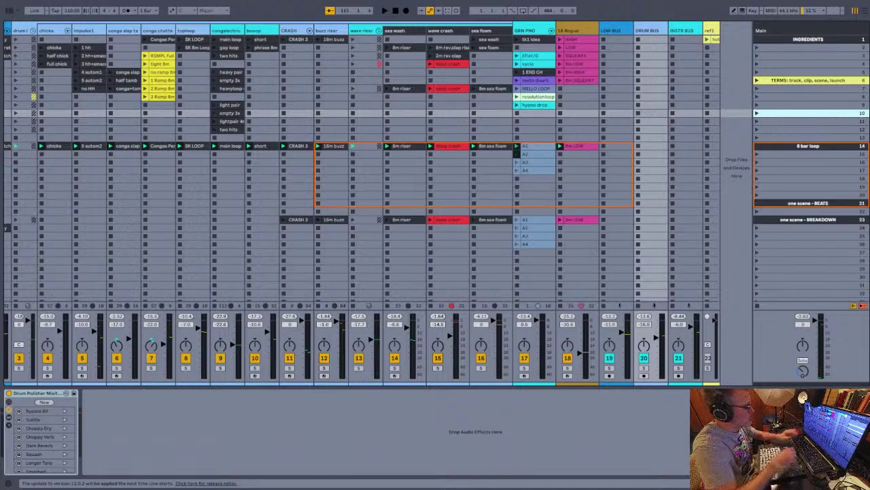
# Delete all material from the Arrangement and check that the timeline is empty on every track
pyautogui.press('Tab')
pyautogui.click(320, 164)
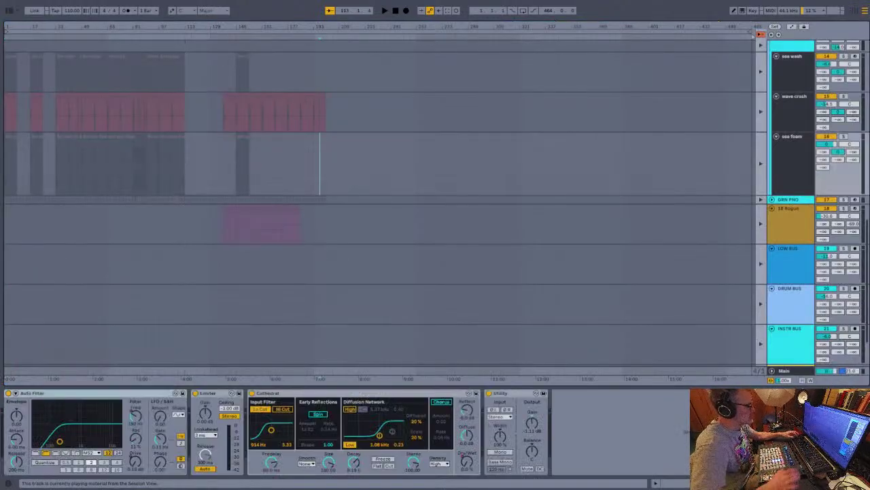
pyautogui.hotkey('ctrl', 'a')
pyautogui.press('Delete')
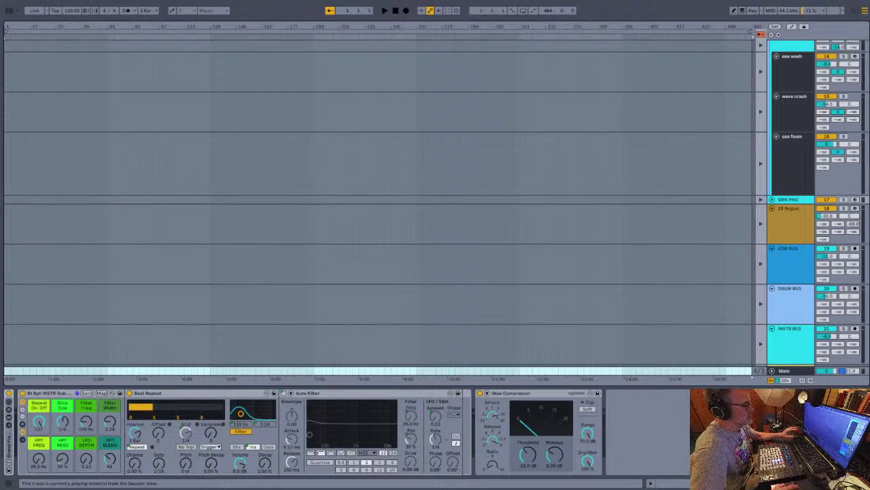
pyautogui.click(320, 163)
pyautogui.scroll(10, 381, 202)
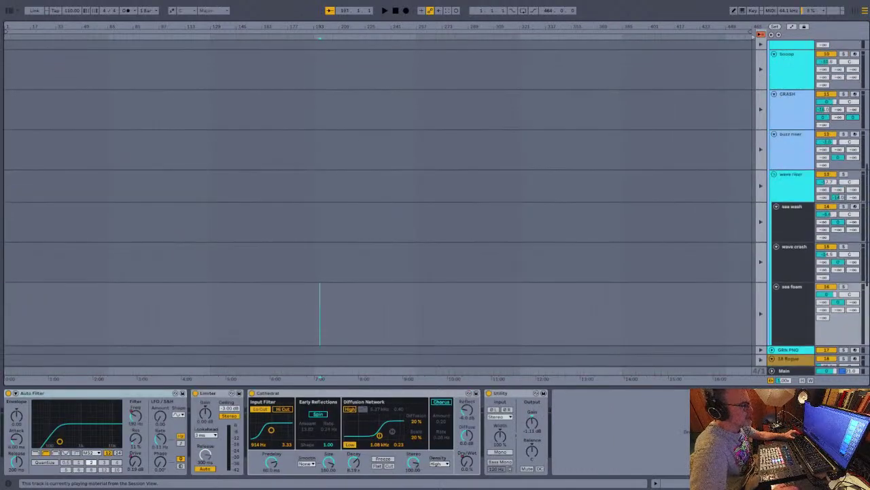
pyautogui.scroll(3, 381, 203)
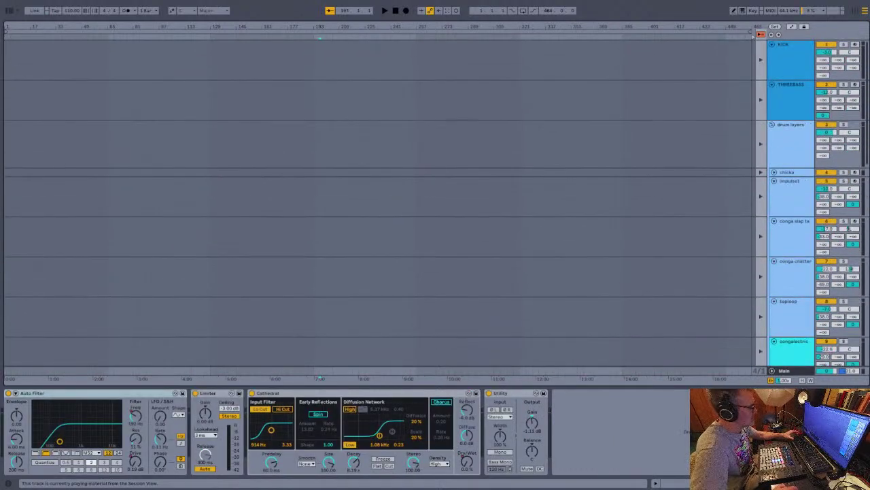
# Compare the Session clip grid with the Arrangement timeline by switching between the two views
pyautogui.press('Tab')
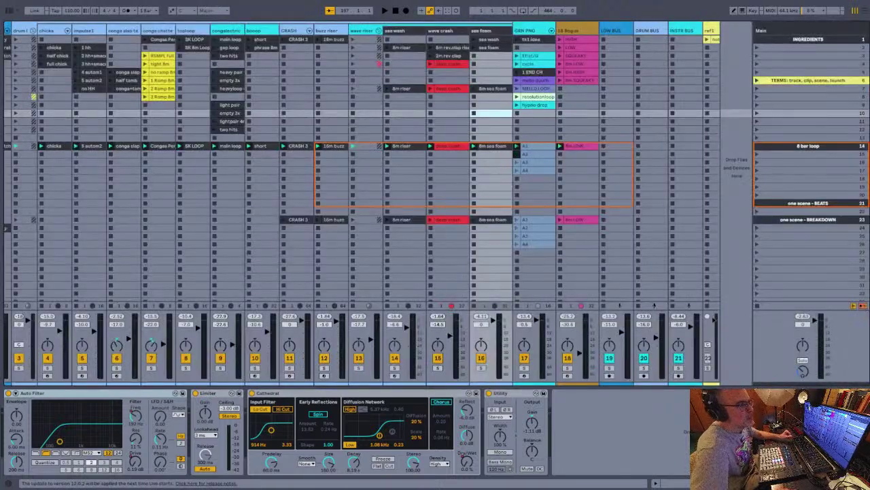
pyautogui.press('Tab')
pyautogui.press('Tab')
pyautogui.press('Tab')
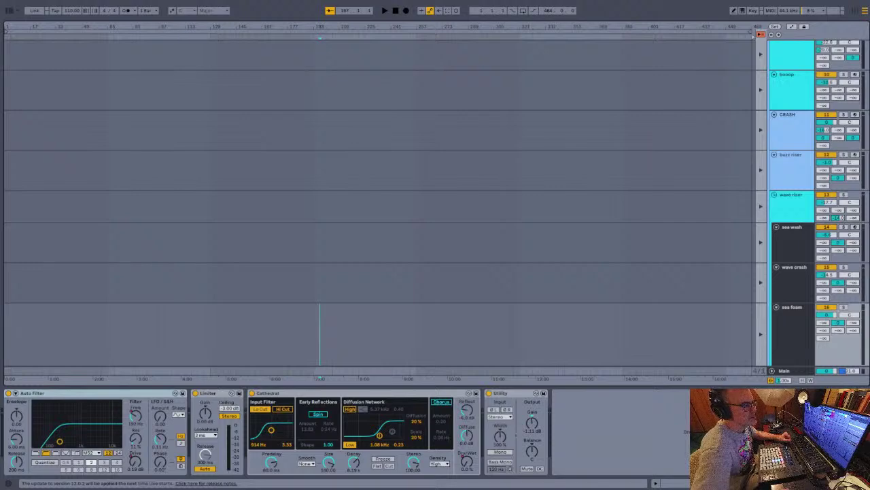
pyautogui.press('Tab')
pyautogui.press('Tab')
pyautogui.press('Tab')
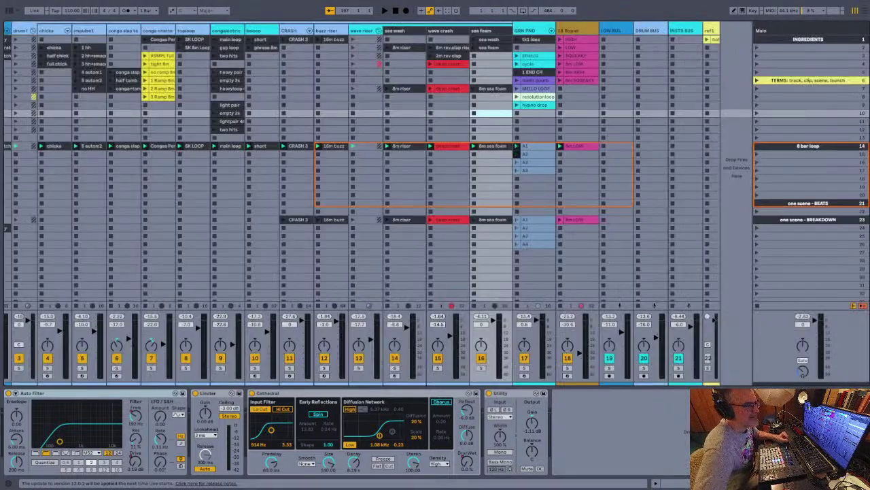
pyautogui.press('Tab')
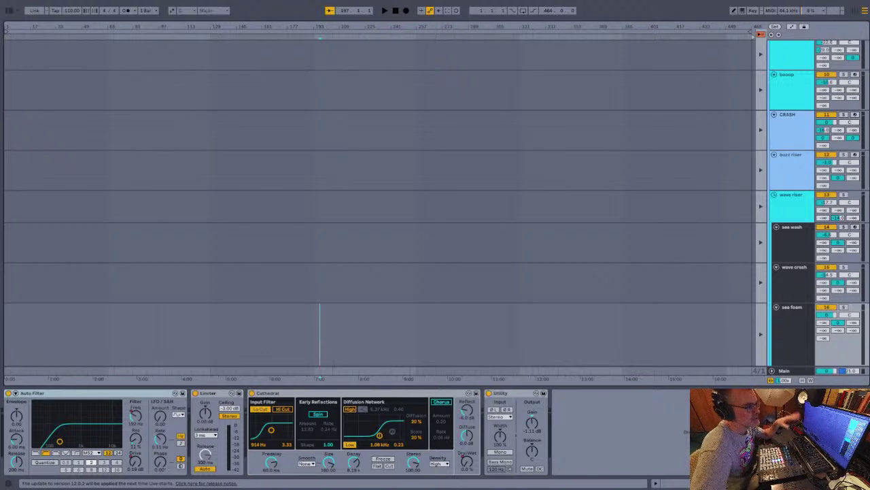
pyautogui.press('Tab')
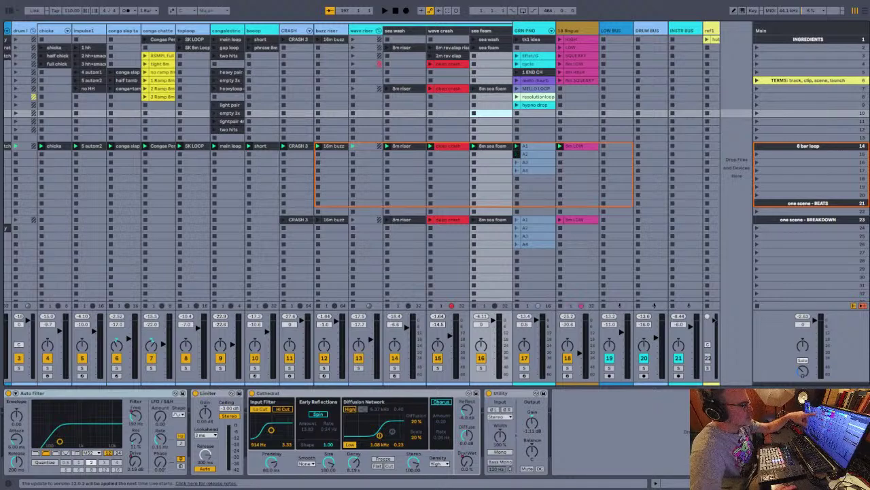
# Fold the wave riser and drum layers groups in the Session view
pyautogui.click(406, 89)
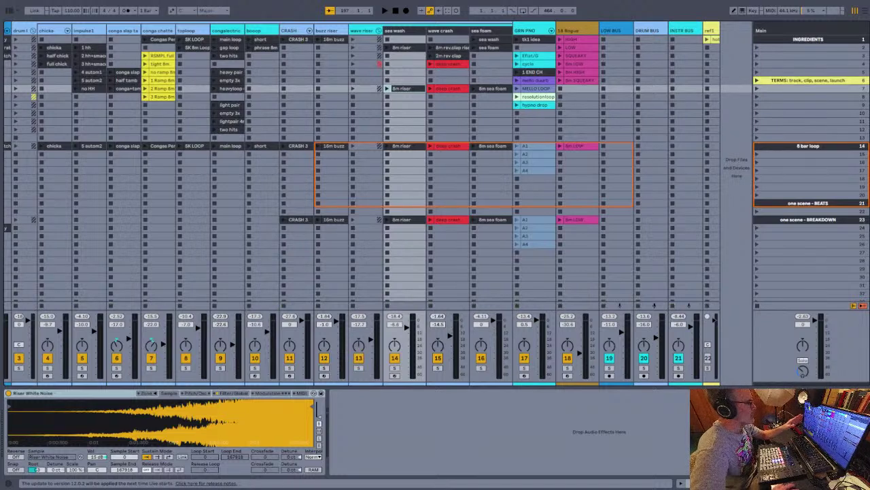
pyautogui.click(380, 31)
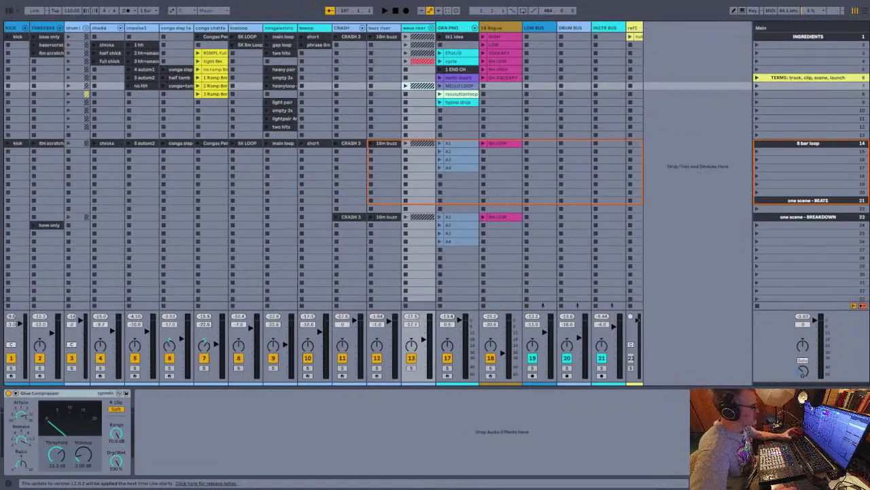
pyautogui.press('Left')
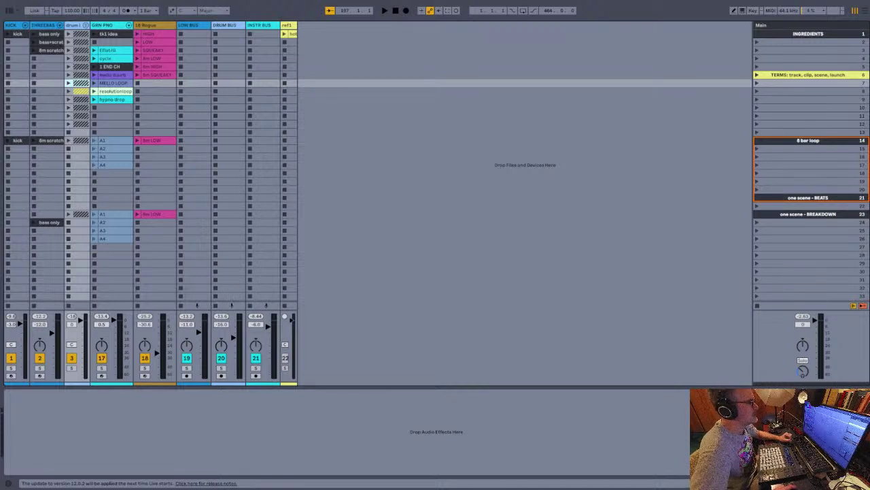
# Review the LOW BUS, DRUM BUS, INSTR BUS and KICK tracks with their devices
pyautogui.press('Left')
pyautogui.press('Left')
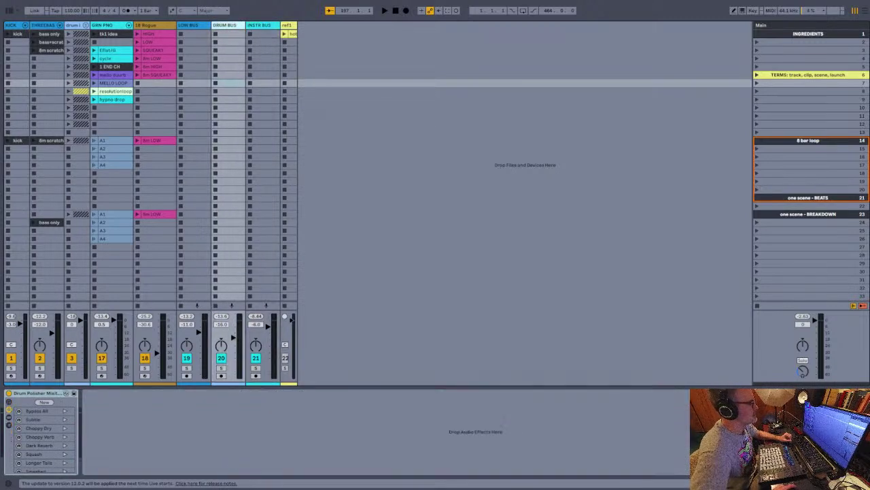
pyautogui.press('Left')
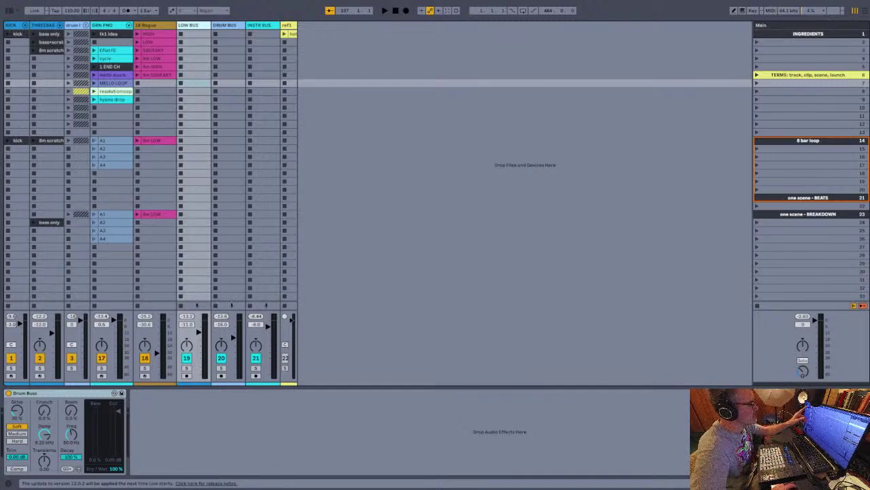
pyautogui.press('Right')
pyautogui.press('Right')
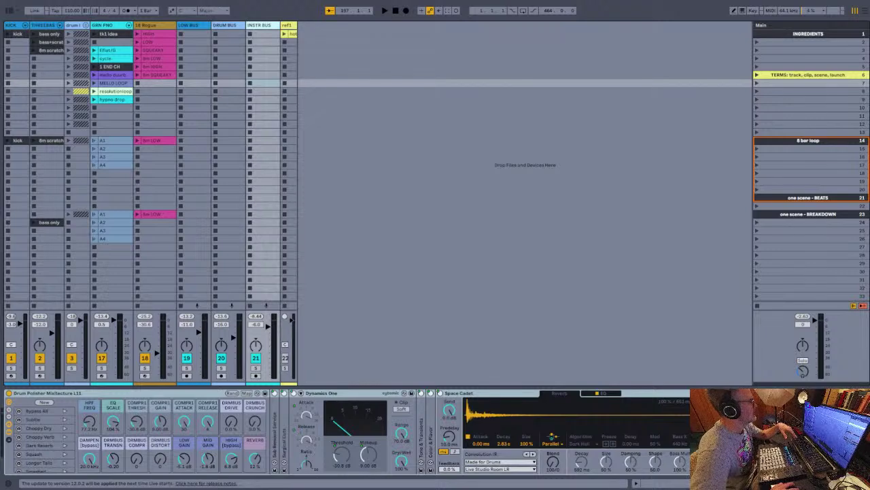
pyautogui.press('Right')
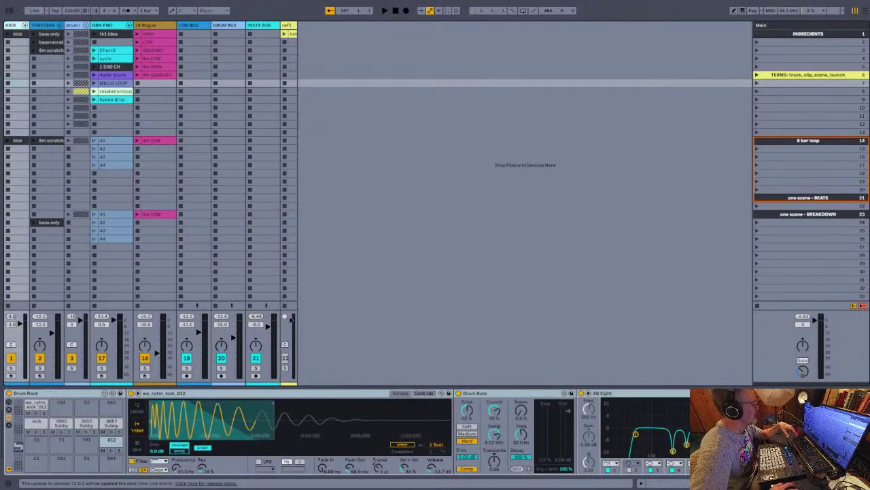
# Audition the kick and 8m scratch bass clips of the 8 bar loop scene and inspect the bass track's Drum Rack
pyautogui.click(8, 141)
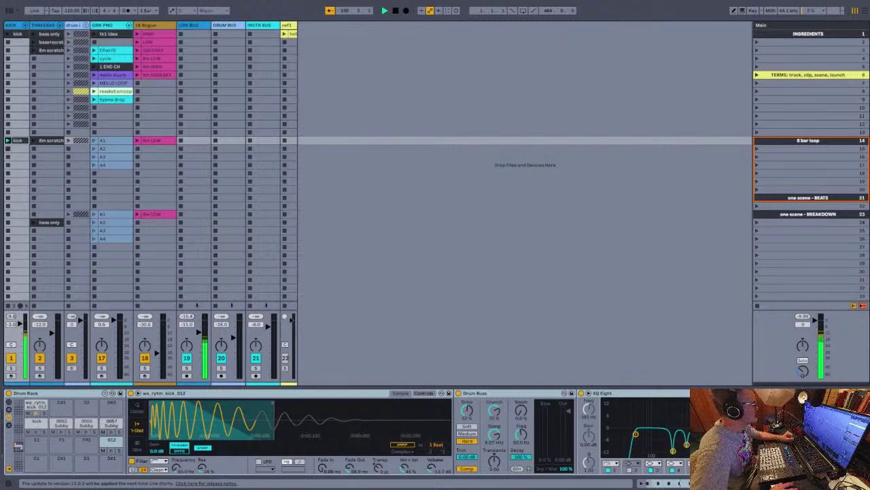
pyautogui.click(43, 25)
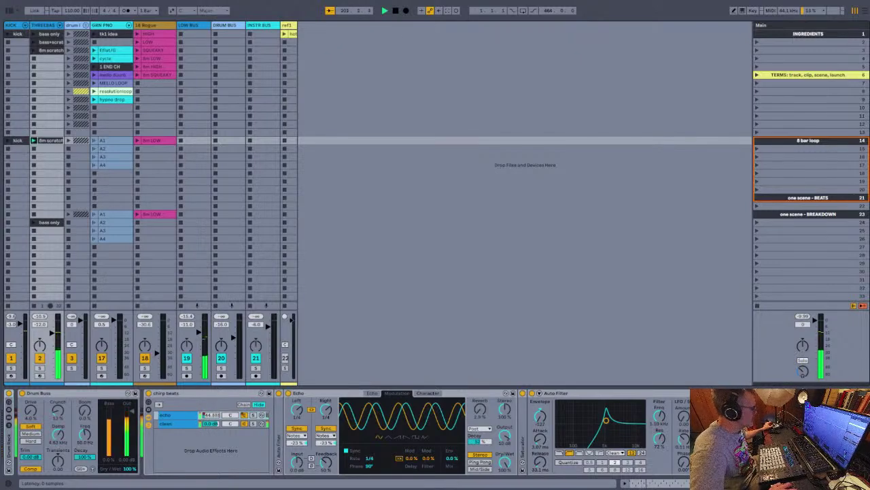
pyautogui.doubleClick(9, 444)
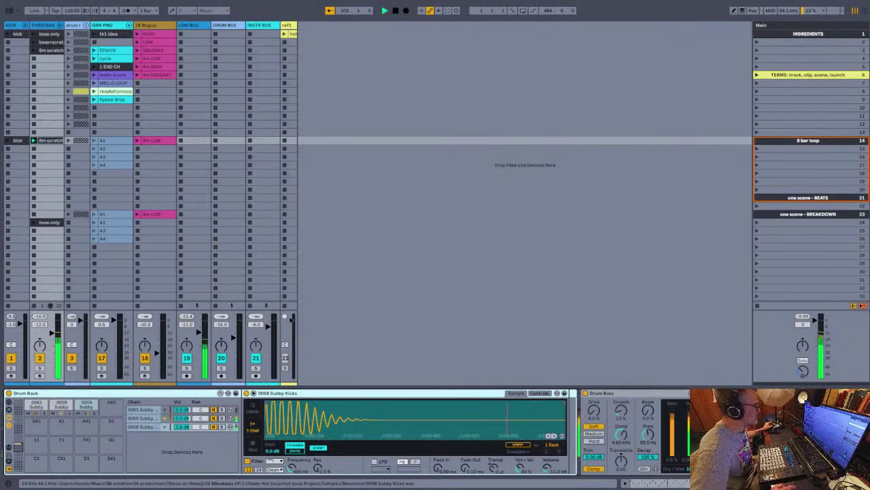
pyautogui.doubleClick(26, 393)
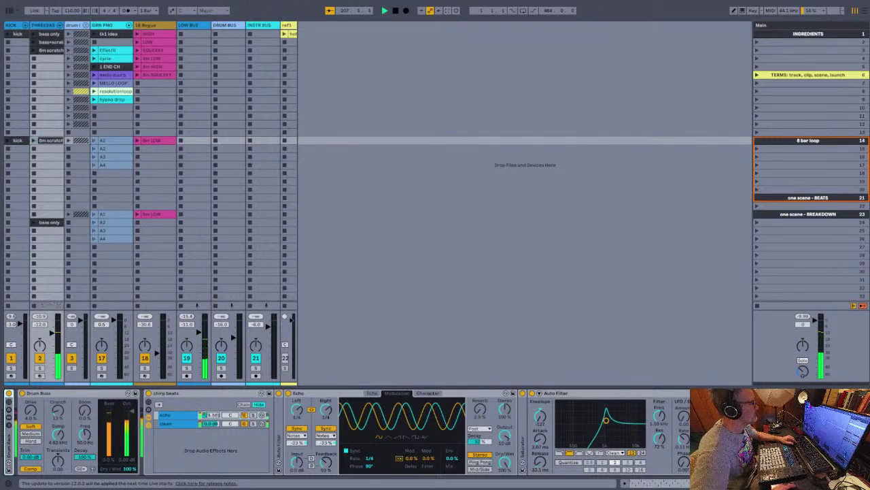
# Unfold the GRN PNO, drum layers and wave riser groups to show their individual tracks
pyautogui.click(129, 25)
pyautogui.click(85, 28)
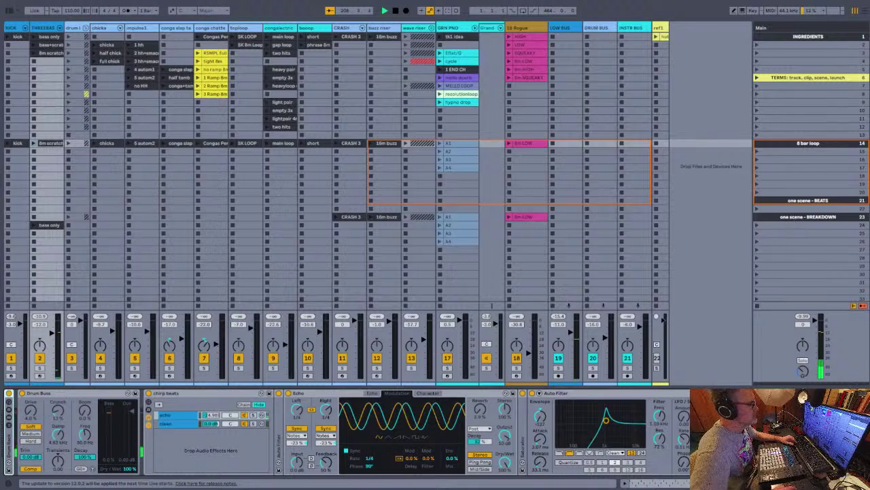
pyautogui.click(431, 28)
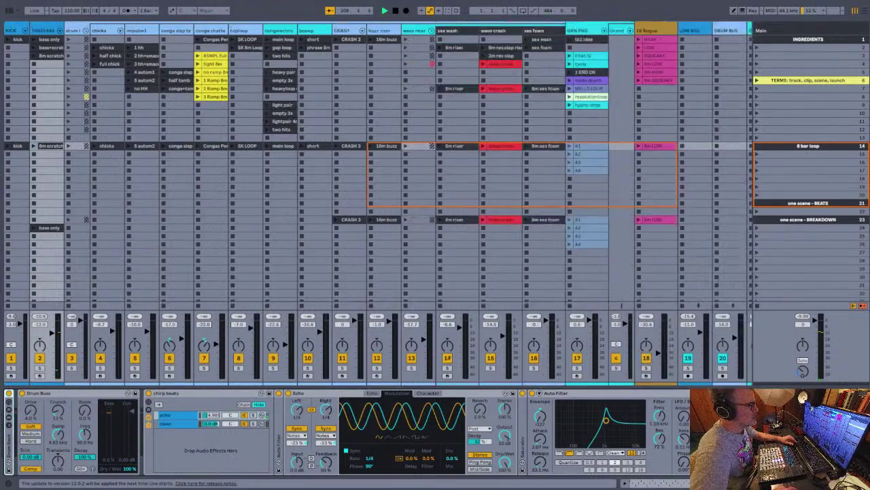
# Examine the 8m riser and deep crash clips of the 8 bar loop scene and play the deep crash clip
pyautogui.click(440, 146)
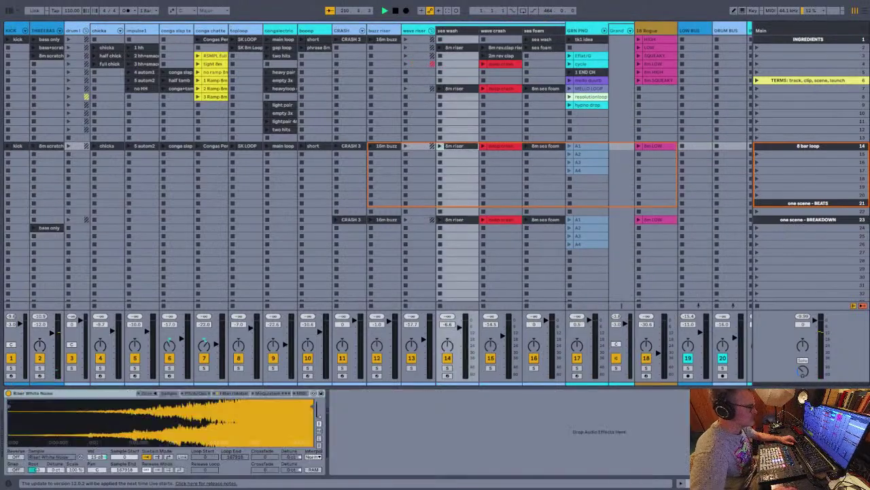
pyautogui.click(500, 146)
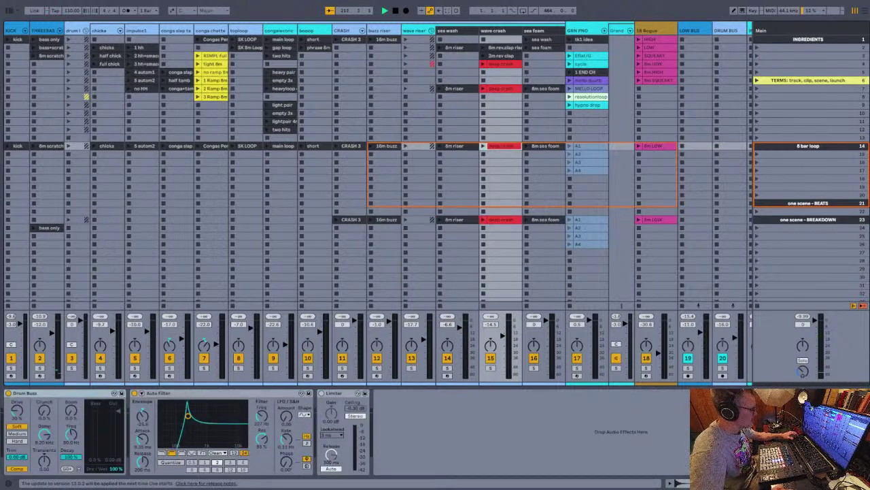
pyautogui.hotkey('shift', 'Tab')
pyautogui.click(484, 146)
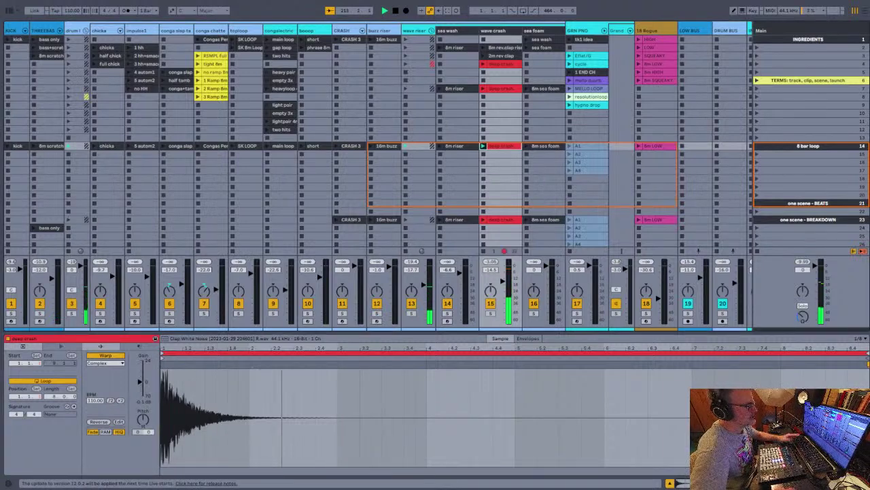
# Go through the sea wash, wave crash and sea foam clips, and fold the wave riser and drum layers groups
pyautogui.click(455, 146)
pyautogui.click(501, 146)
pyautogui.click(546, 147)
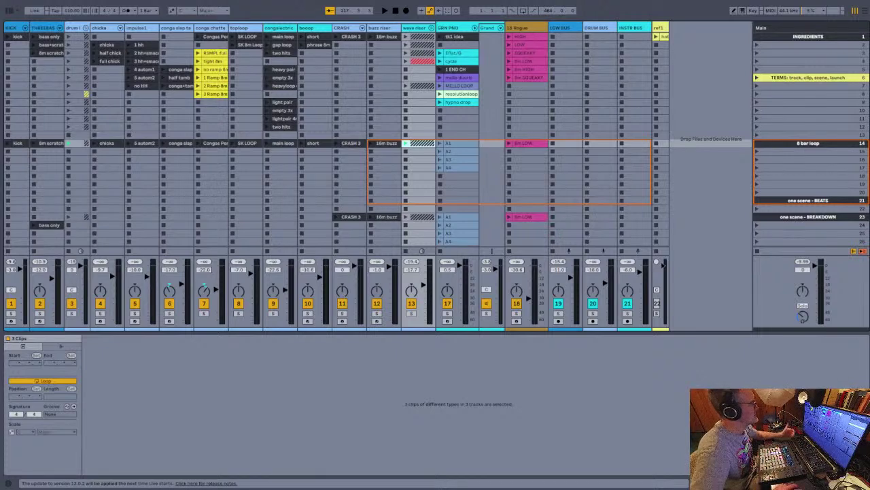
pyautogui.click(85, 28)
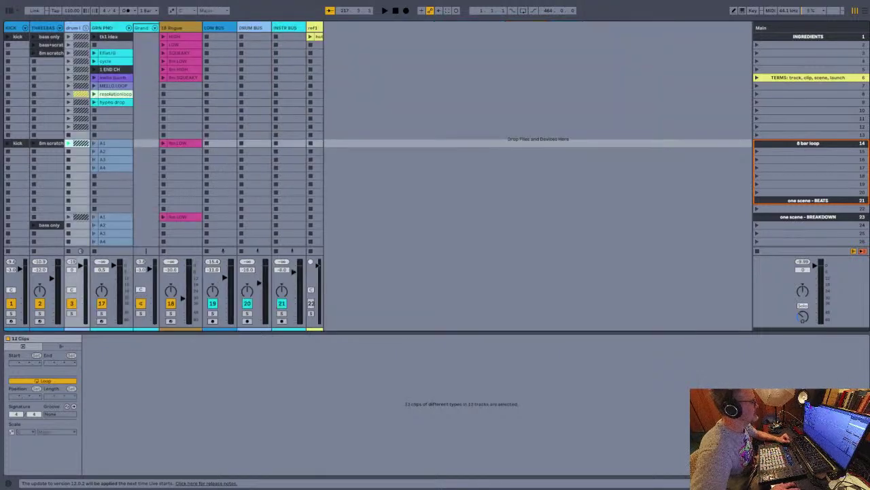
pyautogui.click(74, 28)
# Look over the 18 Rogue track's clip slots between the 8 bar loop and one scene - BEATS scenes
pyautogui.click(184, 144)
pyautogui.click(183, 160)
pyautogui.scroll(-1, 184, 160)
pyautogui.press('Down')
pyautogui.press('Down')
pyautogui.press('Down')
pyautogui.press('Down')
pyautogui.press('Down')
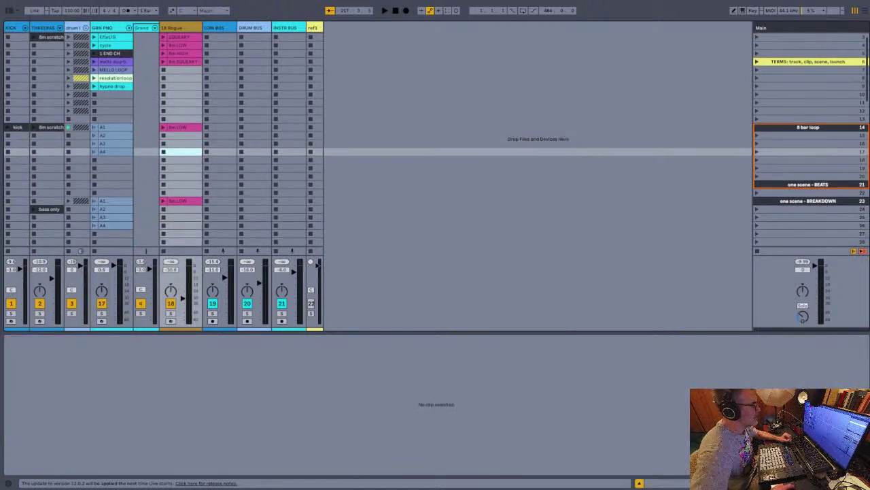
pyautogui.press('Up')
pyautogui.press('Up')
pyautogui.press('Up')
pyautogui.press('Up')
pyautogui.press('Up')
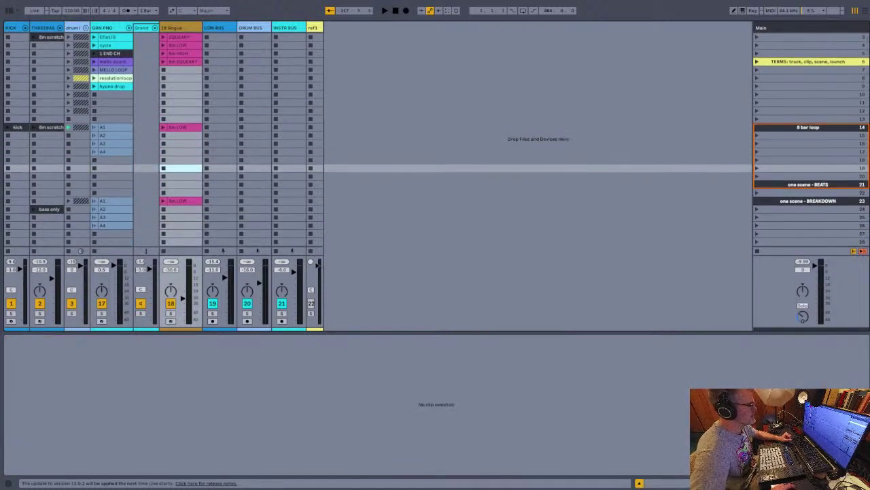
pyautogui.scroll(-3, 435, 136)
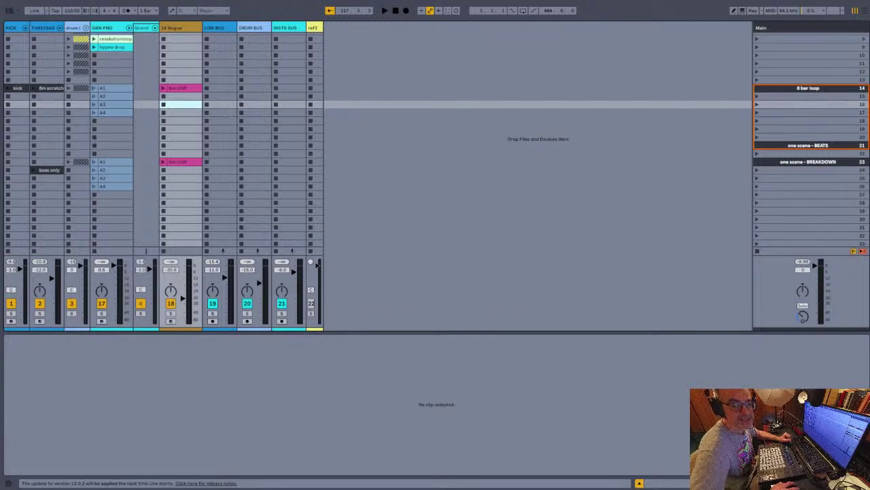
# Play the GRN PNO piano sequence from clip A1 in the 8 bar loop scene and view its notes
pyautogui.click(94, 87)
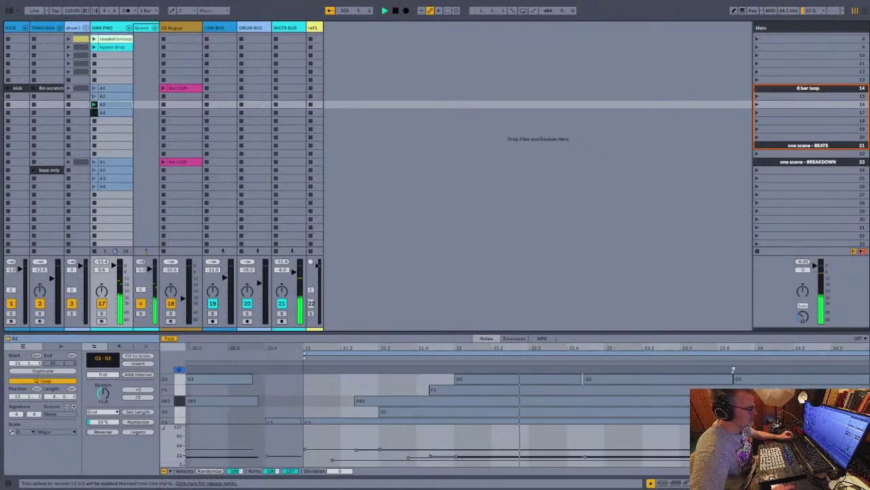
pyautogui.moveTo(325, 347); pyautogui.dragTo(325, 326)
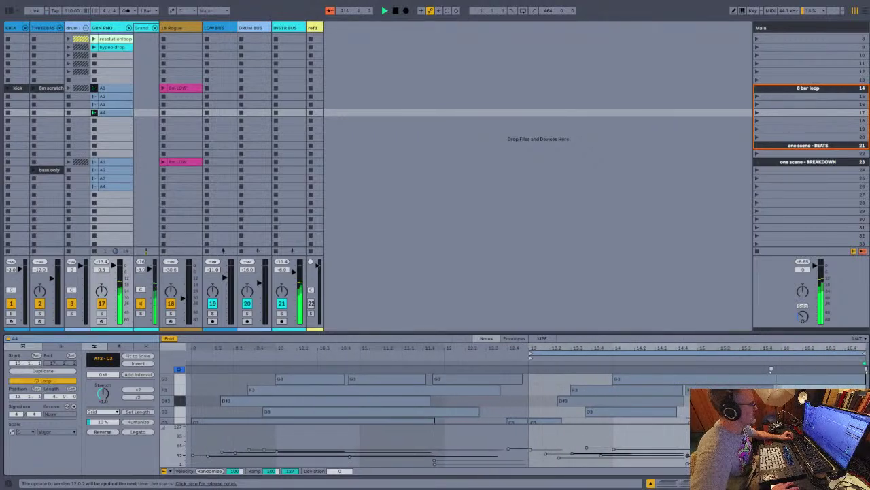
# Layer the 8m scratch bass and kick clips over the playing piano, showing the bass clip's follow action and launch settings
pyautogui.click(51, 88)
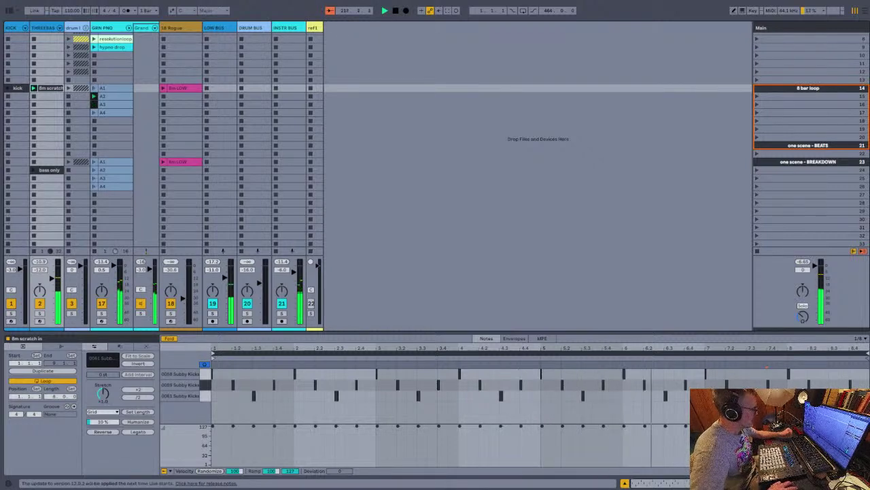
pyautogui.click(61, 347)
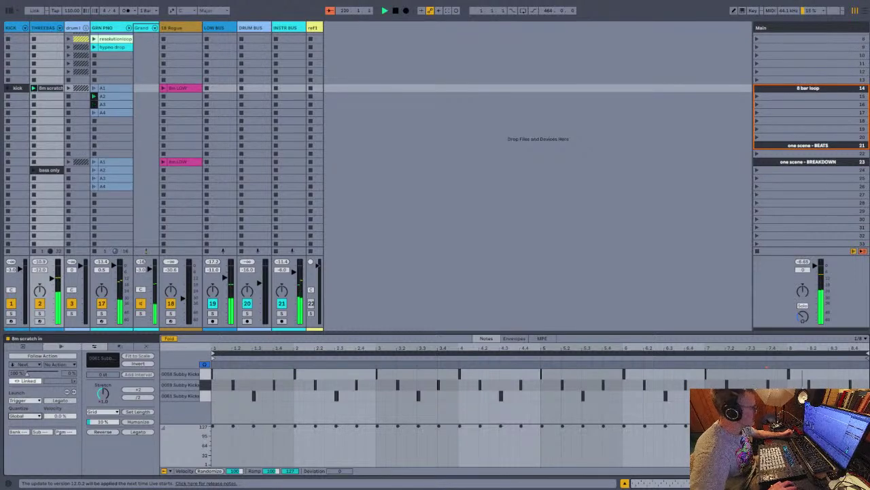
pyautogui.click(8, 88)
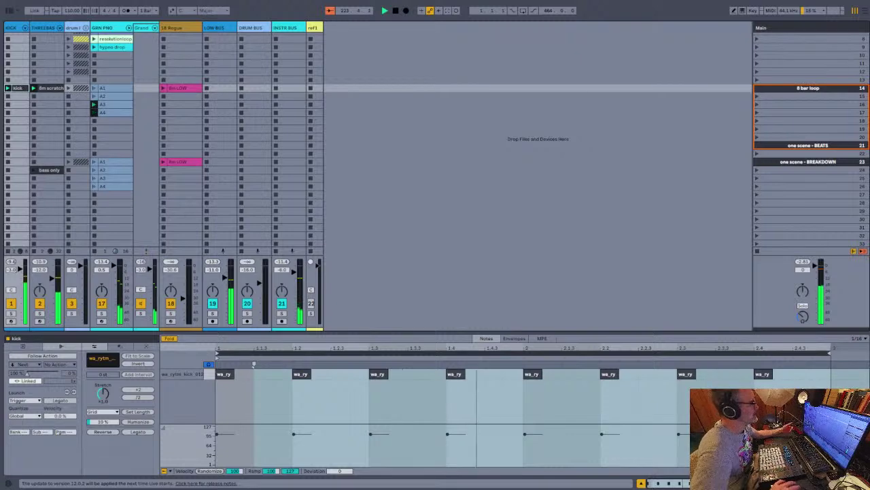
# Unfold the drum layers group and select its group slot in the 8 bar loop scene to show the clips it contains
pyautogui.click(86, 28)
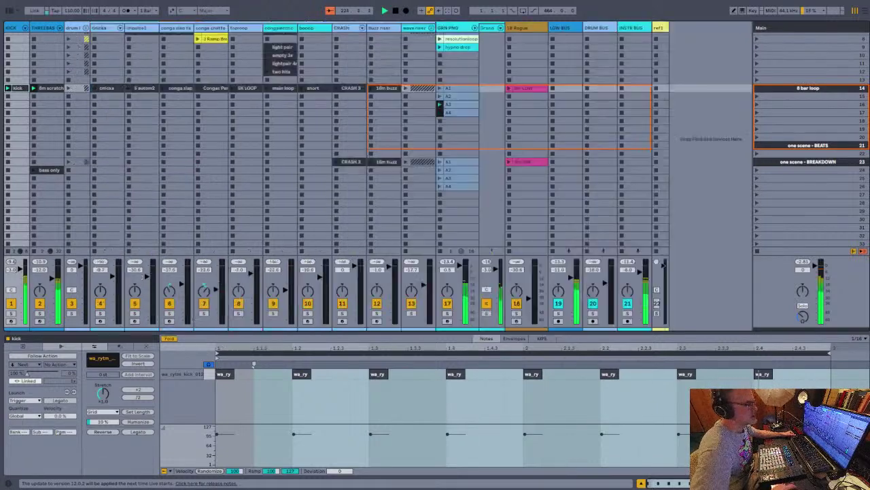
pyautogui.click(808, 89)
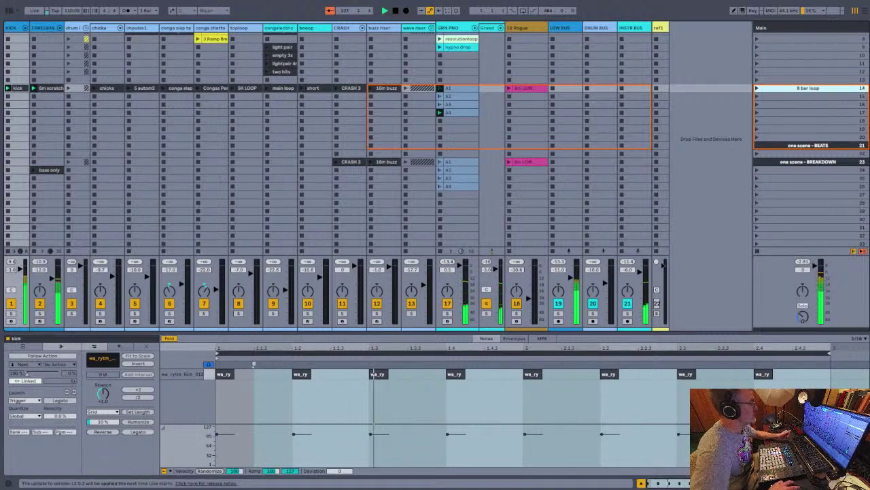
pyautogui.click(86, 28)
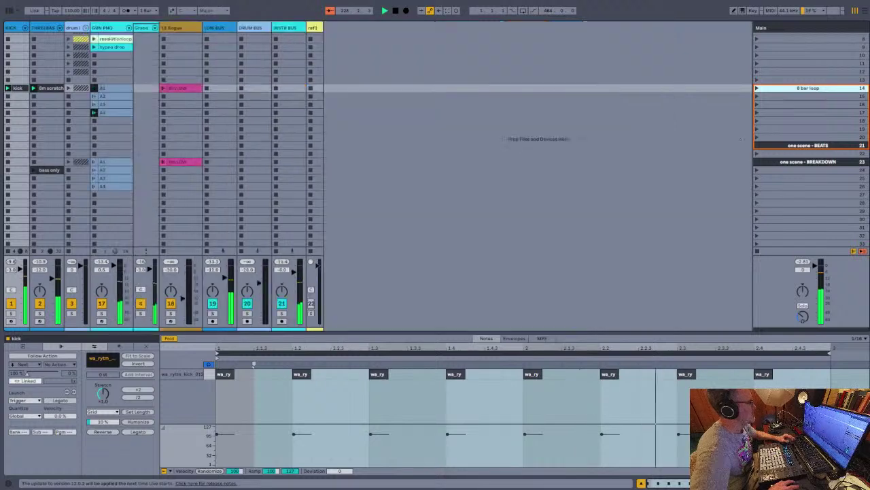
pyautogui.click(85, 28)
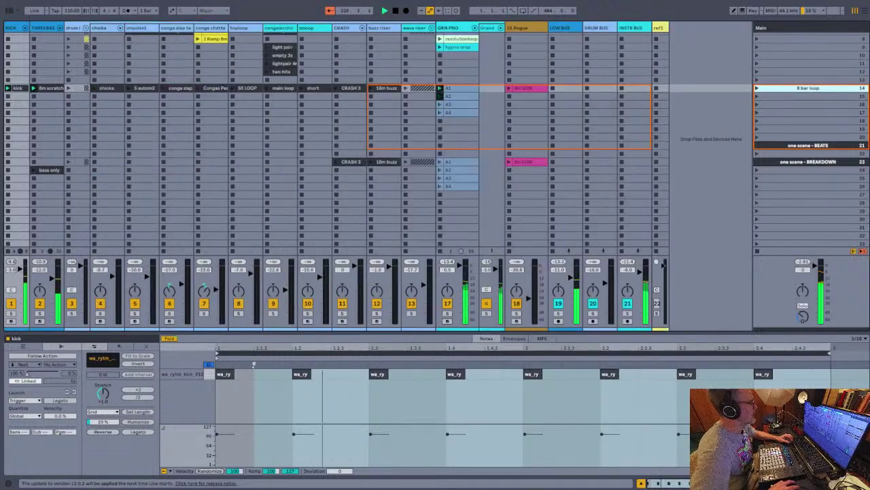
pyautogui.click(81, 88)
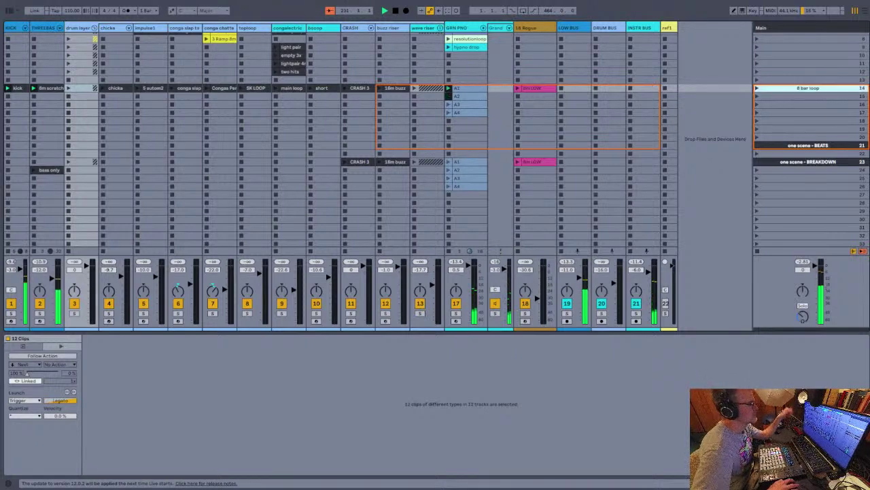
# Layer the chicka, 5 autom2 and CRASH 3 clips over the playing kick, bass and piano
pyautogui.click(103, 89)
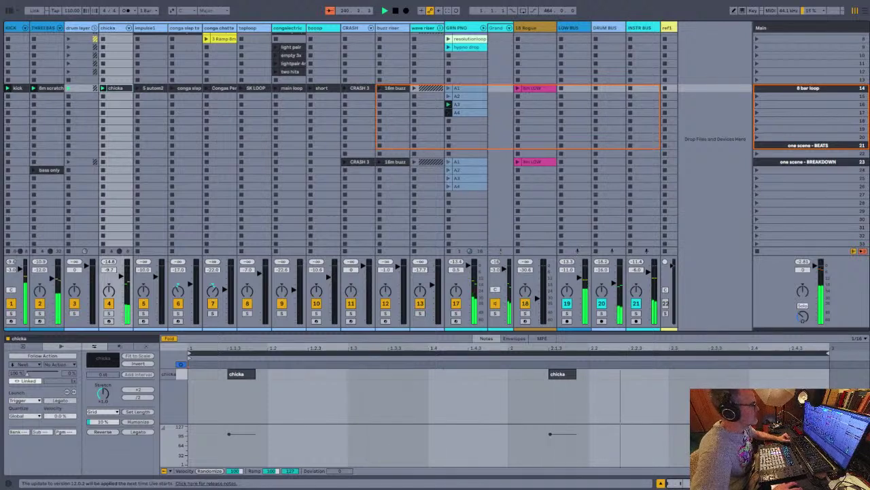
pyautogui.click(138, 88)
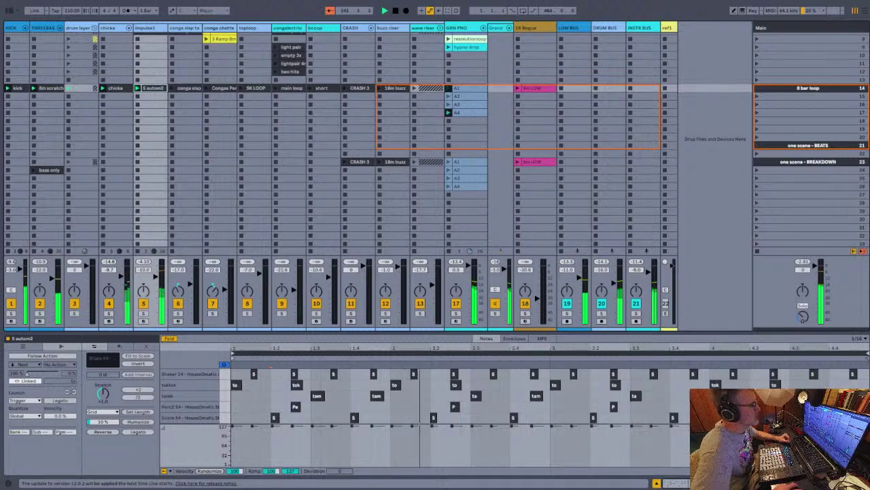
pyautogui.click(345, 89)
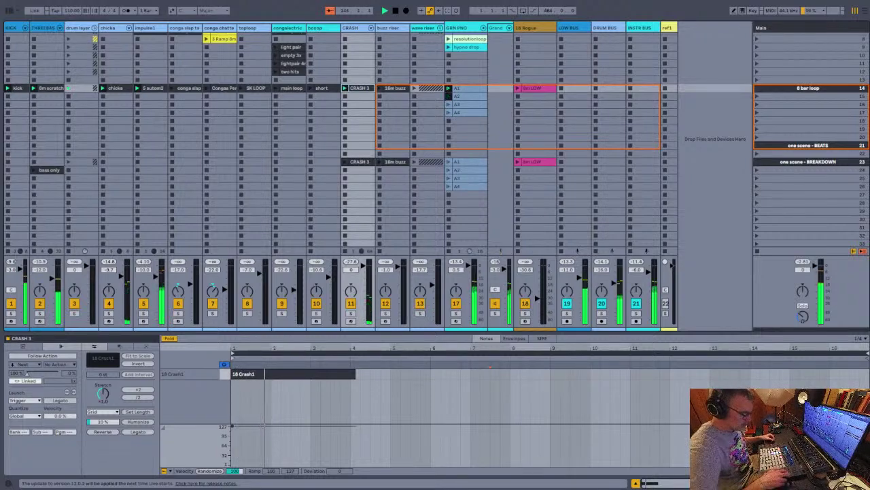
# Go back from the CRASH 3 clip to 5 autom2 and view the alternative clips in the impulse track
pyautogui.press('Left')
pyautogui.press('Left')
pyautogui.press('Left')
pyautogui.press('Left')
pyautogui.press('Left')
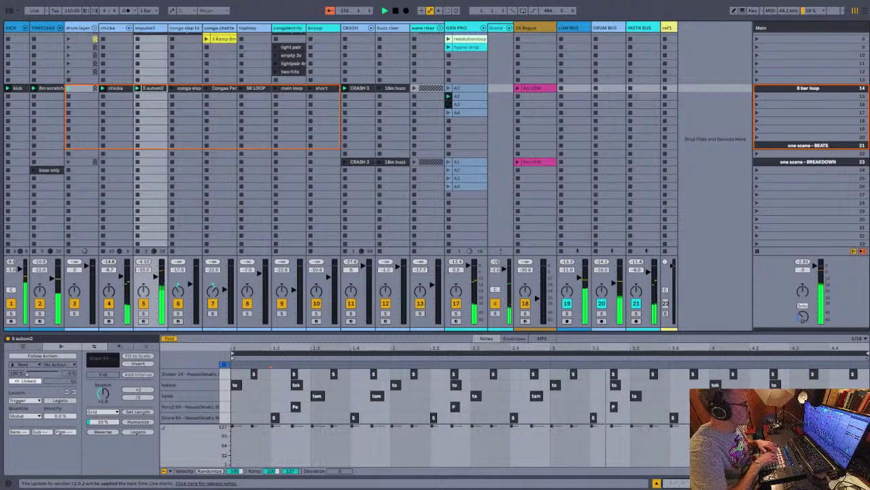
pyautogui.click(153, 135)
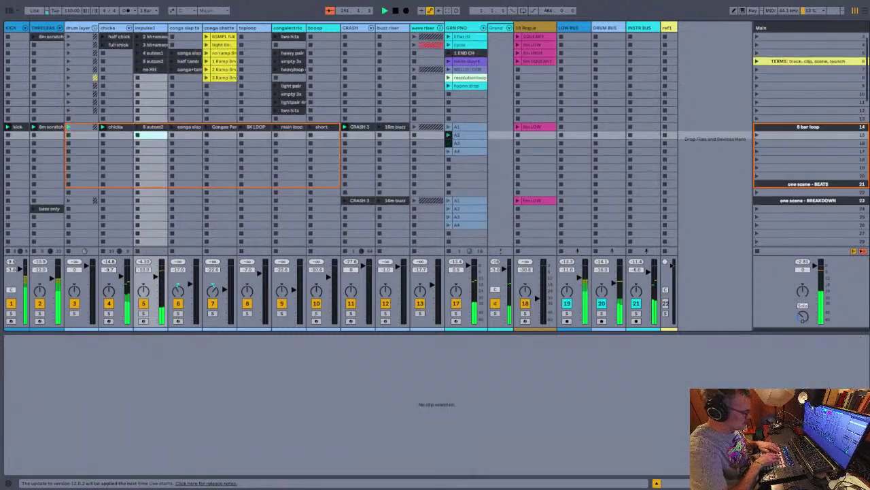
# Launch the conga slap clip and the remaining drum layers clips in the 8 bar loop scene
pyautogui.click(187, 126)
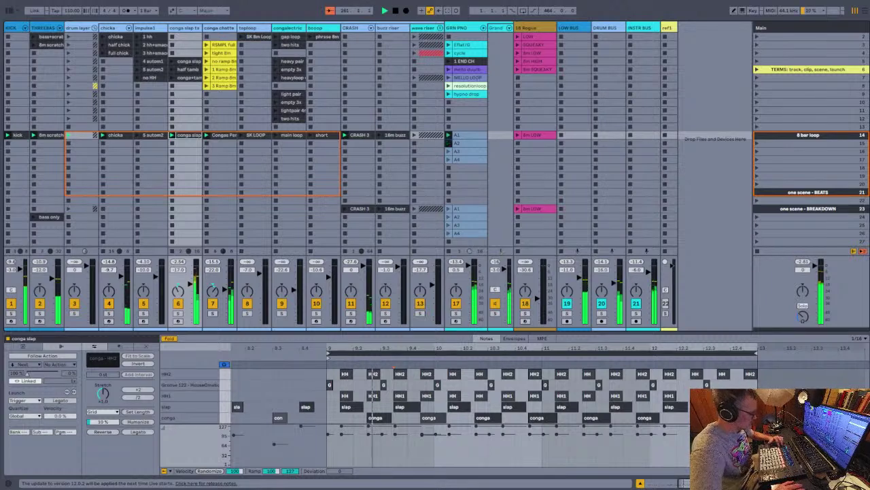
pyautogui.keyDown('shift'); pyautogui.click(427, 134); pyautogui.keyUp('shift')
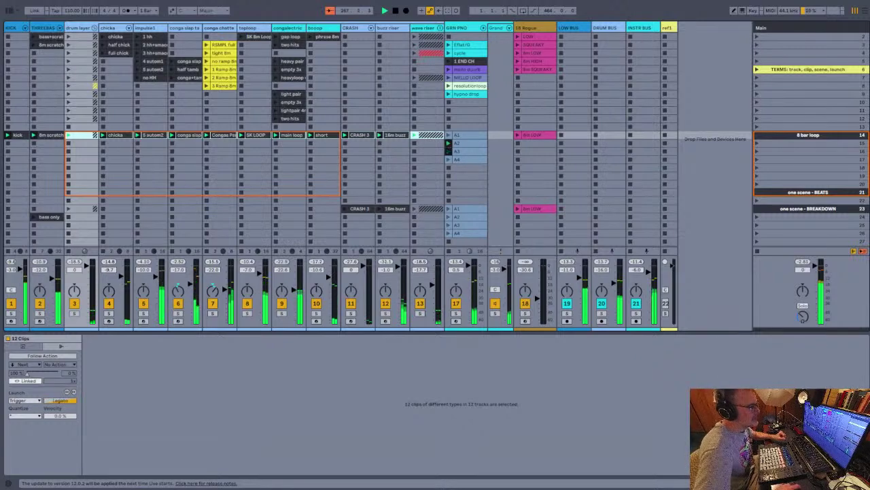
# Step through the GRN PNO clips A1 to A4 and view each one's notes and follow action
pyautogui.click(467, 135)
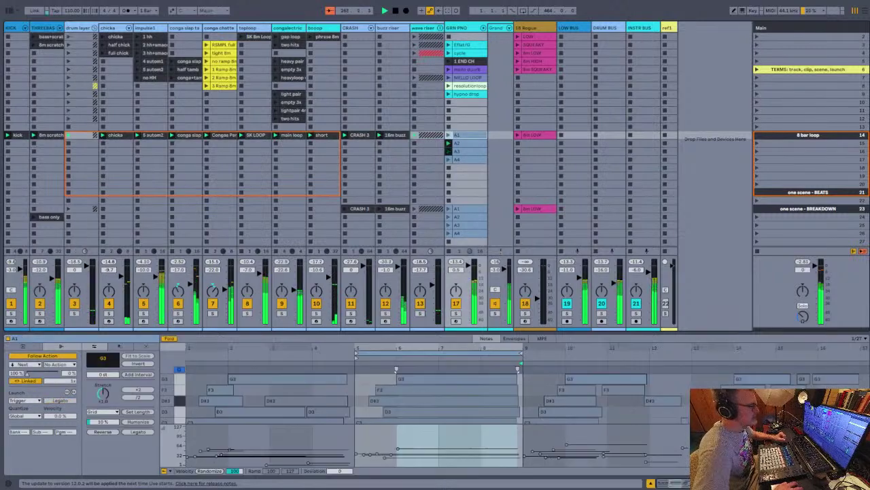
pyautogui.click(467, 152)
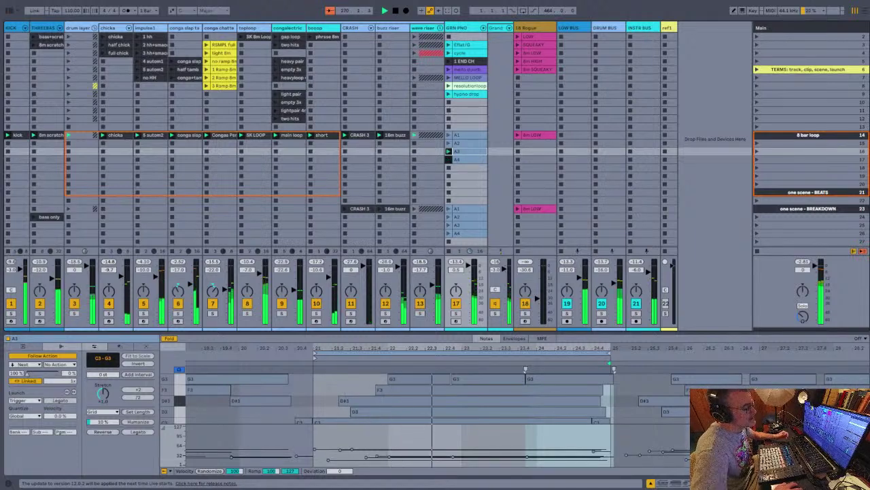
pyautogui.click(468, 135)
pyautogui.press('Down')
pyautogui.press('Down')
pyautogui.press('Down')
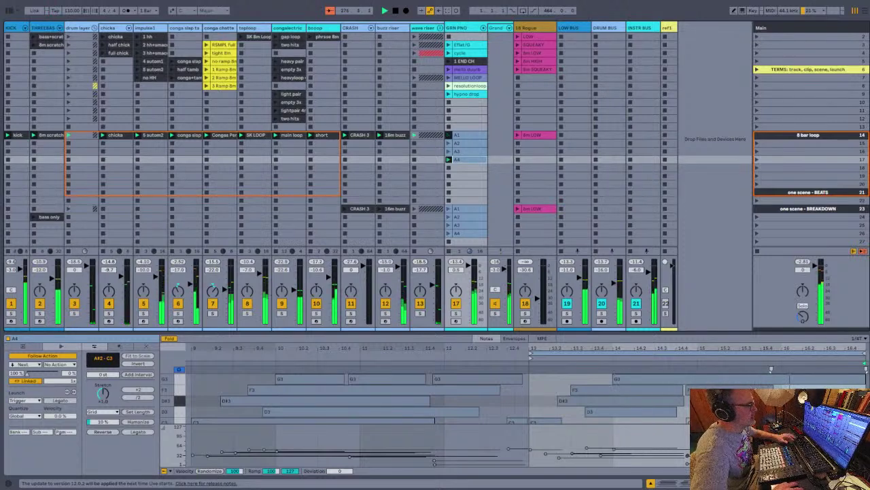
# Unfold the wave riser group, play the 8m scratch bass clip alongside 5 autom2, and show the subtracks inside the THREEBASS rack
pyautogui.click(440, 28)
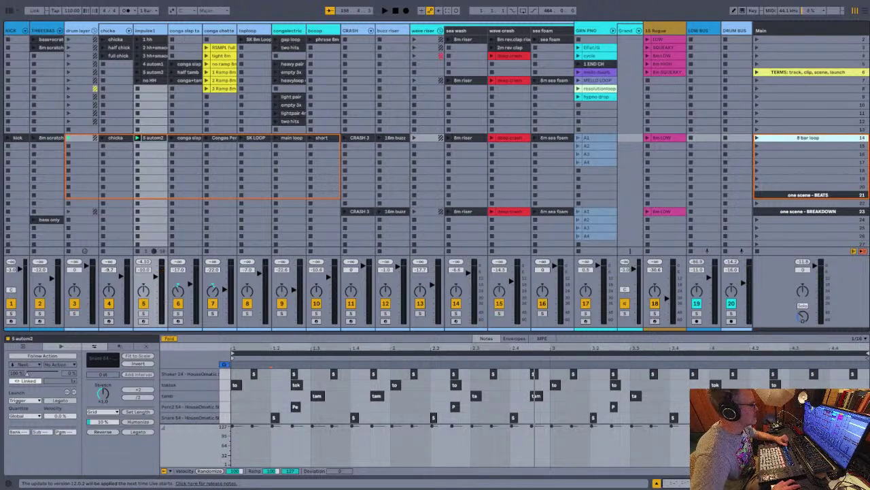
pyautogui.click(51, 138)
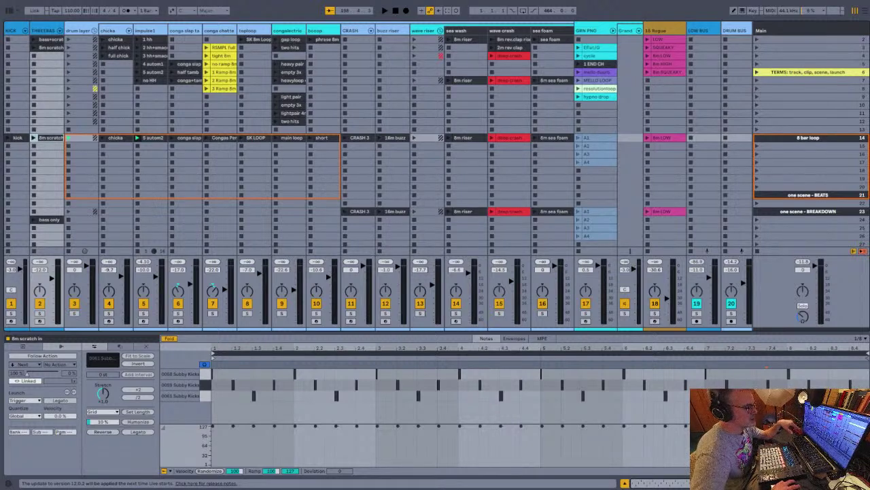
pyautogui.press('space')
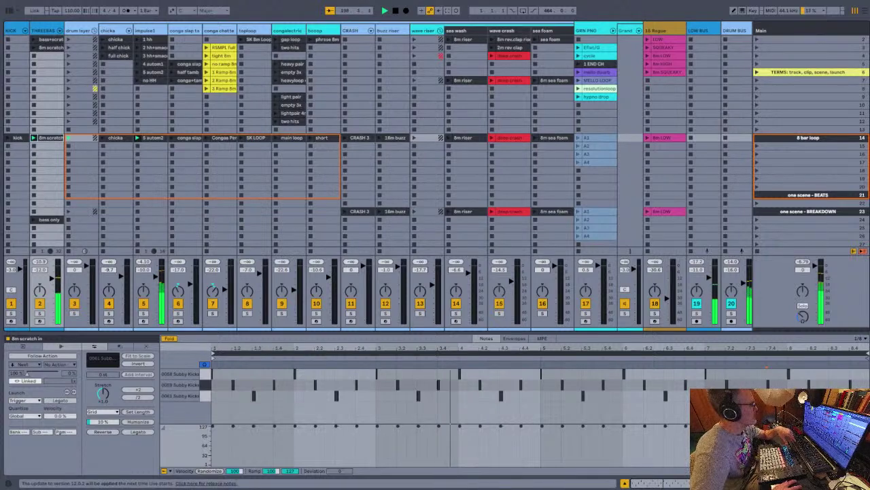
pyautogui.click(60, 30)
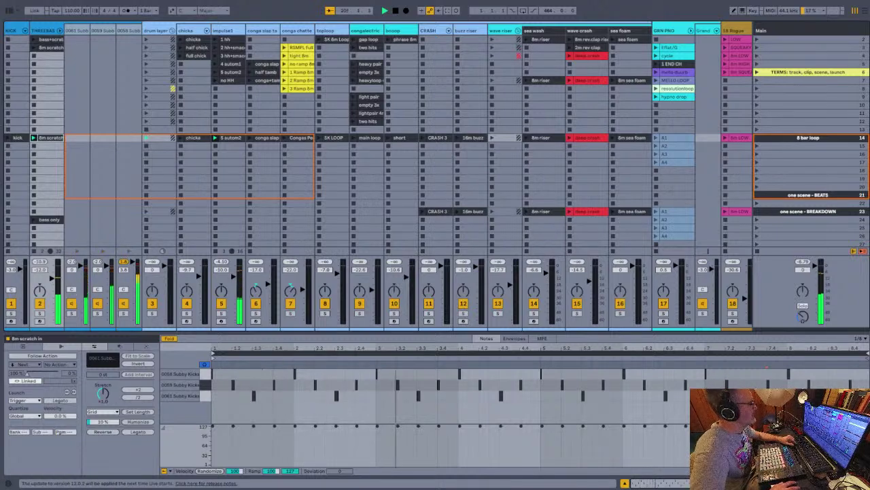
pyautogui.click(60, 31)
# Launch the 16m buzz clip, the wave riser group's 8m riser, deep crash and 8m sea foam clips, and the kick clip
pyautogui.click(395, 138)
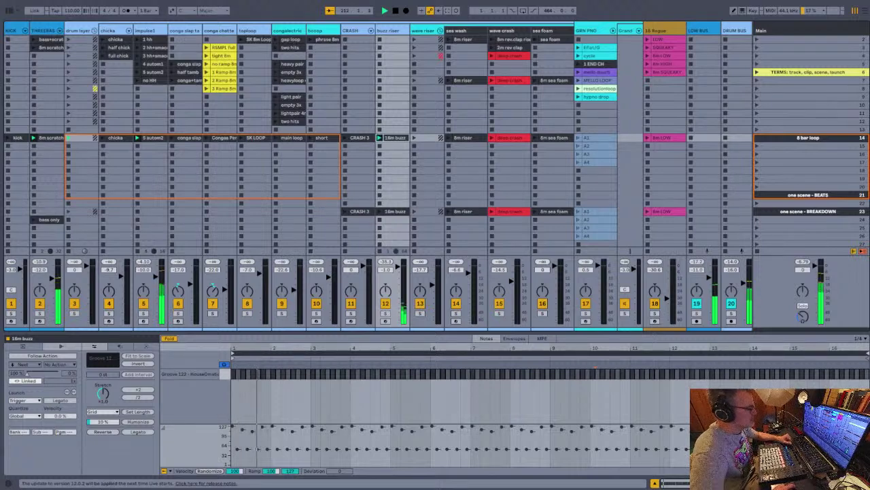
pyautogui.press('s')
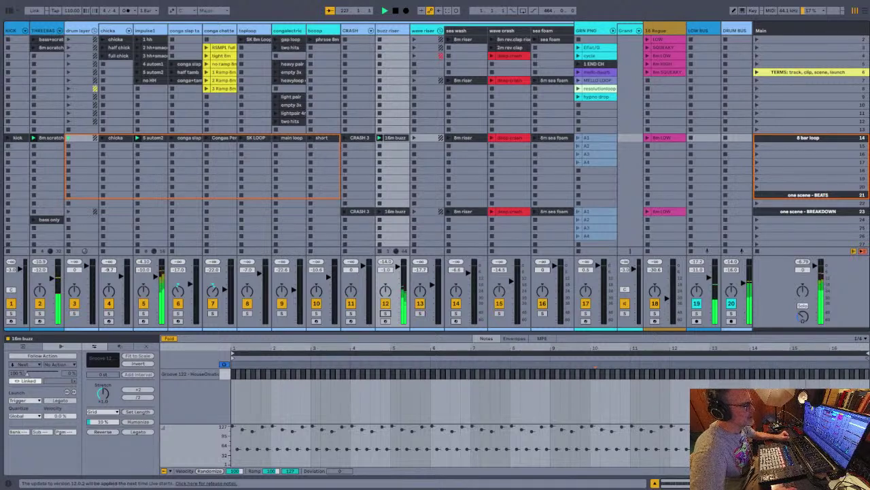
pyautogui.press('Right')
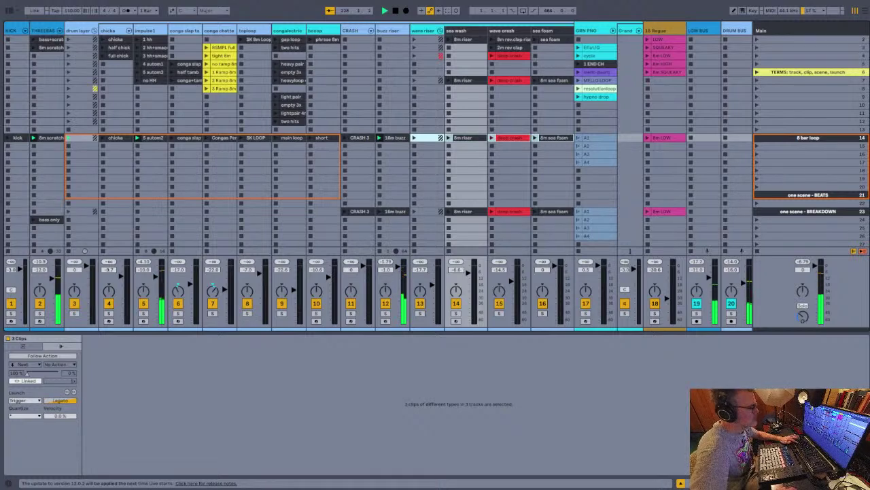
pyautogui.press('Return')
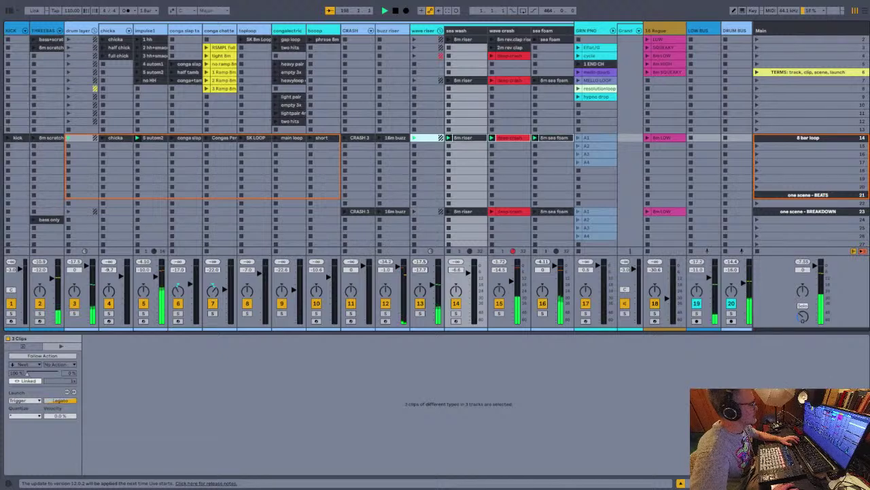
pyautogui.click(8, 138)
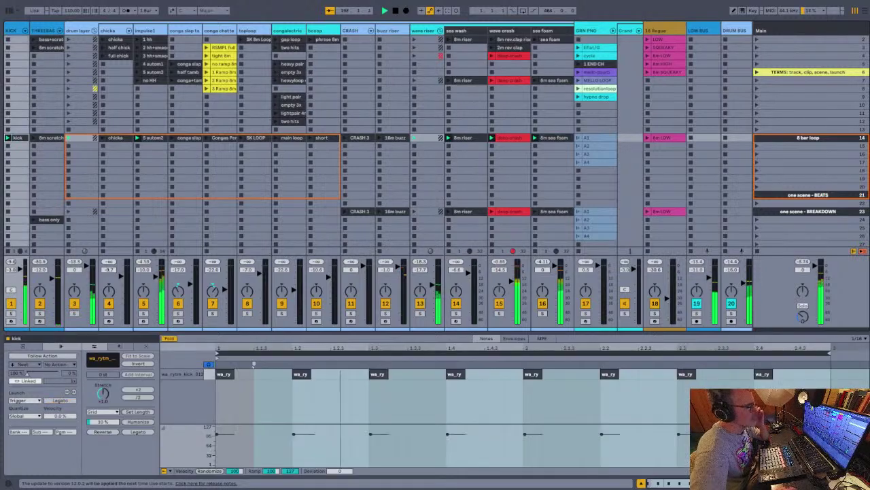
# Examine the playing 8m riser and 8m sea foam clips, and fold and unfold the wave riser group around them
pyautogui.click(464, 138)
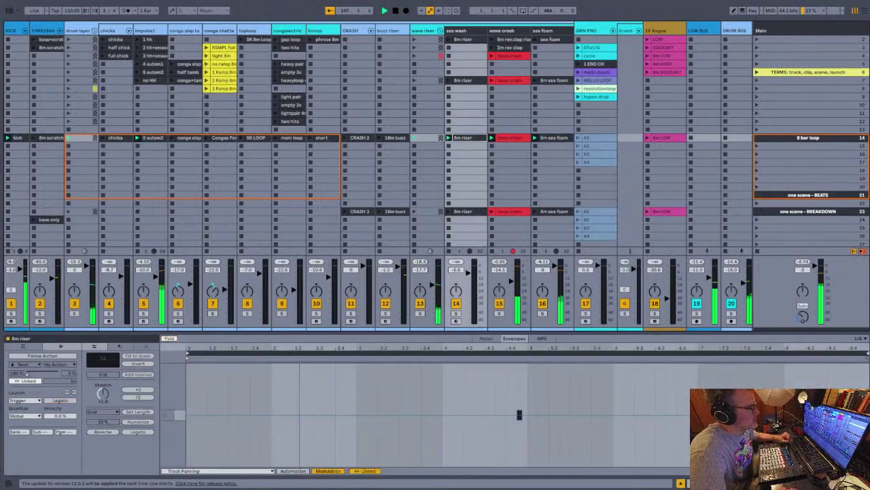
pyautogui.click(425, 138)
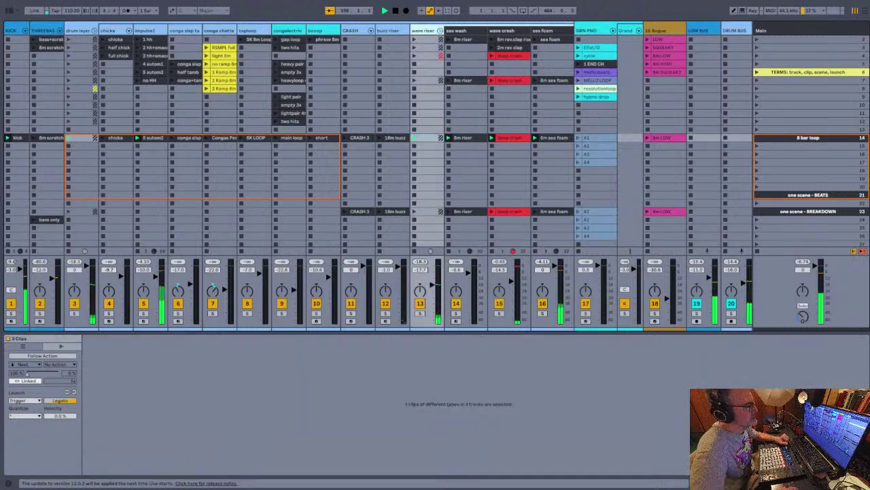
pyautogui.click(426, 138)
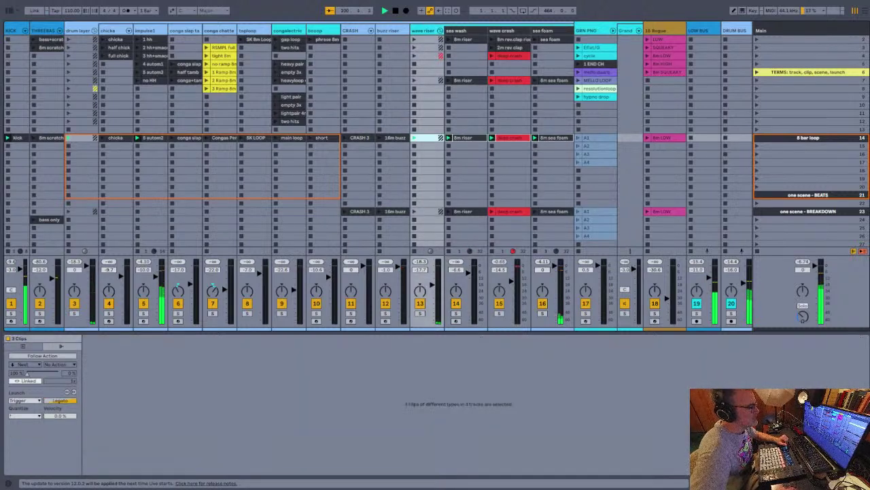
pyautogui.click(464, 138)
pyautogui.click(555, 138)
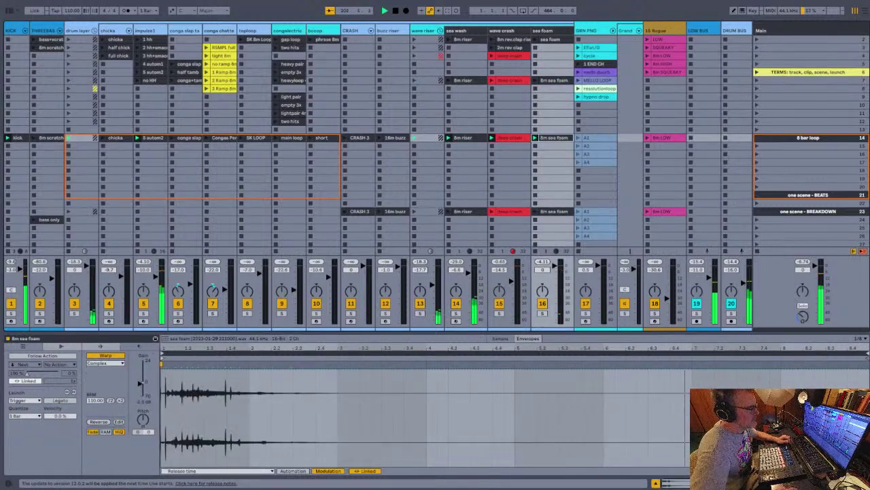
pyautogui.click(463, 138)
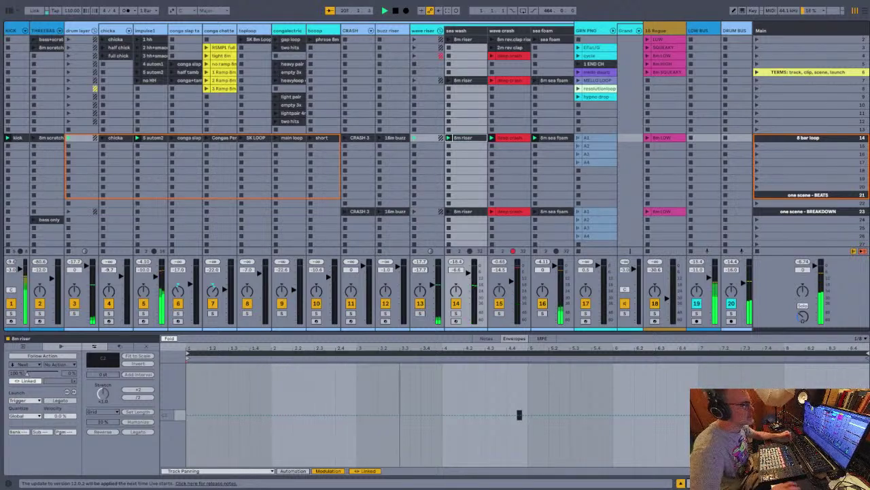
pyautogui.click(441, 30)
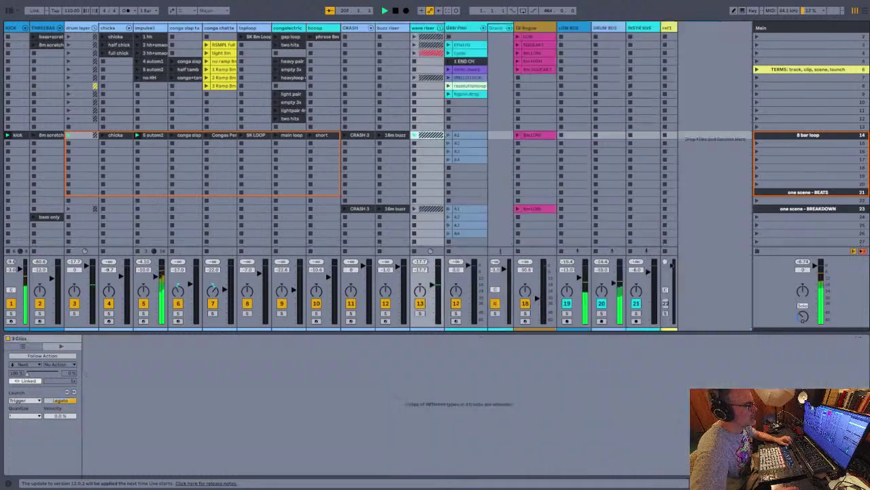
pyautogui.click(440, 28)
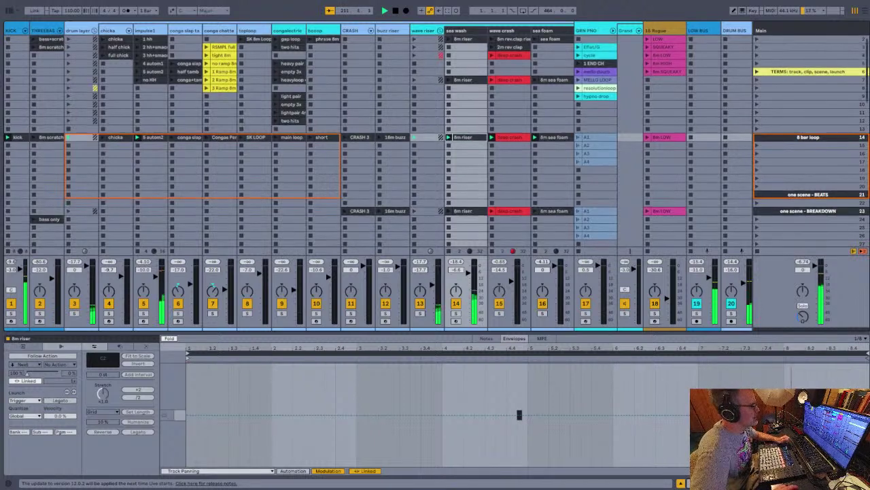
# Launch the chicka and conga slap clips, and select the Congas Pe, SK LOOP and main loop clips together
pyautogui.click(104, 137)
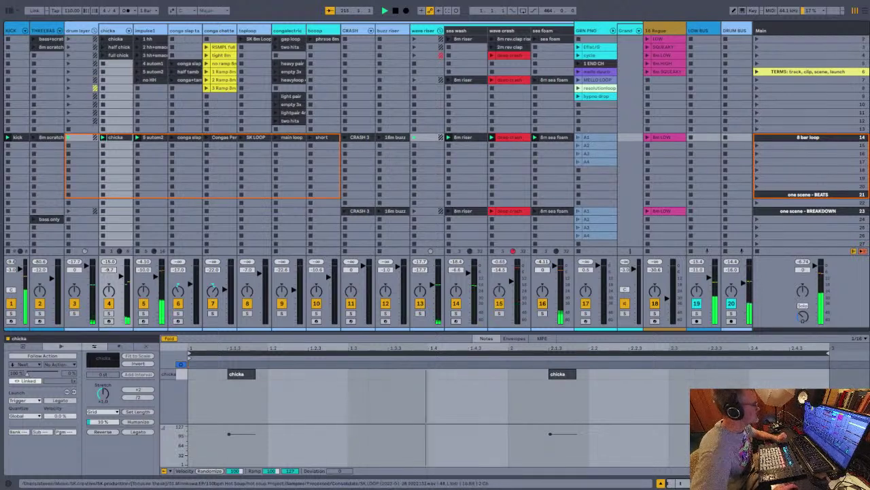
pyautogui.keyDown('shift'); pyautogui.click(555, 137); pyautogui.keyUp('shift')
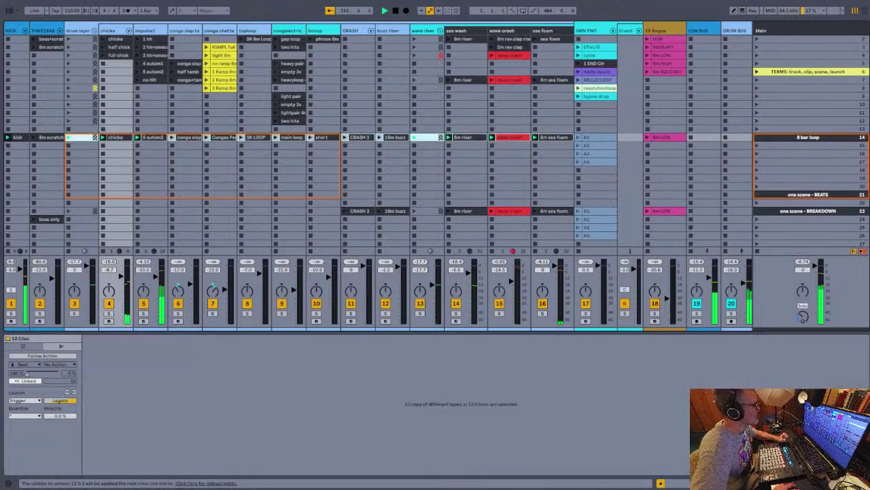
pyautogui.click(172, 137)
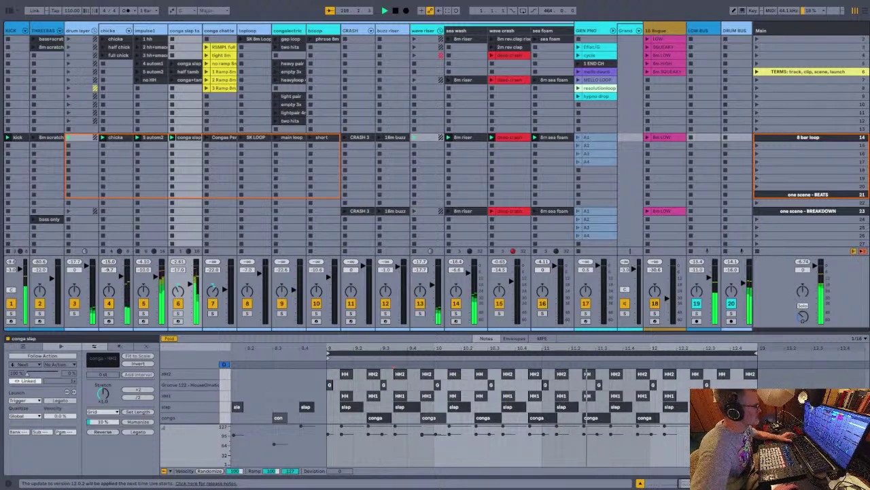
pyautogui.click(291, 137)
pyautogui.keyDown('shift'); pyautogui.click(222, 136); pyautogui.keyUp('shift')
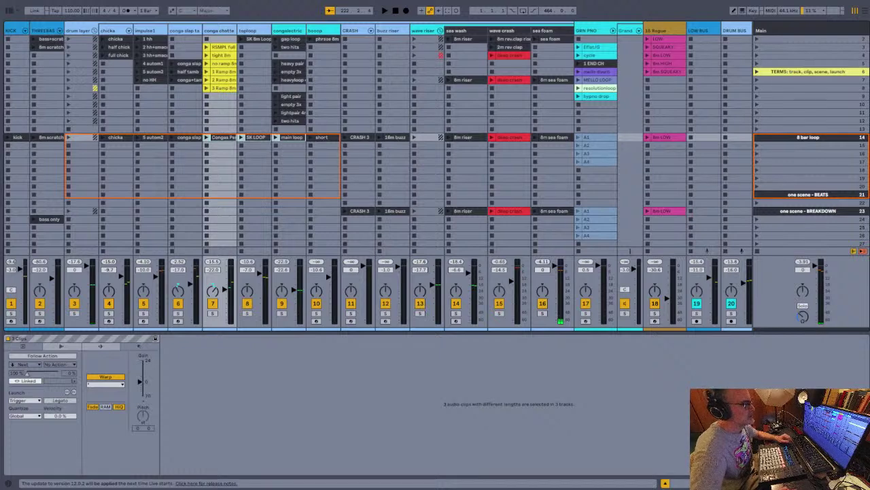
# Select the 8 bar loop's main loop, 8m scratch, chicka, 5 autom2, conga slap and Congas Pe clips in turn
pyautogui.click(292, 138)
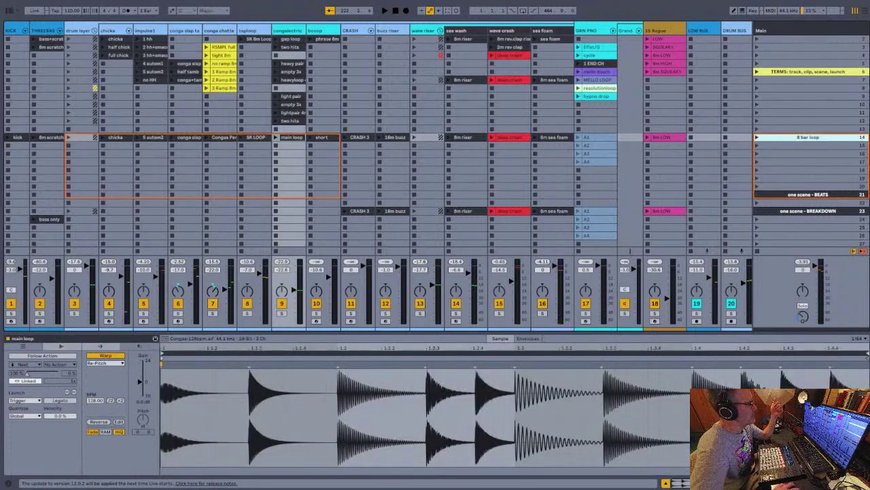
pyautogui.click(51, 137)
pyautogui.click(115, 137)
pyautogui.click(153, 137)
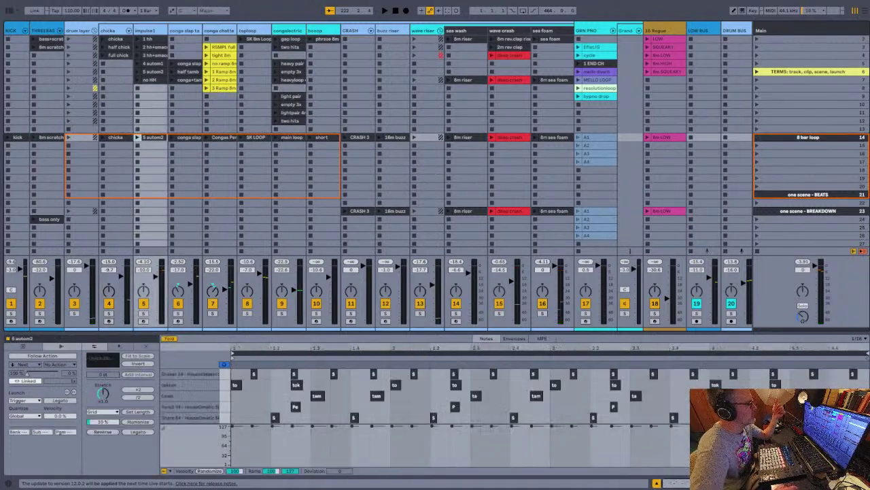
pyautogui.click(188, 138)
pyautogui.press('Right')
# Select scene 19, one scene - BEATS and one scene - BREAKDOWN in turn
pyautogui.scroll(-1, 807, 177)
pyautogui.click(807, 177)
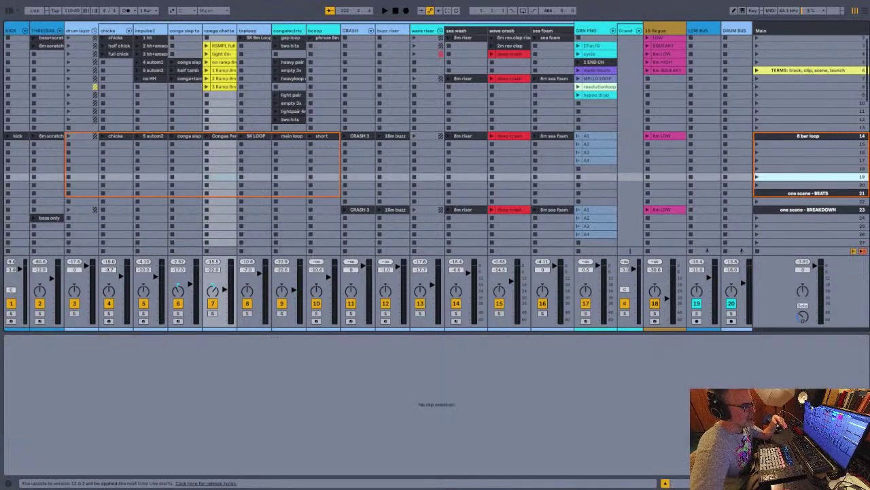
pyautogui.click(808, 193)
pyautogui.click(808, 209)
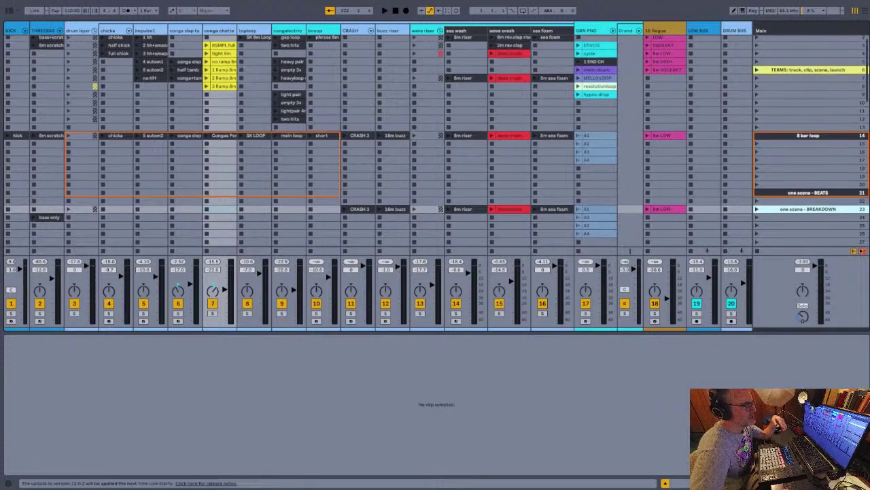
# Select the opening scene of the song section and step through its rows to scene 39
pyautogui.scroll(-3, 808, 210)
pyautogui.scroll(-6, 808, 141)
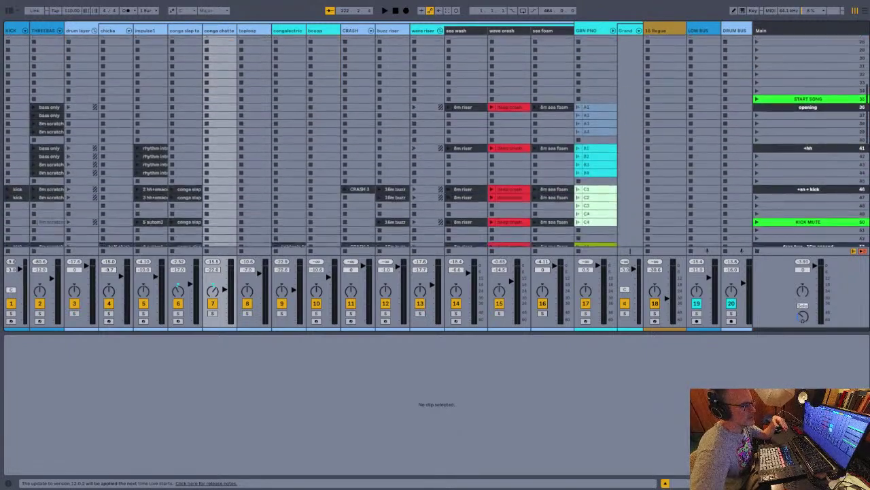
pyautogui.click(808, 107)
pyautogui.press('Down')
pyautogui.press('Down')
pyautogui.press('Down')
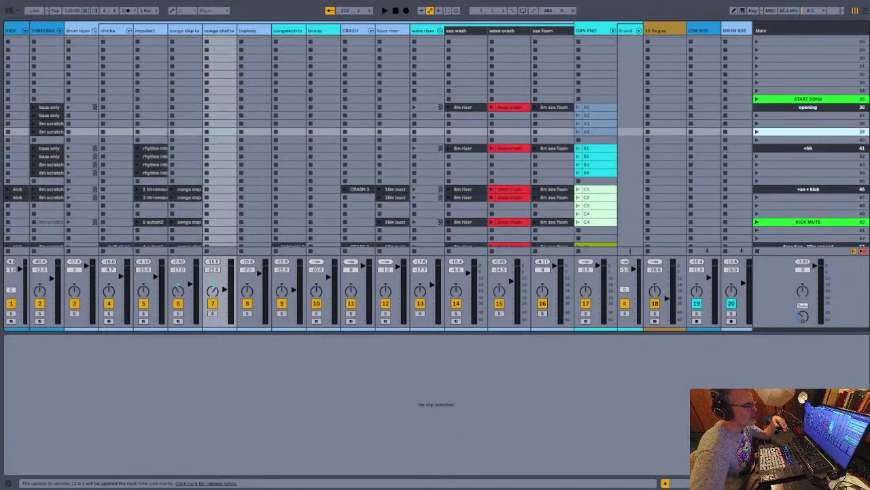
# Select the empty impulse1 slot in scene 45, then step through the conga slap clips from +sn + kick to drop two
pyautogui.click(146, 142)
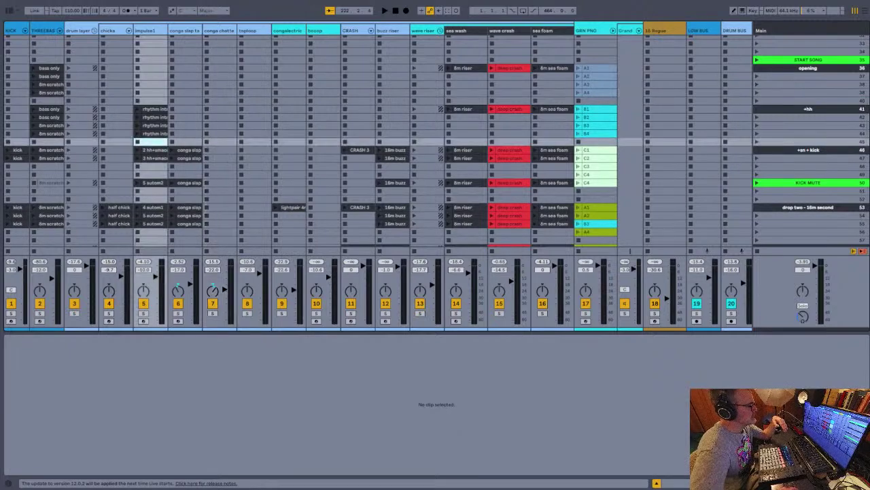
pyautogui.click(185, 150)
pyautogui.click(185, 191)
pyautogui.press('Down')
pyautogui.press('Down')
pyautogui.press('Down')
pyautogui.press('Down')
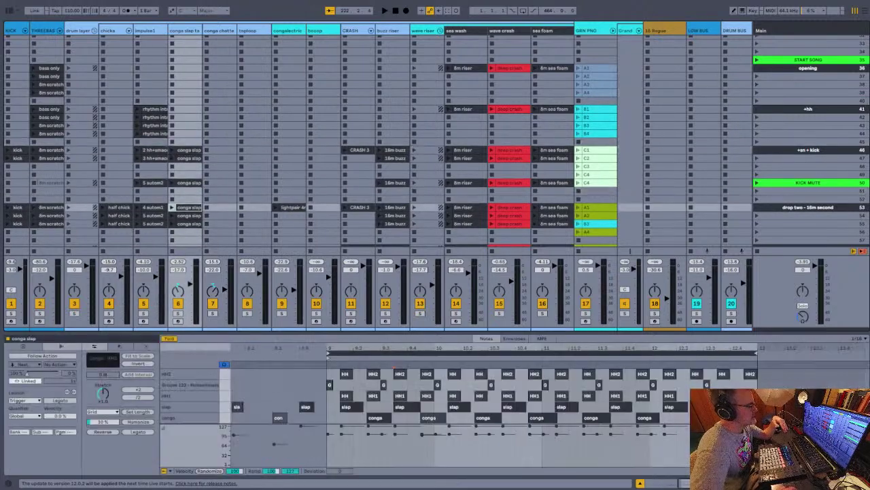
# Hide the mixer to enlarge the clip grid, and show the conga slap track's devices
pyautogui.scroll(-6, 436, 141)
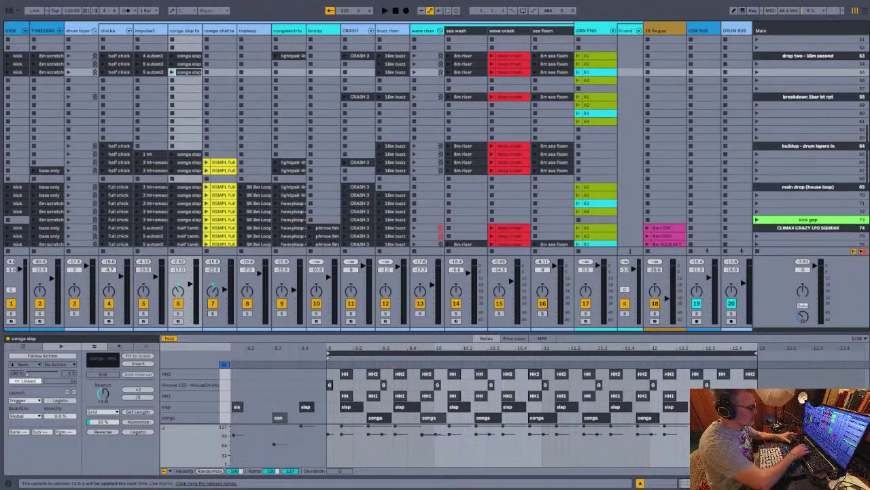
pyautogui.hotkey('ctrl', 'alt', 'm')
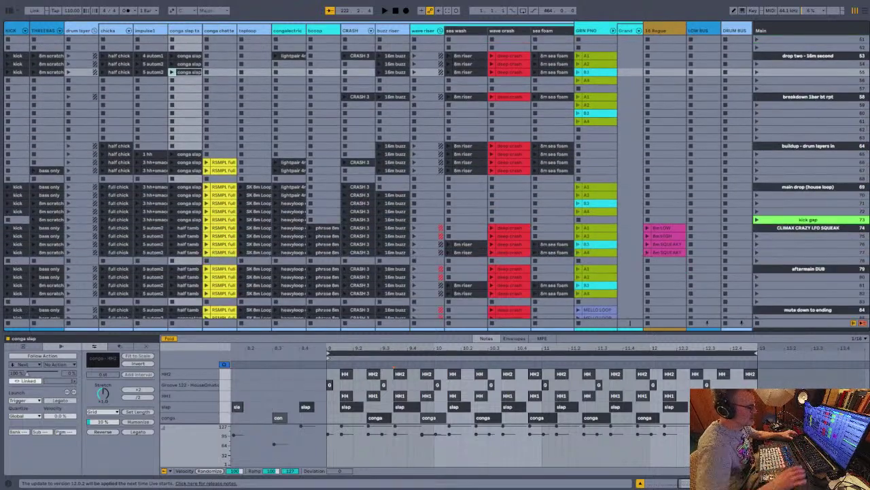
pyautogui.hotkey('shift', 'Tab')
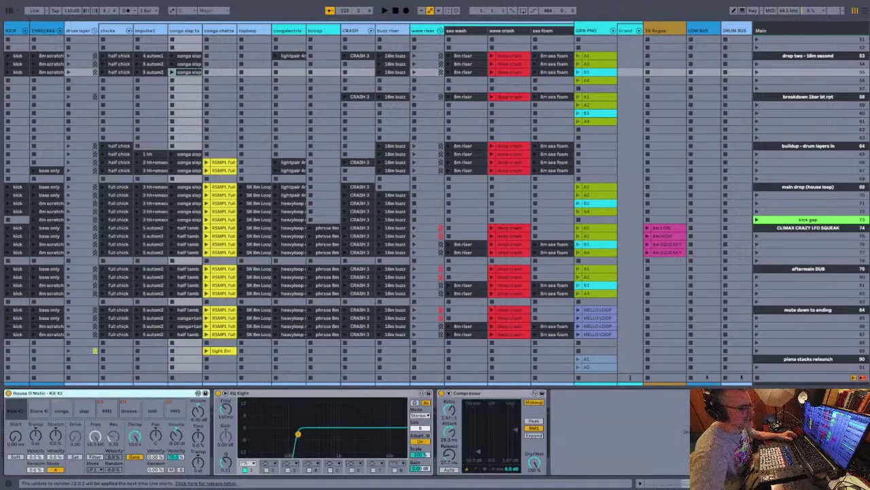
# Select the START SONG, opening, +hh, +sn + kick and KICK MUTE scenes in order
pyautogui.scroll(3, 435, 204)
pyautogui.scroll(10, 435, 204)
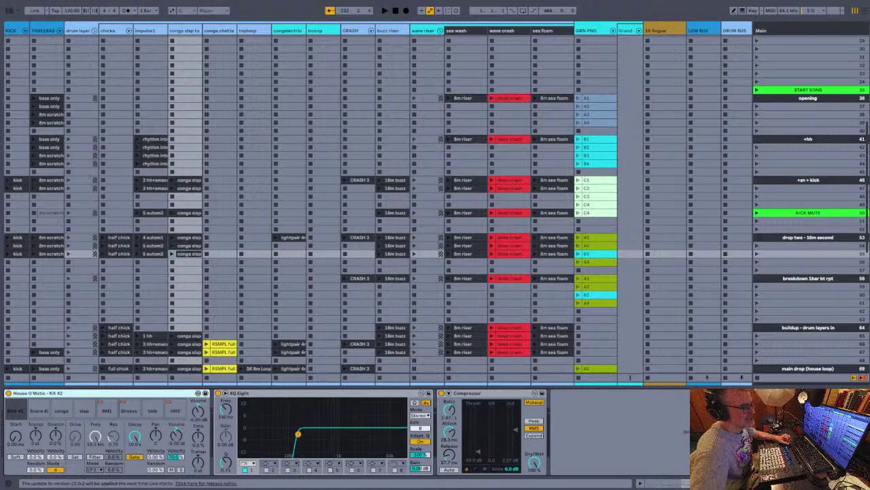
pyautogui.click(808, 89)
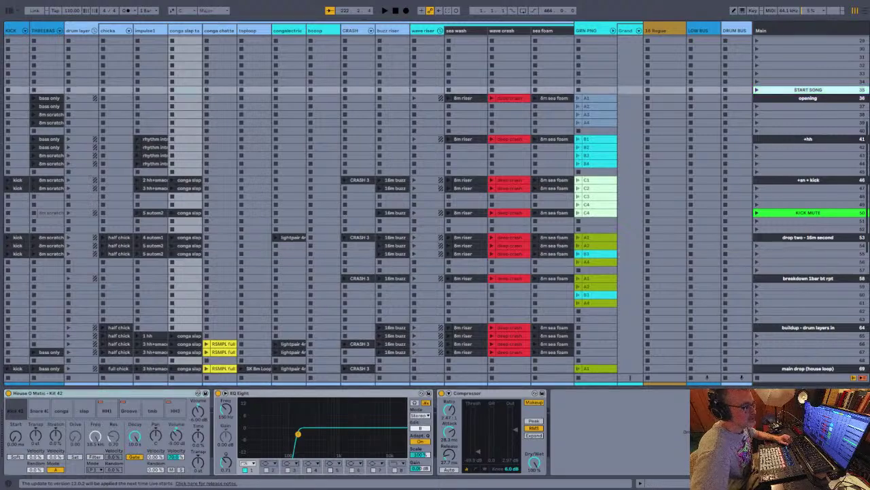
pyautogui.click(808, 98)
pyautogui.click(808, 138)
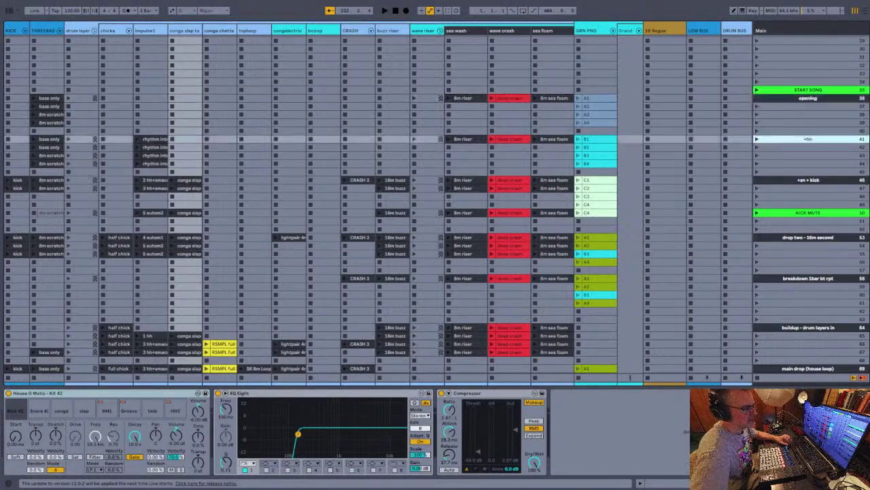
pyautogui.click(807, 180)
pyautogui.click(808, 212)
# Select the drop two - 16m second, breakdown 1bar bt rpt, buildup - drum layers in and main drop (house loop) scenes in order
pyautogui.scroll(-6, 808, 213)
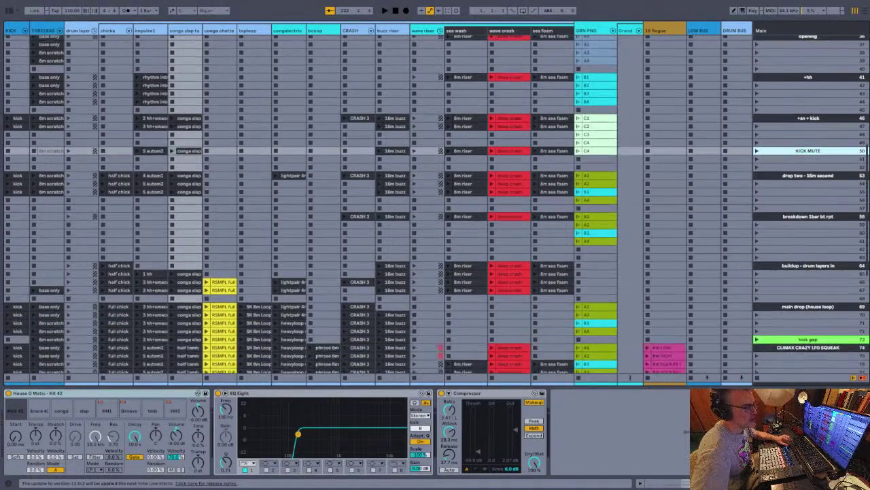
pyautogui.click(808, 136)
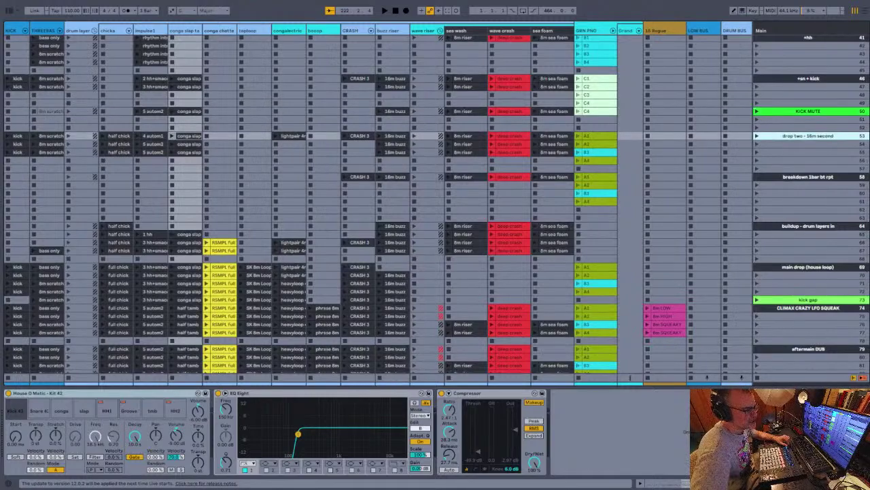
pyautogui.click(808, 177)
pyautogui.click(808, 226)
pyautogui.click(808, 267)
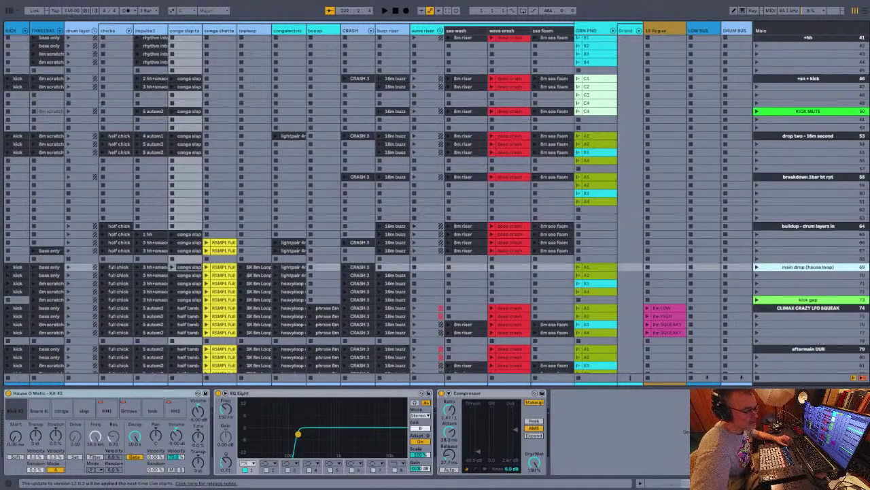
# Select the CLIMAX CRAZY LFO SQUEAK, aftermain DUB and mute down to ending scenes, and the first GRN PNO clip of piano stacks relaunch
pyautogui.click(808, 309)
pyautogui.scroll(-6, 808, 308)
pyautogui.click(808, 245)
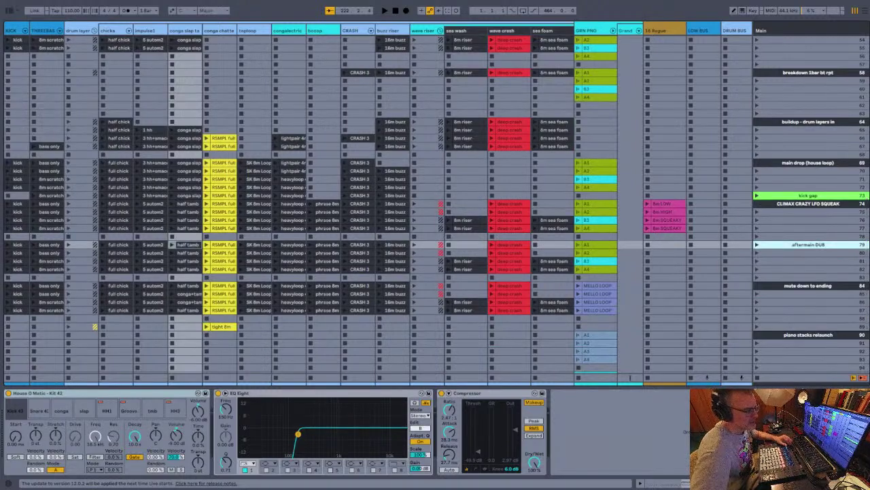
pyautogui.click(807, 286)
pyautogui.scroll(-3, 808, 285)
pyautogui.scroll(-2, 435, 205)
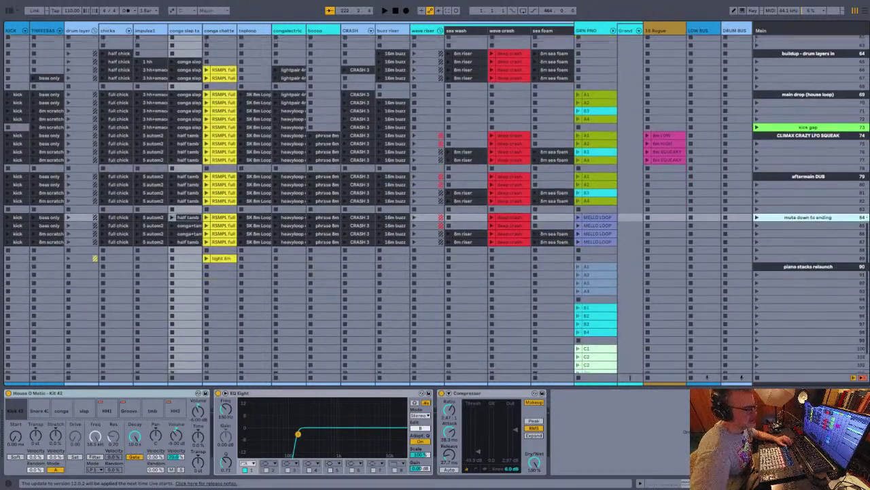
pyautogui.click(597, 255)
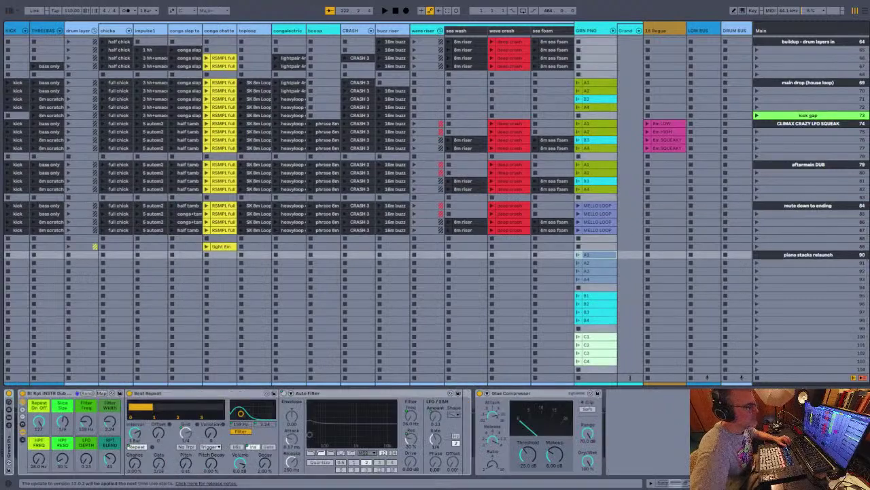
# Return to the loop section and select the one scene - BEATS, 8 bar loop and one scene - BREAKDOWN scenes in turn
pyautogui.scroll(5, 435, 204)
pyautogui.scroll(2, 435, 203)
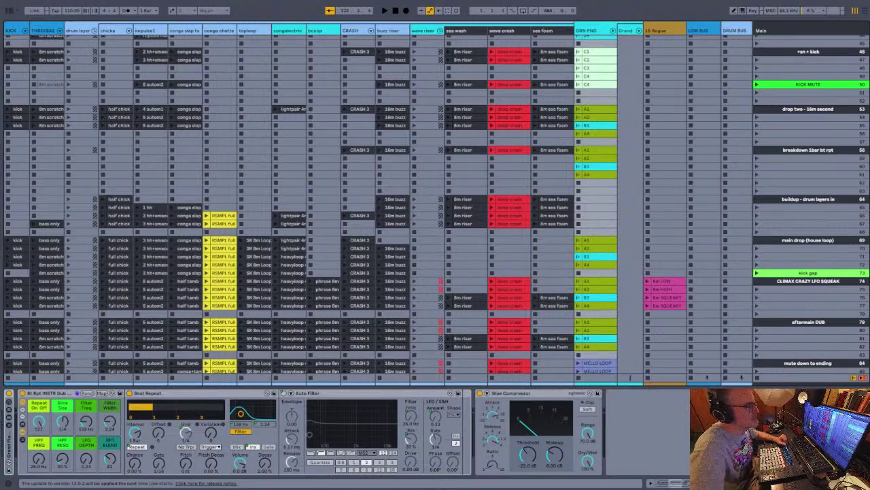
pyautogui.scroll(14, 435, 204)
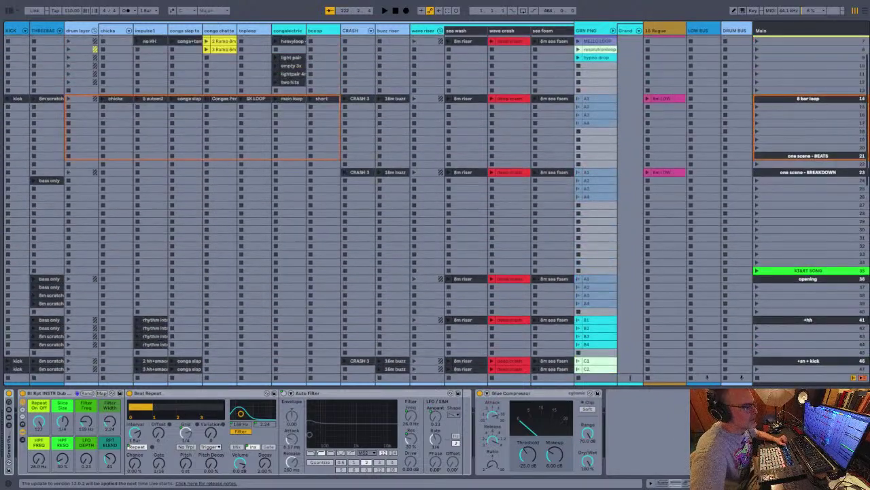
pyautogui.click(808, 173)
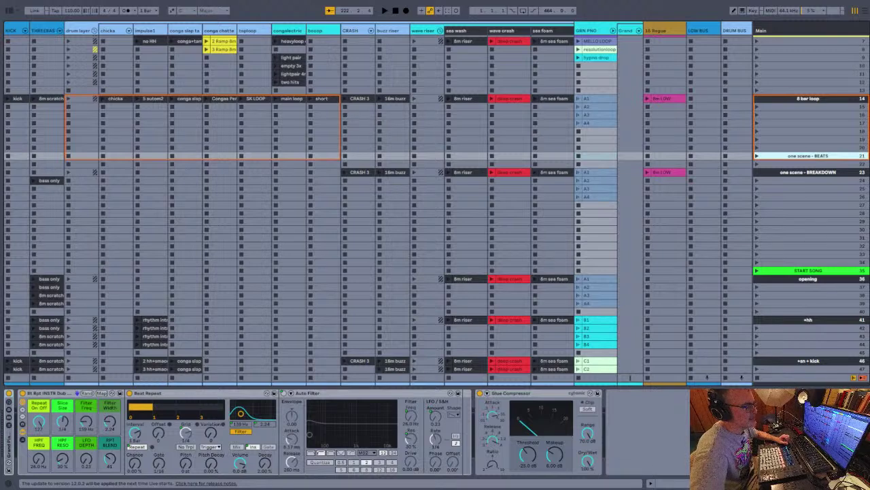
pyautogui.click(808, 99)
pyautogui.scroll(-1, 809, 164)
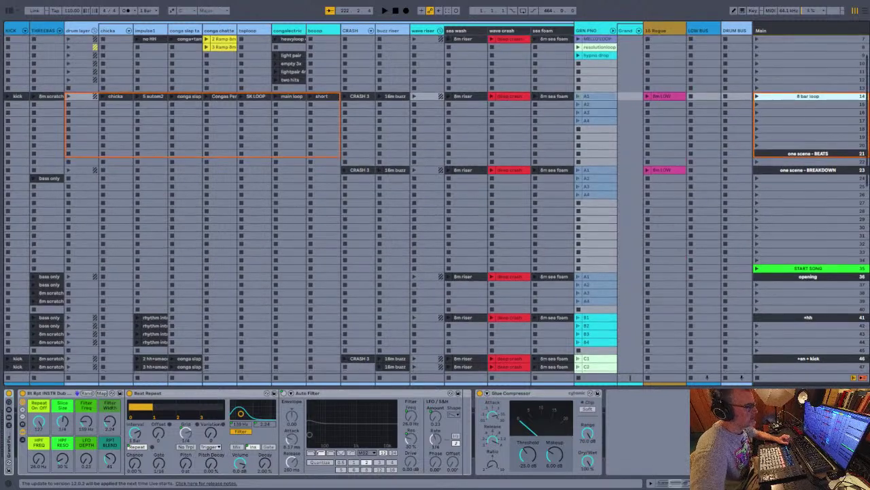
pyautogui.click(809, 170)
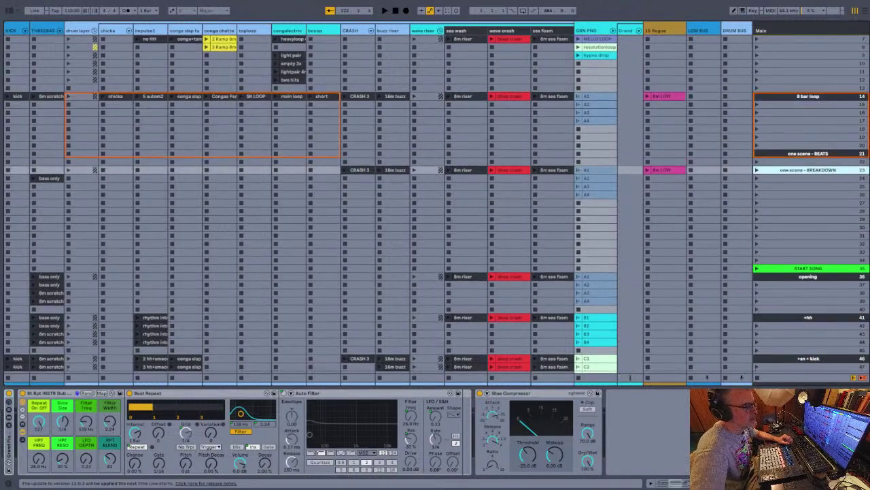
# Launch the 8 bar loop scene and show the mixer again
pyautogui.press('Return')
pyautogui.hotkey('ctrl', 'alt', 'm')
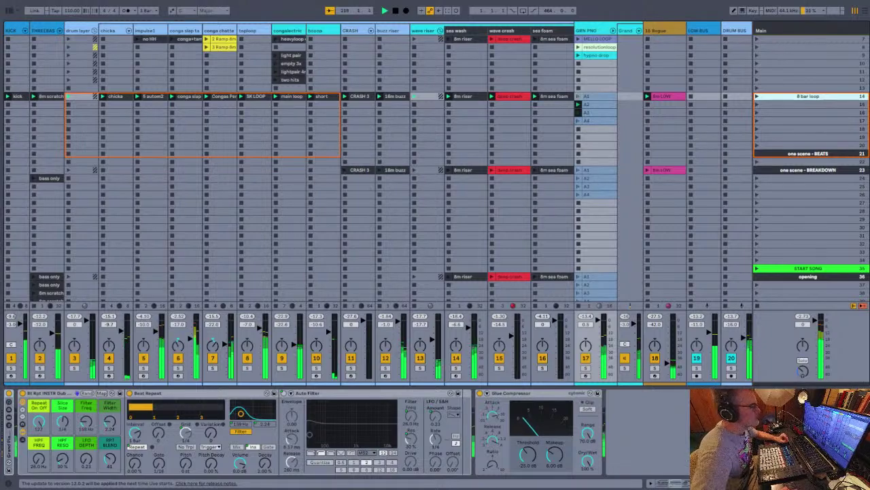
# Launch the one scene - BREAKDOWN scene and show the send controls in the mixer
pyautogui.scroll(-1, 379, 170)
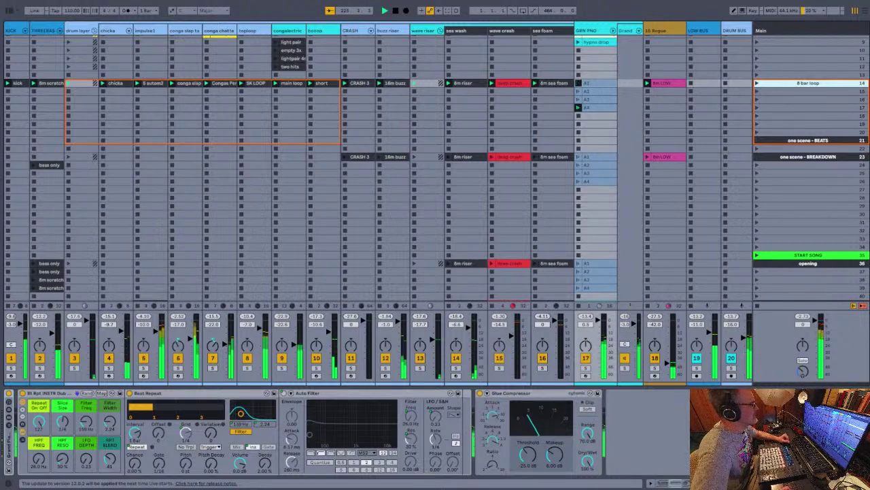
pyautogui.scroll(-1, 436, 167)
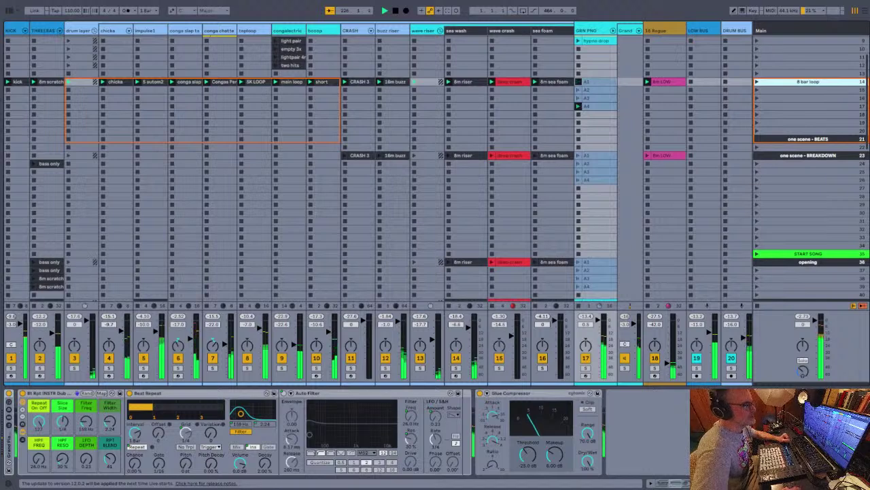
pyautogui.click(808, 156)
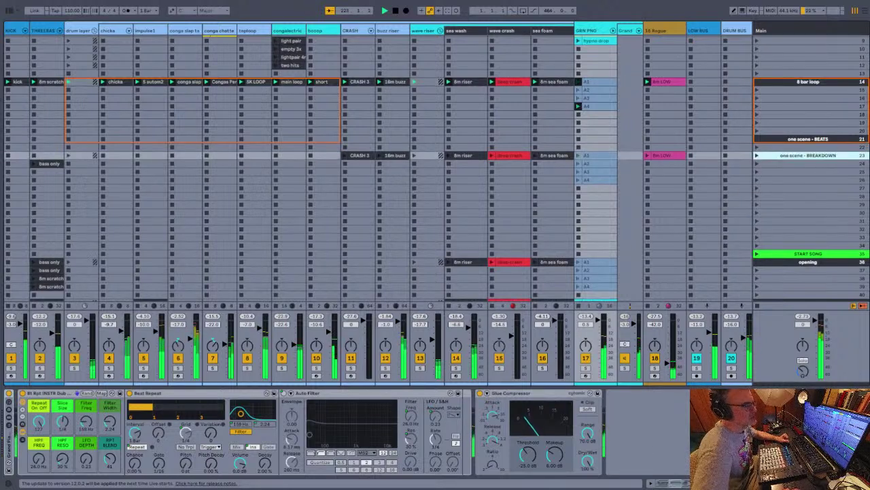
pyautogui.press('Return')
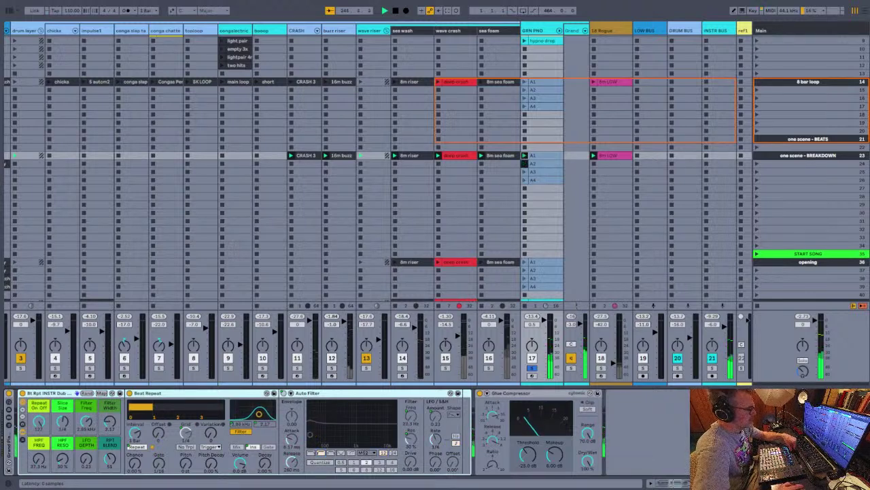
pyautogui.hotkey('ctrl', 'alt', 's')
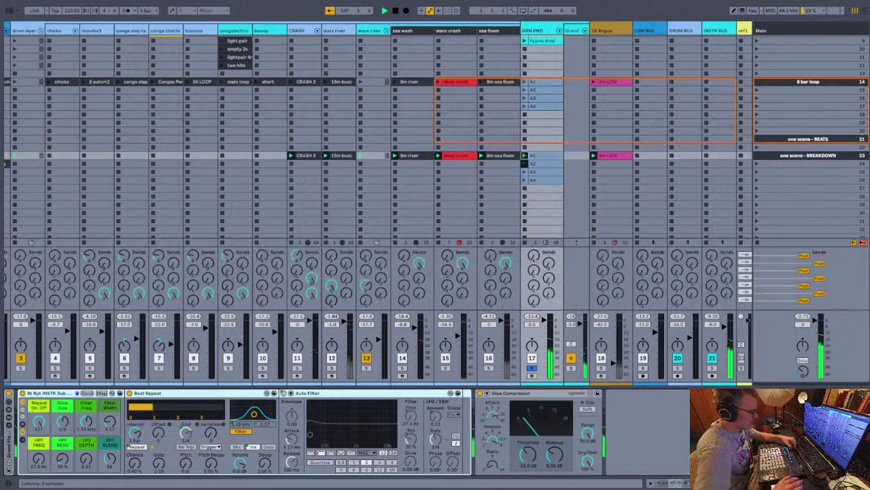
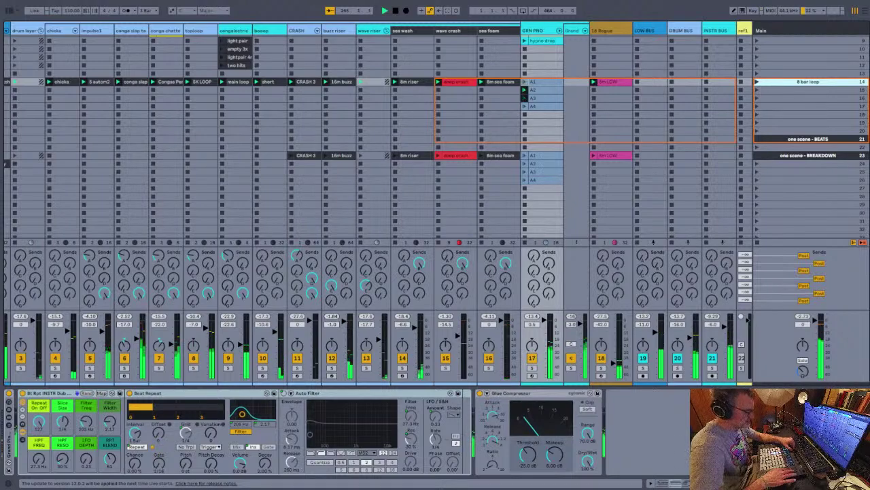
# Move the selection to the conga chatte track, and launch the 8 bar loop's main loop clip and A1 piano clip
pyautogui.press('Left')
pyautogui.press('Left')
pyautogui.press('Left')
pyautogui.press('Left')
pyautogui.press('Left')
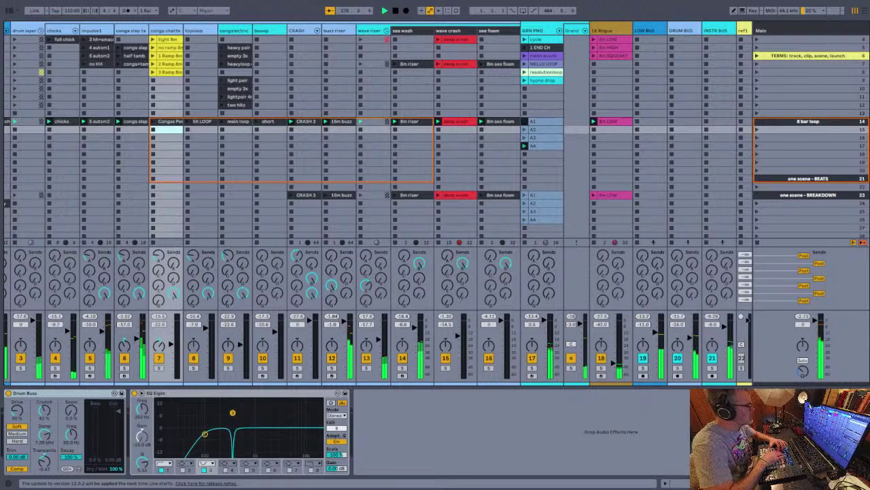
pyautogui.click(222, 121)
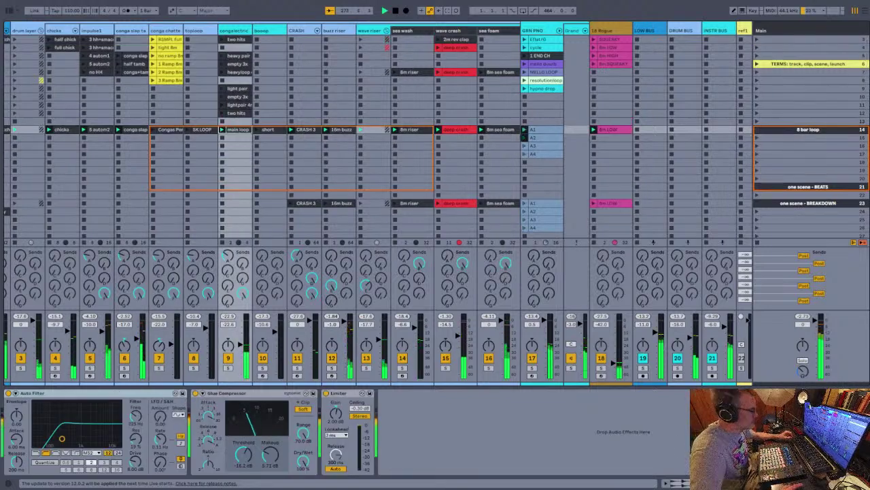
pyautogui.click(524, 129)
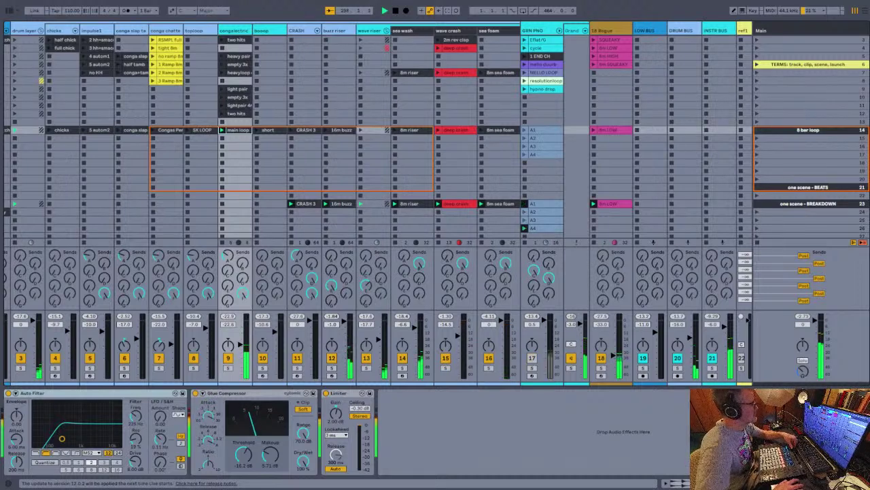
# Launch the chicka clip in the 8 bar loop row, followed by the whole 8 bar loop scene
pyautogui.click(50, 130)
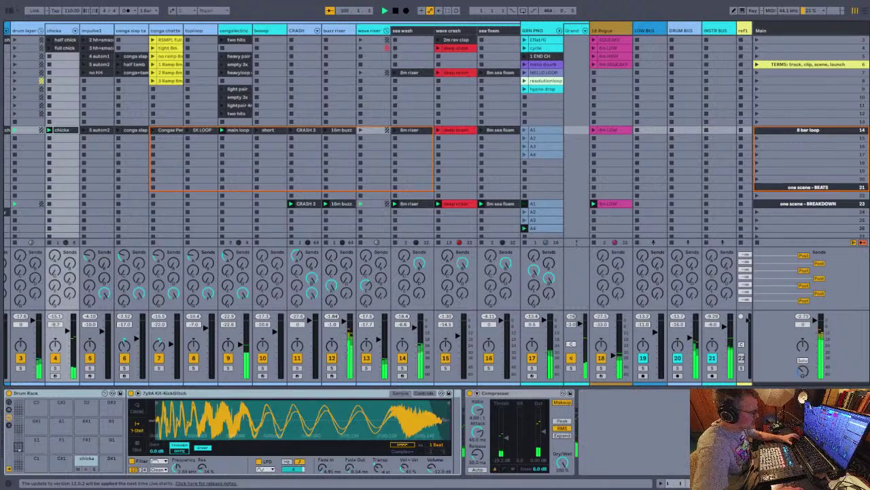
pyautogui.click(757, 130)
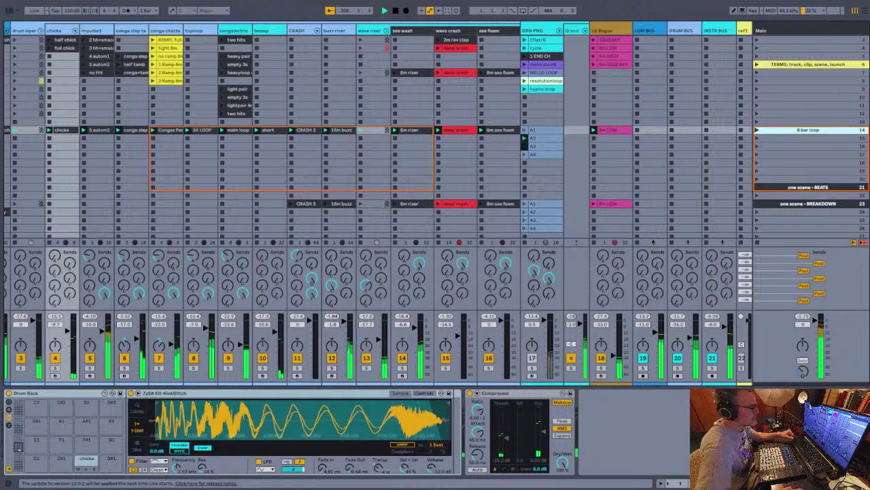
# Select the GRN PNO track and switch its track activator on
pyautogui.click(533, 30)
pyautogui.click(533, 358)
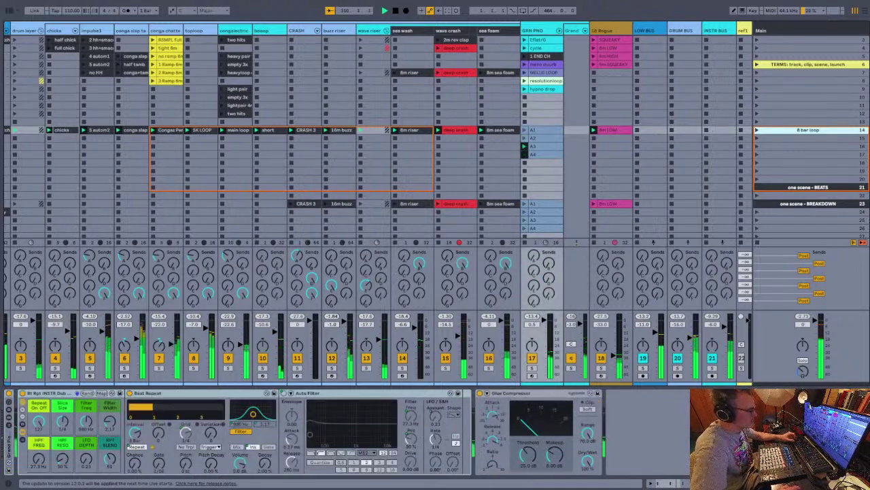
pyautogui.scroll(-1, 435, 136)
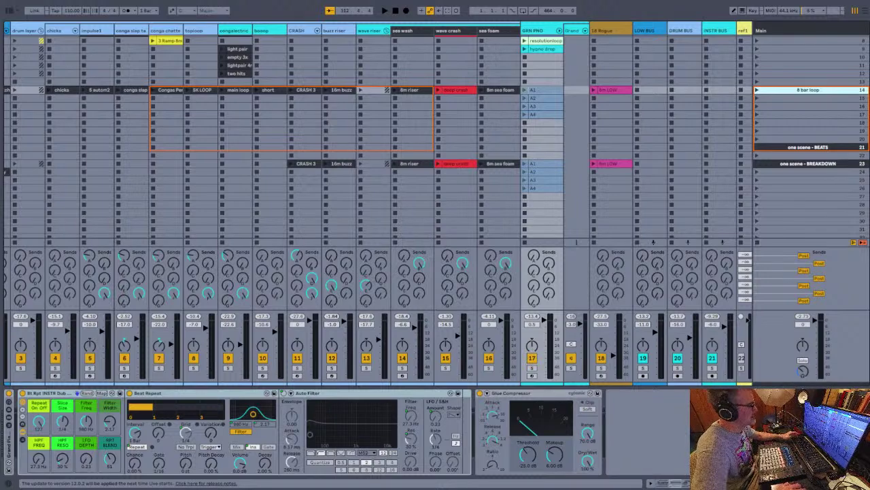
# Fold the drum layer group and compare the one scene - BREAKDOWN scene with the 8 bar loop scene by selecting each
pyautogui.hscroll(-2, 378, 204)
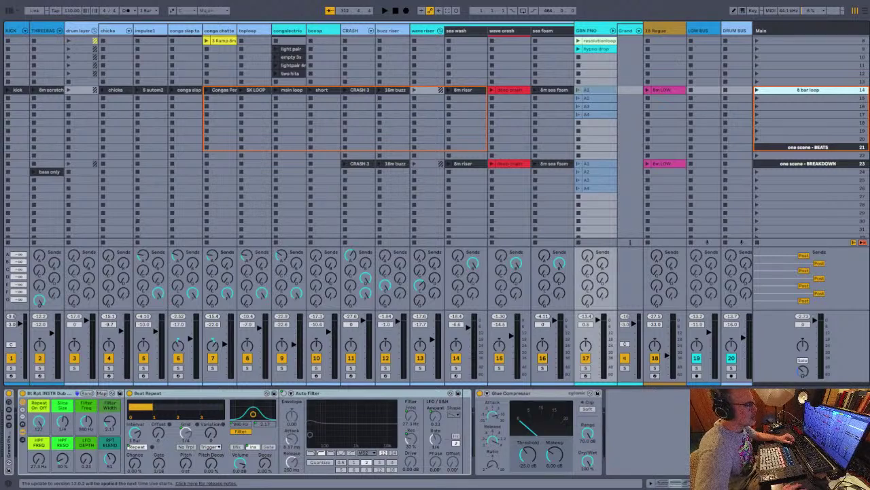
pyautogui.click(94, 31)
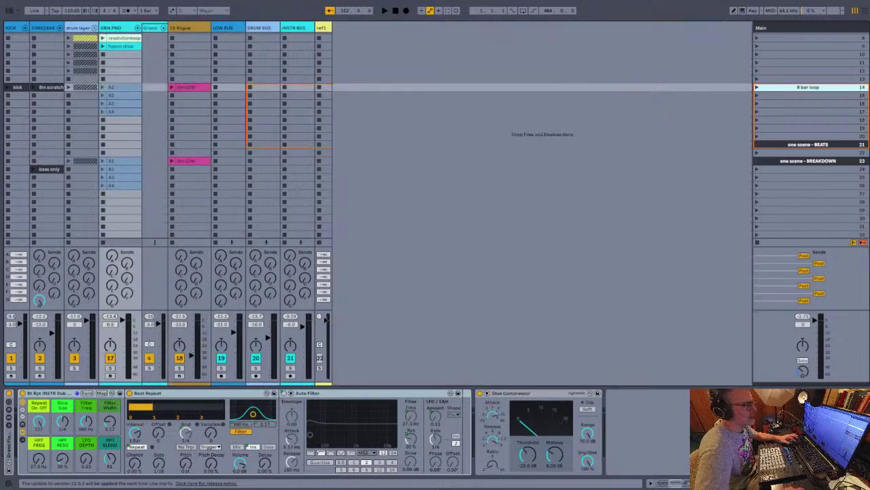
pyautogui.press('space')
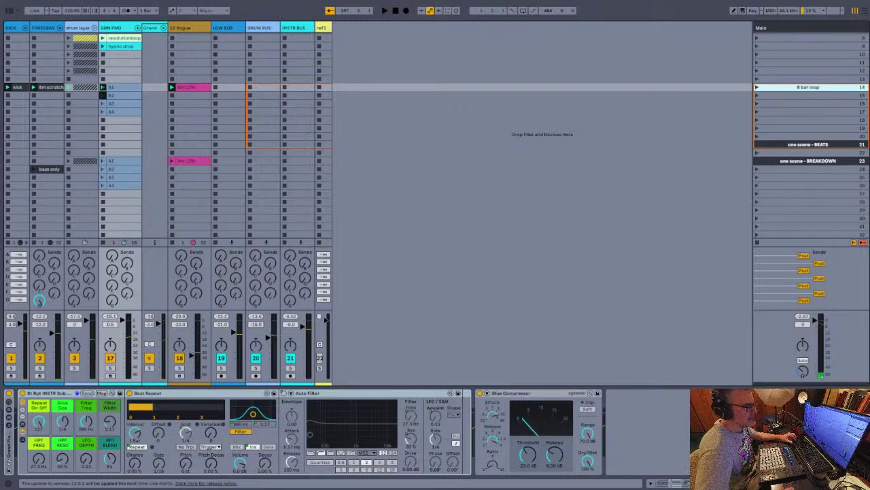
pyautogui.click(808, 161)
pyautogui.scroll(-1, 435, 136)
pyautogui.scroll(1, 435, 136)
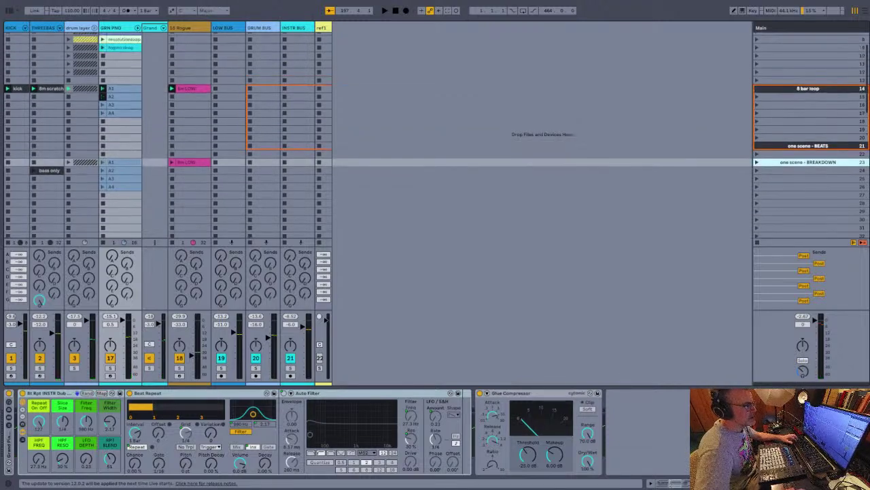
pyautogui.click(807, 88)
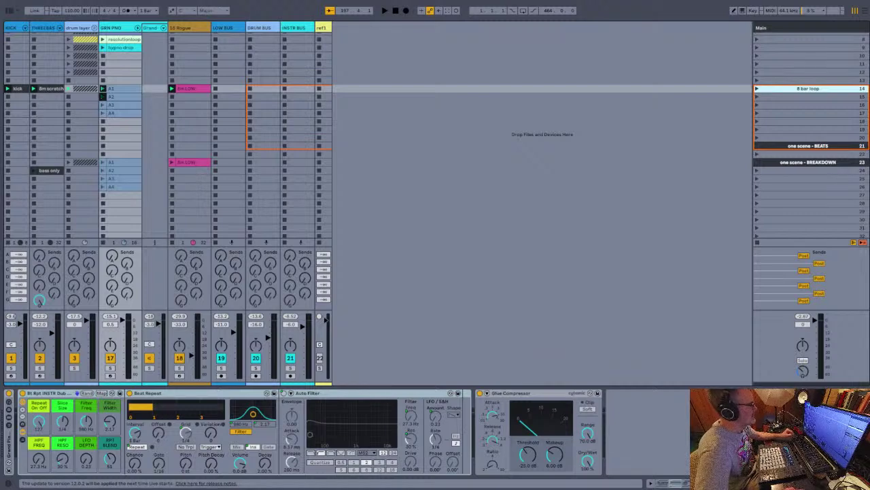
# Duplicate the 8 bar loop scene and delete the copy
pyautogui.hotkey('ctrl', 'd')
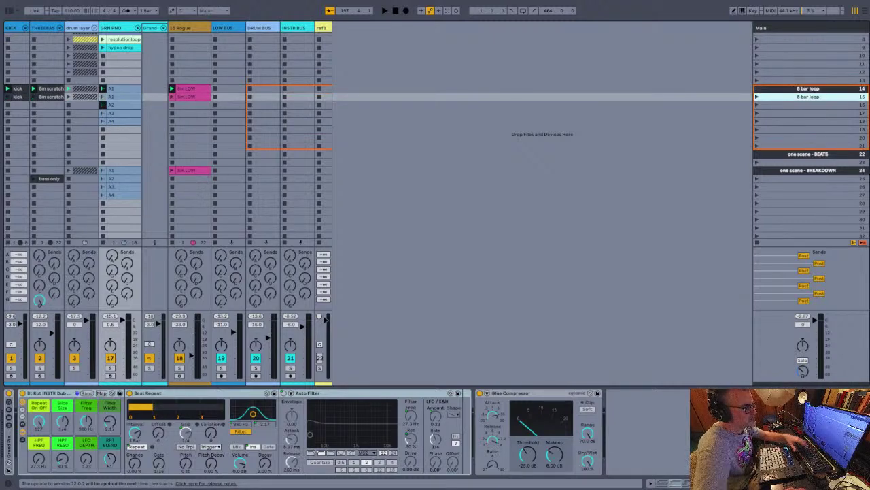
pyautogui.press('Delete')
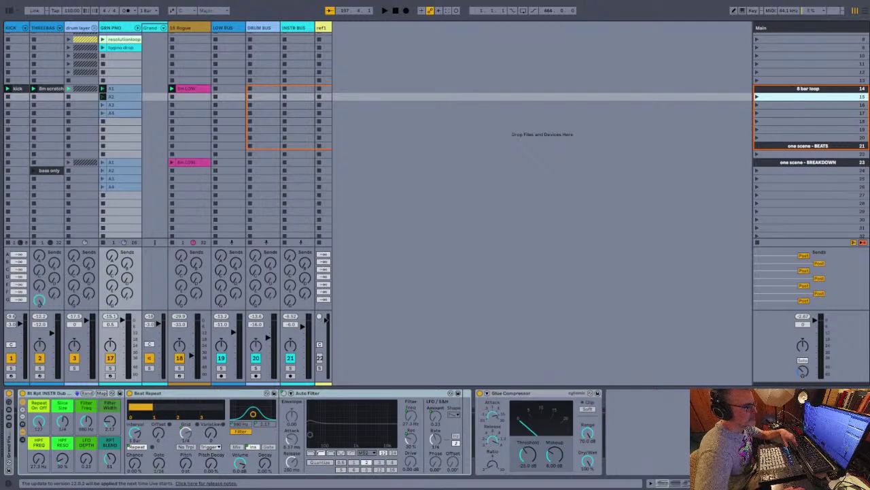
# Delete the one scene - BEATS scene and select the one scene - BREAKDOWN scene
pyautogui.click(808, 163)
pyautogui.click(807, 146)
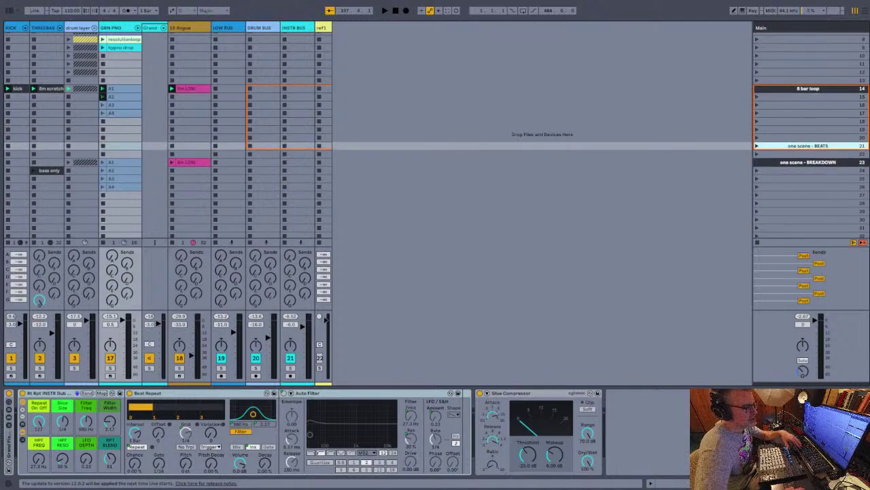
pyautogui.press('Delete')
pyautogui.click(808, 155)
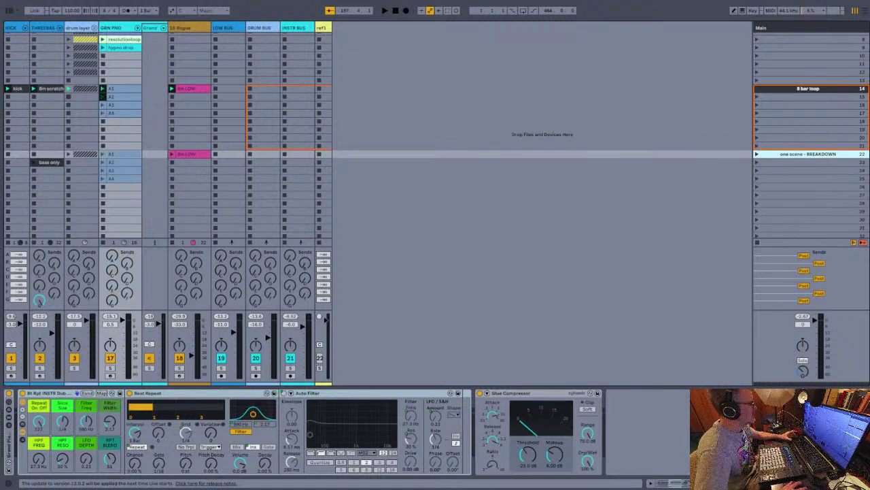
# Unfold the drum layer group and highlight the 8 bar loop's clips and the breakdown's empty booop slot for comparison
pyautogui.click(95, 28)
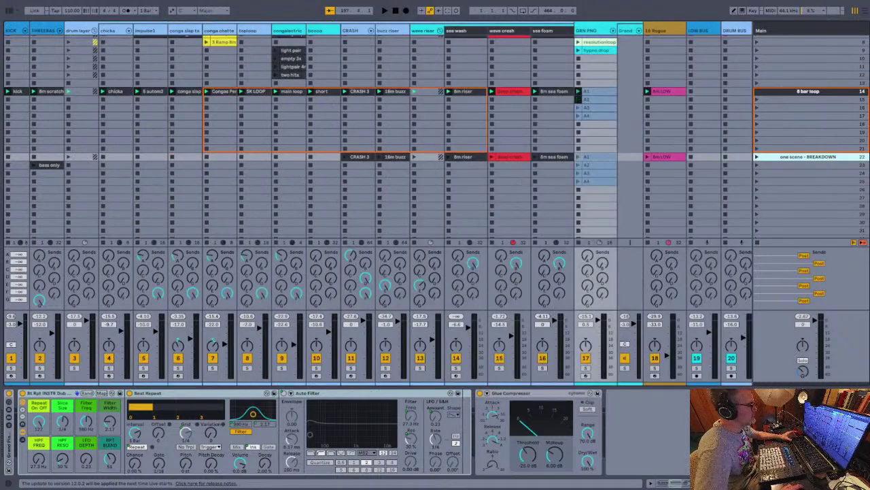
pyautogui.click(324, 156)
pyautogui.moveTo(323, 157); pyautogui.dragTo(46, 115)
pyautogui.click(47, 123)
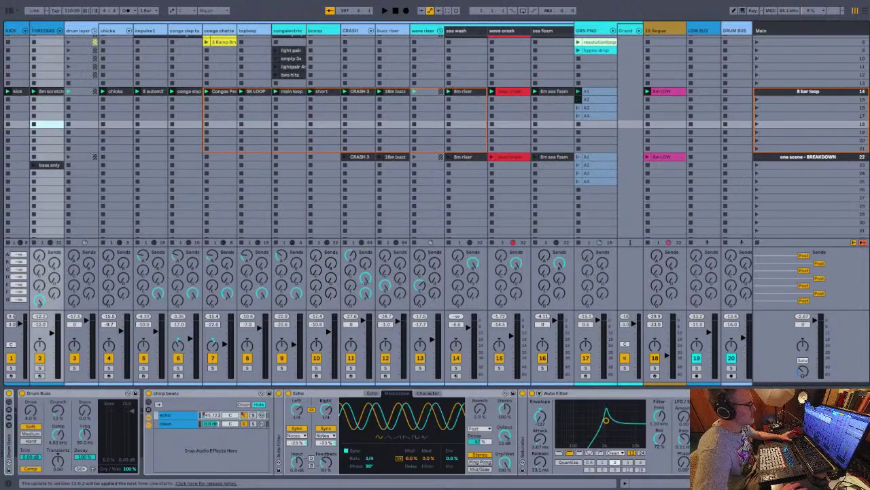
pyautogui.moveTo(17, 83); pyautogui.dragTo(289, 132)
pyautogui.click(291, 91)
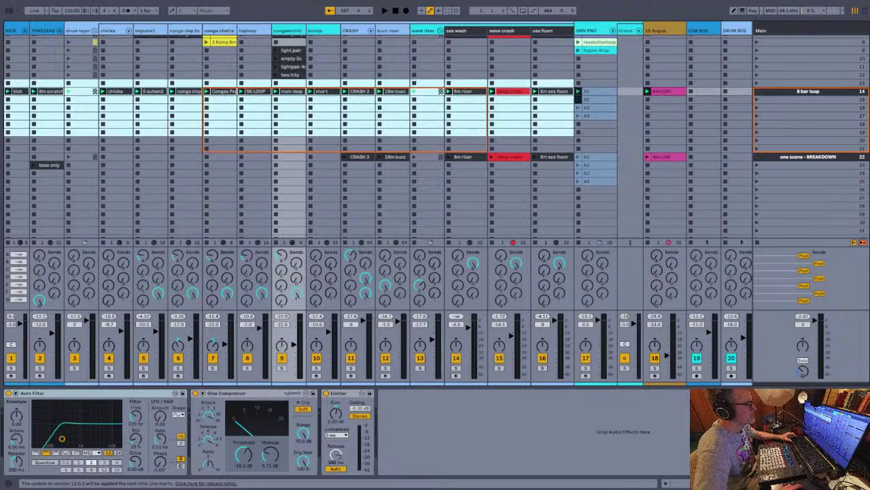
pyautogui.click(324, 157)
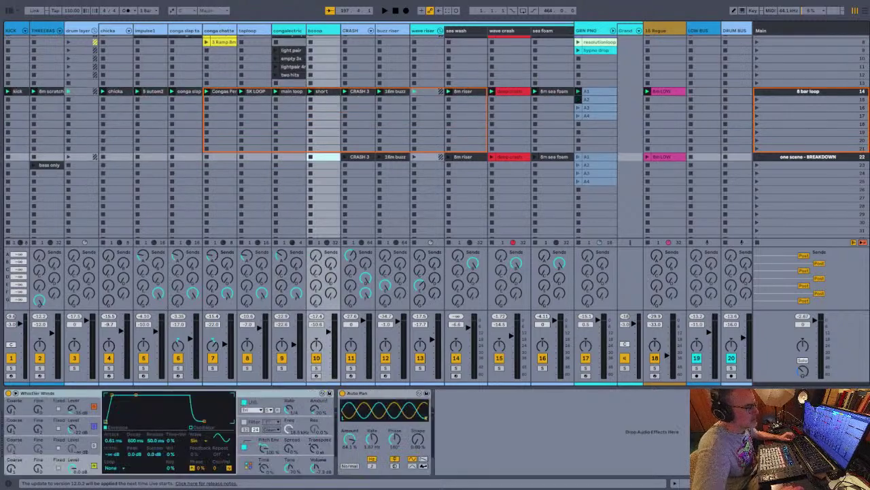
# Launch the one scene - BREAKDOWN scene and open its CRASH 3 clip, selecting the clip's full length
pyautogui.click(758, 157)
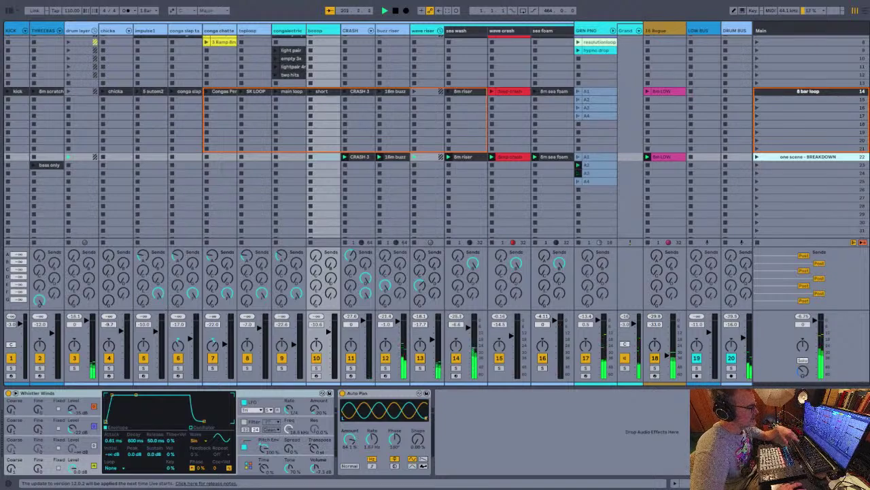
pyautogui.doubleClick(360, 157)
pyautogui.click(490, 401)
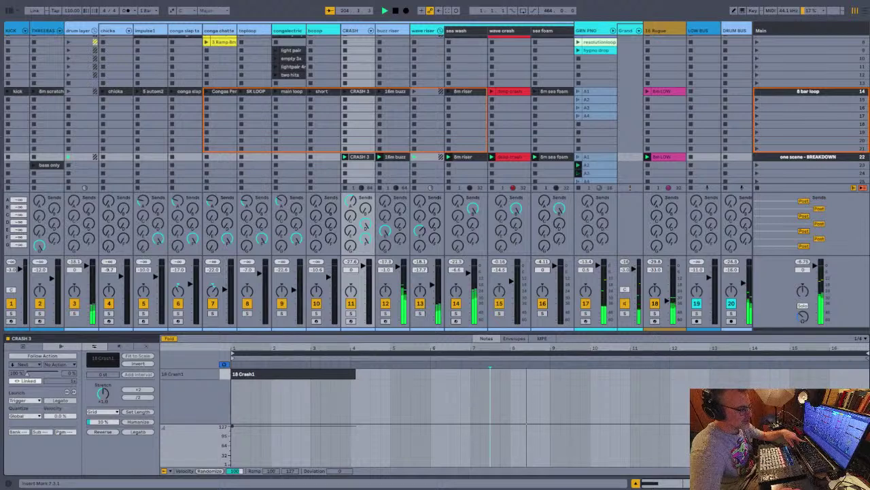
pyautogui.hotkey('ctrl', 'a')
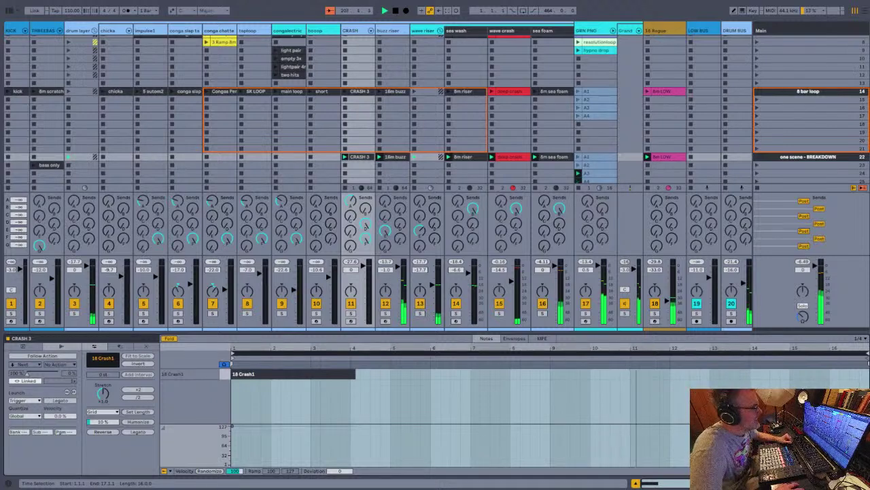
# Select three breakdown clips from 16m buzz onward and fold the wave riser group
pyautogui.click(395, 157)
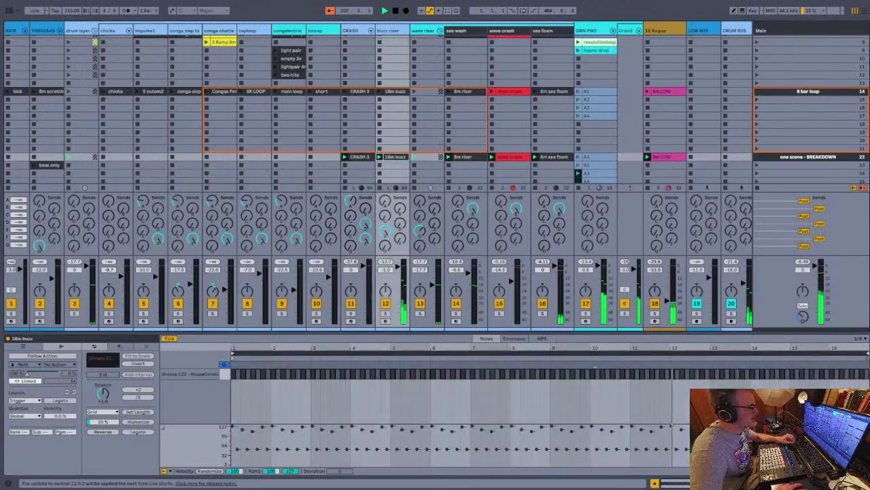
pyautogui.hotkey('shift', 'Right')
pyautogui.hotkey('shift', 'Right')
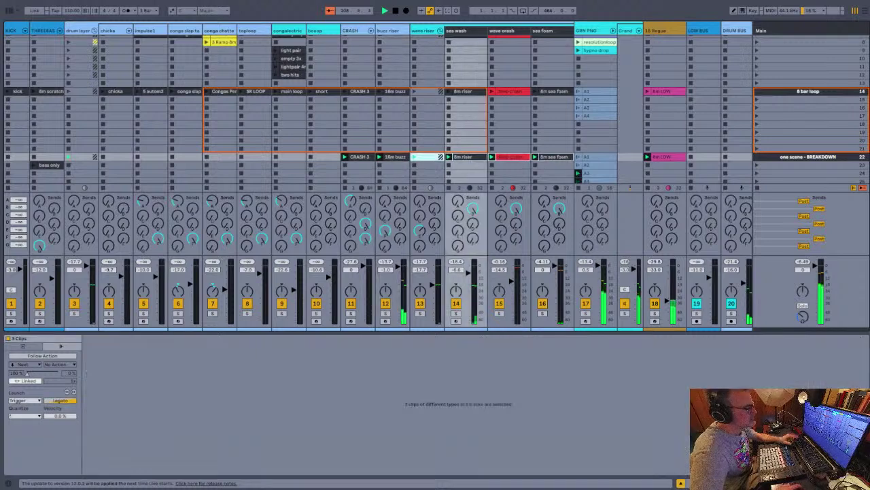
pyautogui.press('u')
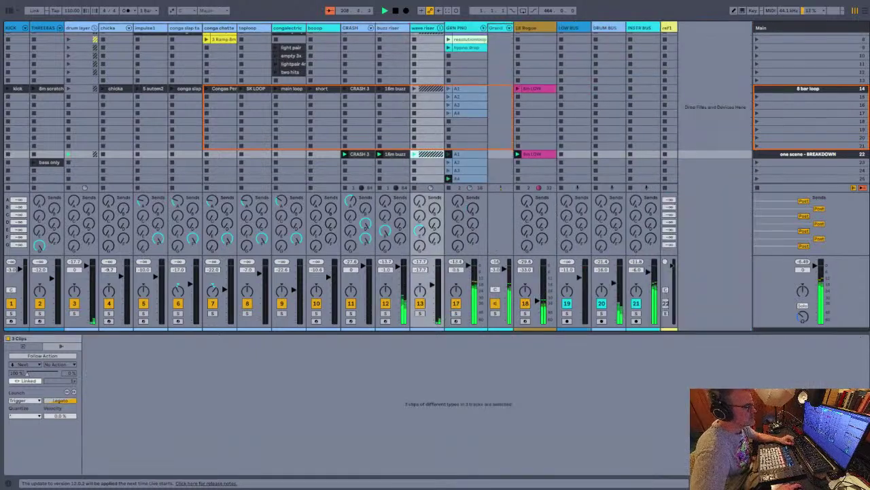
# Move the bass only clip up into the one scene - BREAKDOWN row and launch it
pyautogui.scroll(-1, 435, 109)
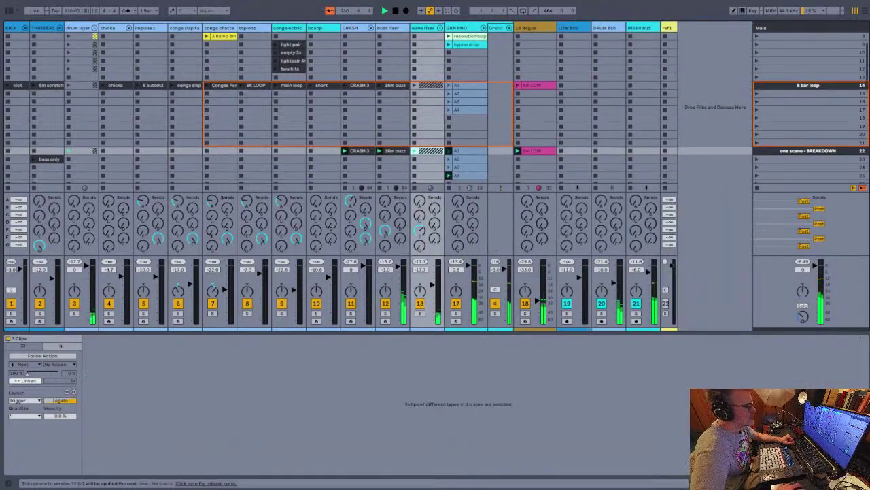
pyautogui.moveTo(49, 159); pyautogui.dragTo(49, 151)
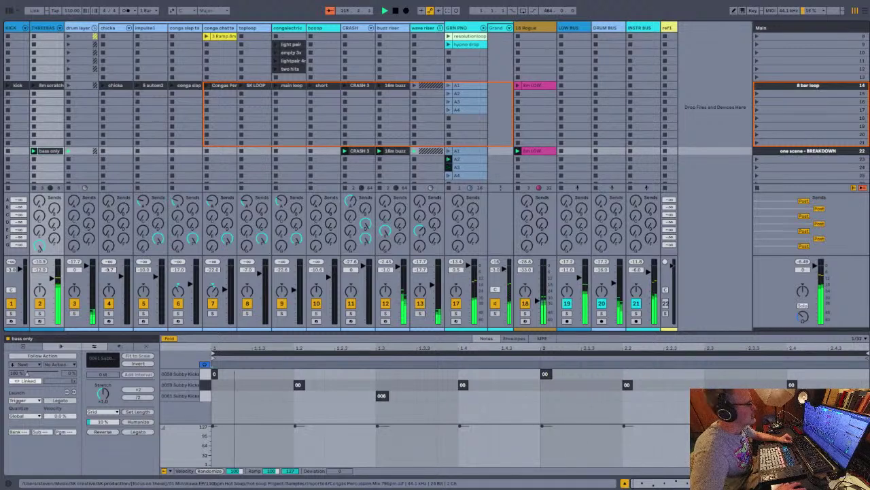
# Layer the 8 bar loop's conga slap, short, kick, SK LOOP and 5 autom2 clips over the playing breakdown
pyautogui.click(188, 86)
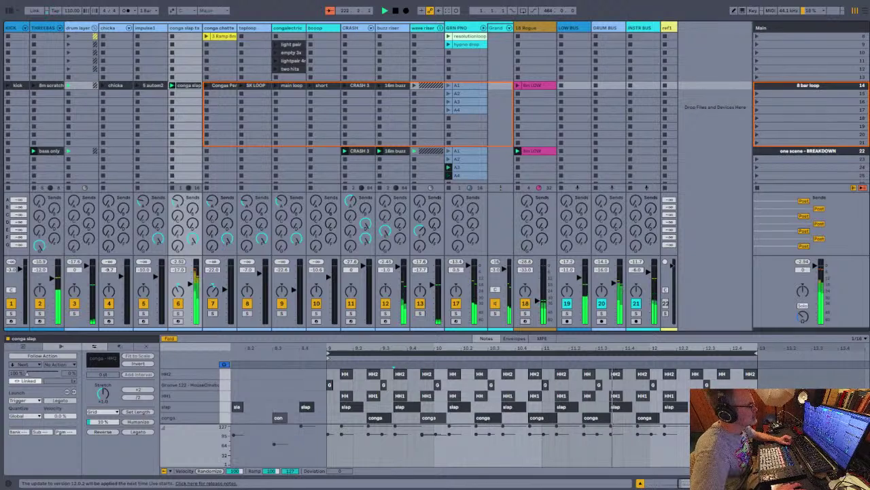
pyautogui.click(310, 85)
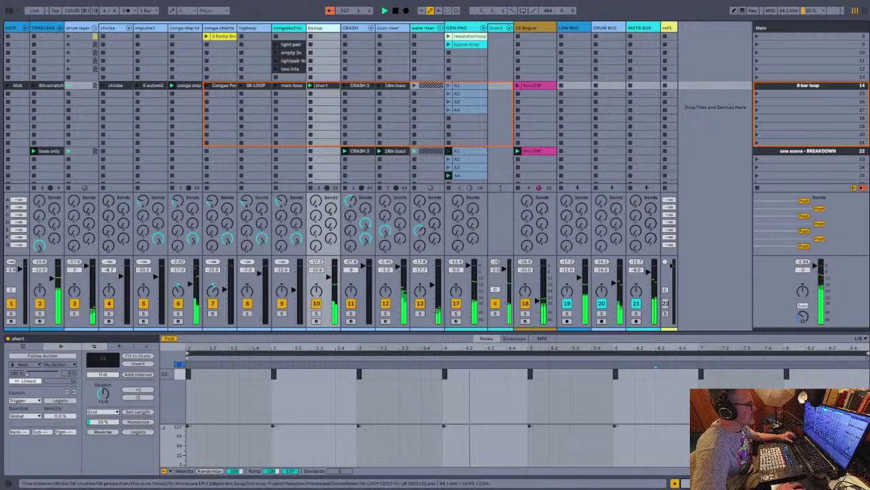
pyautogui.click(255, 85)
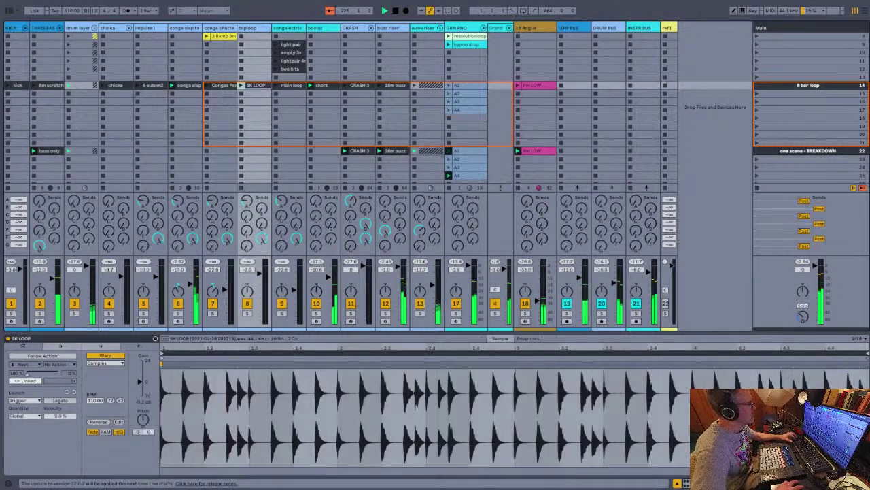
pyautogui.click(8, 86)
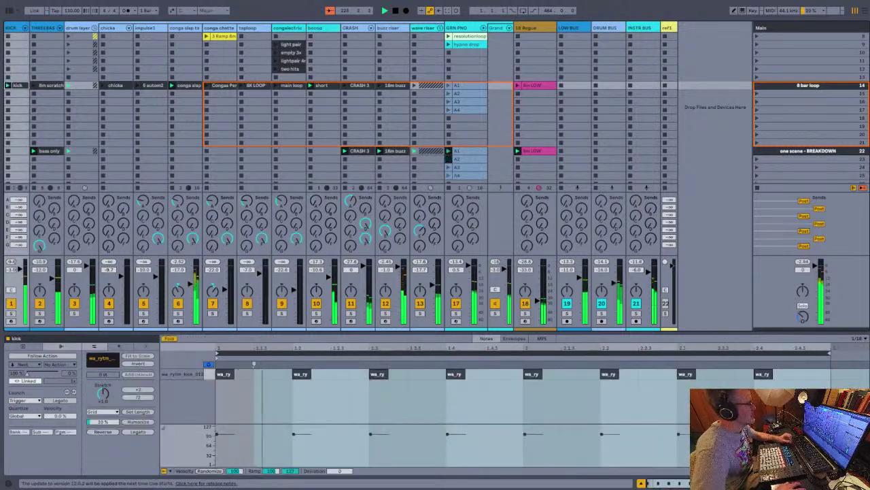
pyautogui.click(256, 85)
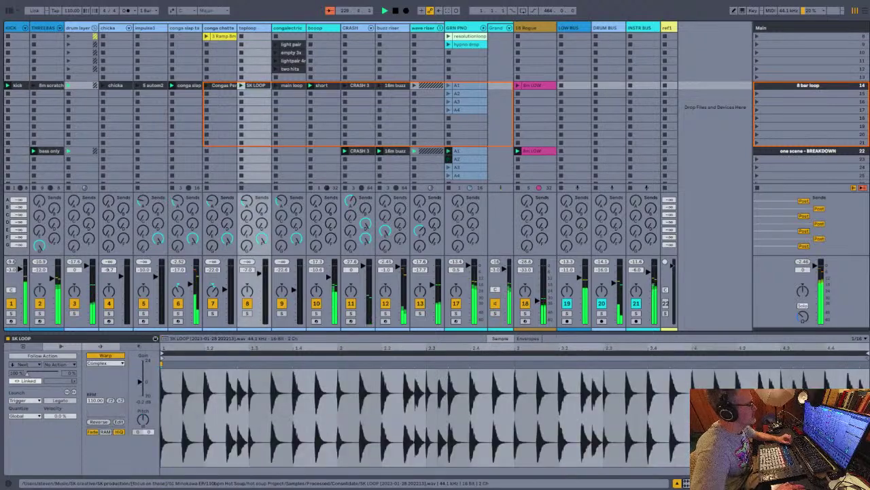
pyautogui.scroll(-1, 259, 102)
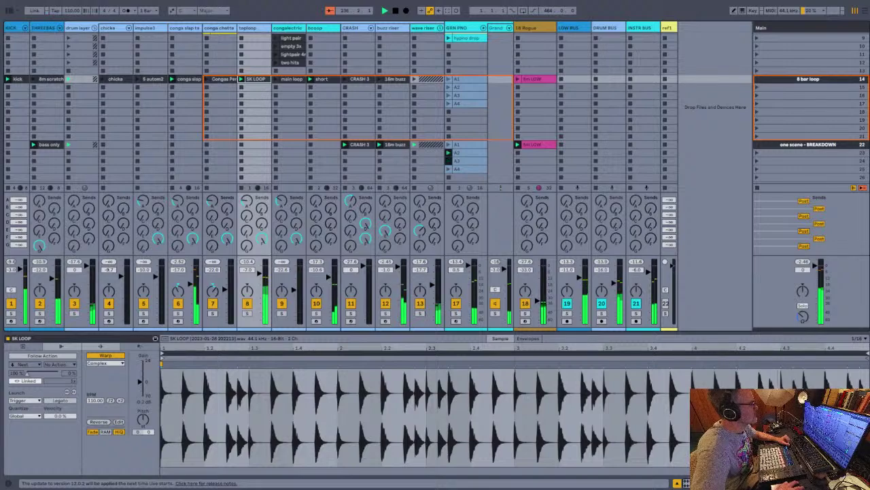
pyautogui.click(137, 79)
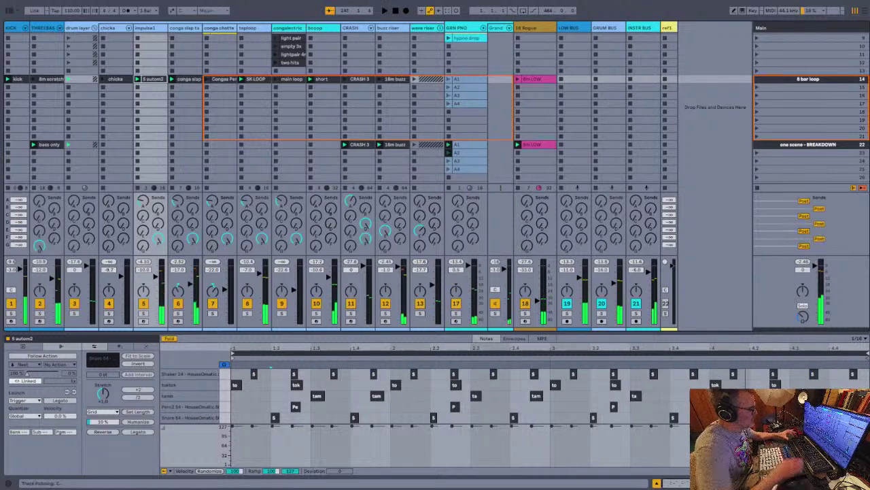
# In key mapping mode, clear the GRN PNO track activator's key assignment and map it to C
pyautogui.hotkey('ctrl', 'k')
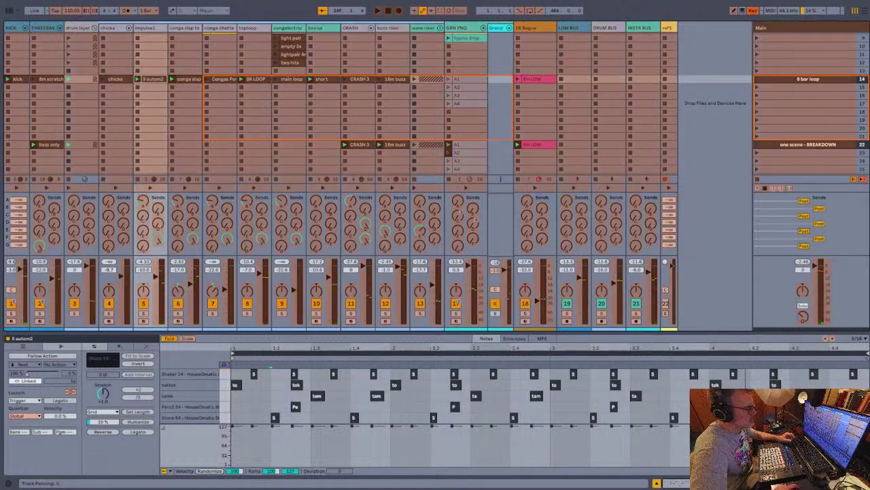
pyautogui.click(456, 303)
pyautogui.press('Delete')
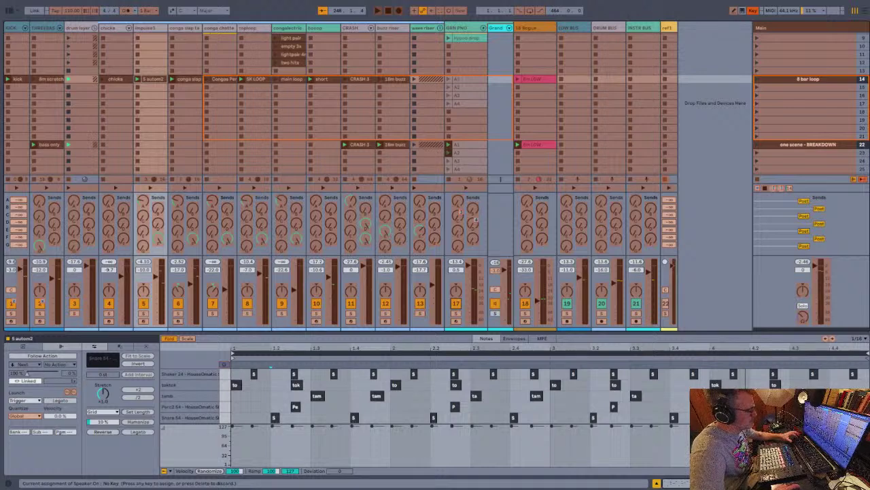
pyautogui.press('c')
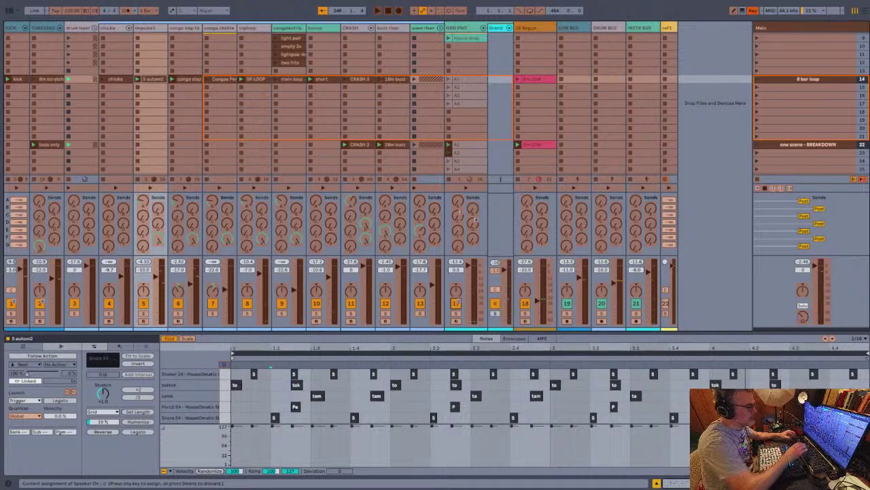
# Exit key mapping mode and stop all the launched clips
pyautogui.hotkey('ctrl', 'k')
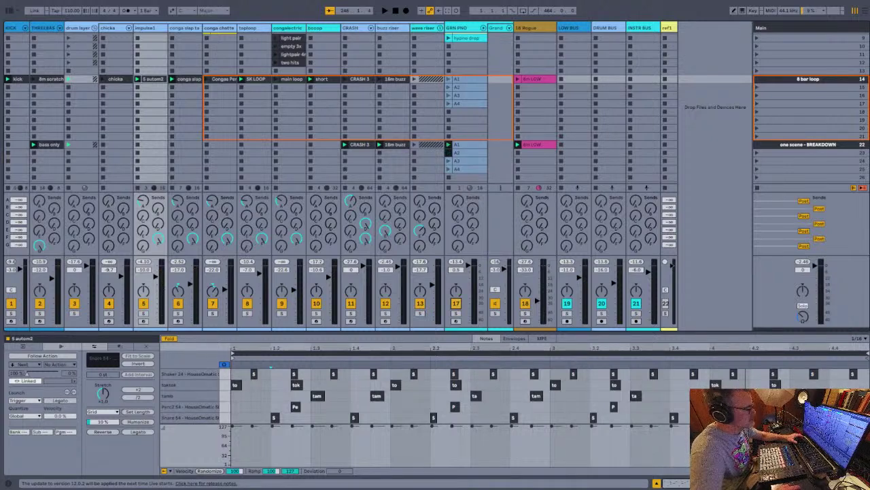
pyautogui.hotkey('ctrl', 'k')
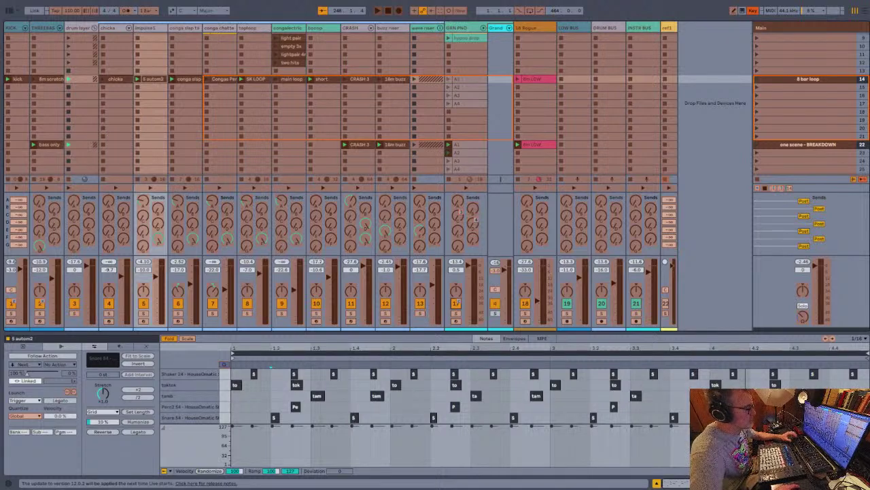
pyautogui.hotkey('ctrl', 'k')
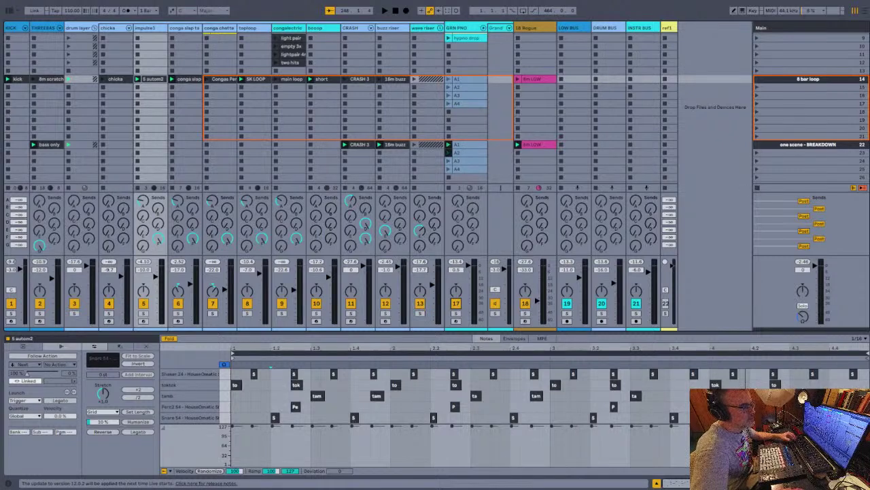
pyautogui.press('s')
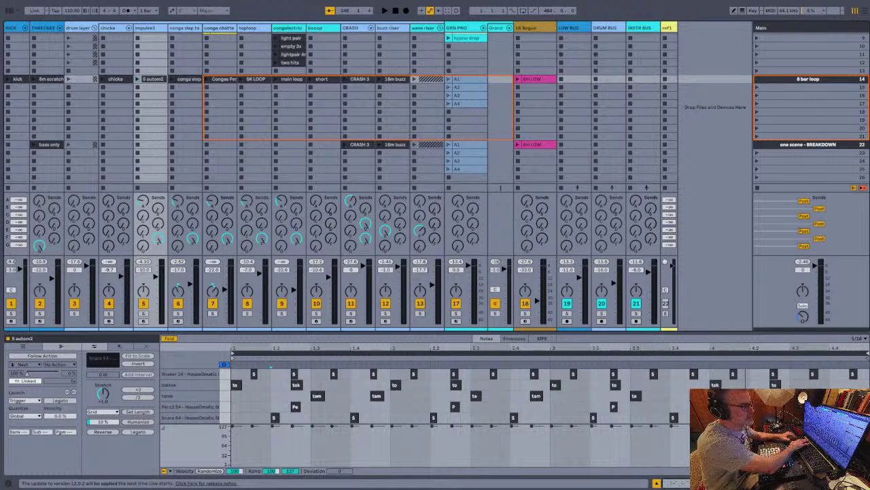
# Show the return tracks, inspect the effect chain on the D echo return, and hide the returns again
pyautogui.hotkey('ctrl', 'alt', 'r')
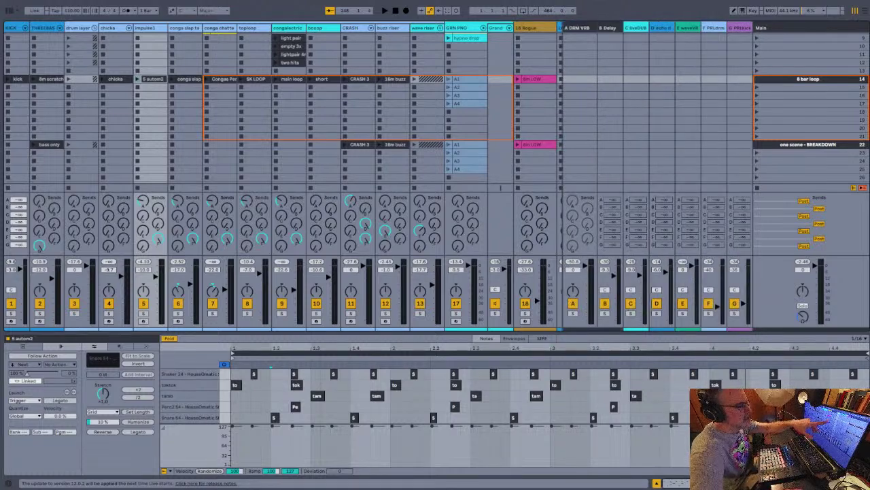
pyautogui.click(636, 28)
pyautogui.click(662, 28)
pyautogui.hotkey('shift', 'Tab')
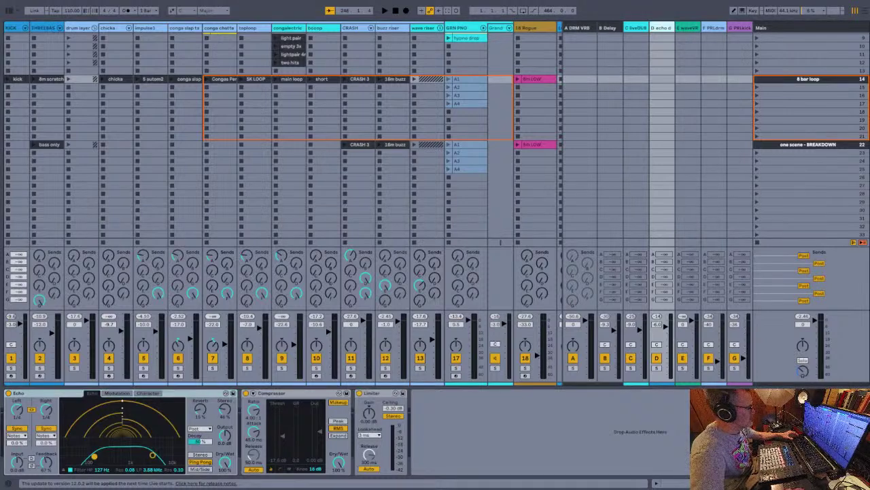
pyautogui.click(636, 28)
pyautogui.press('Right')
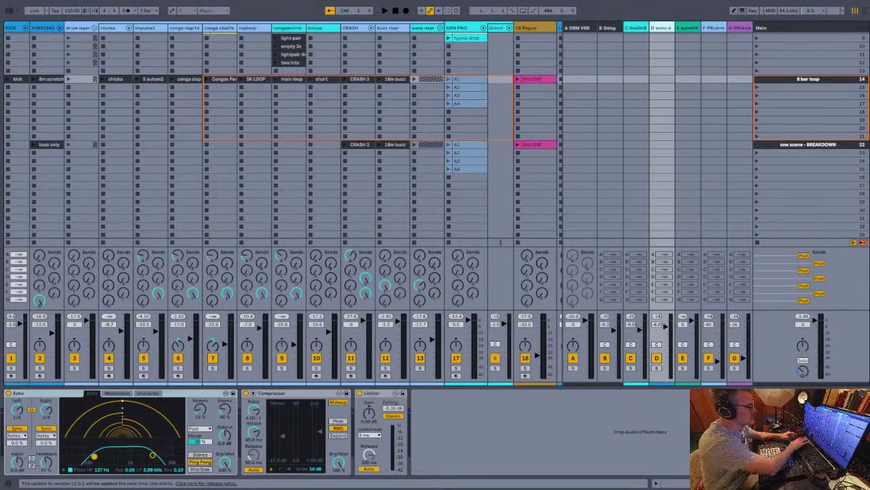
pyautogui.press('super+alt+r')
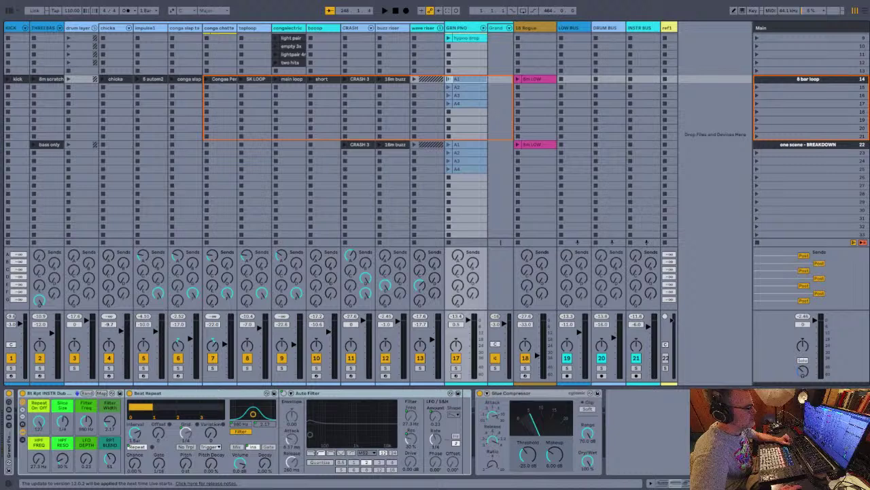
# Start playback and layer the 8 bar loop's kick, chicka, conga slap and 8m scratch clips over the GRN PNO part
pyautogui.press('space')
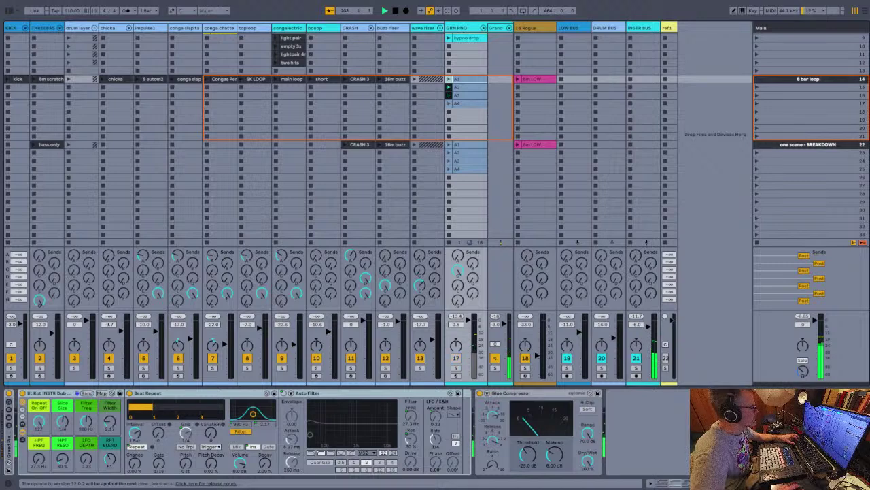
pyautogui.click(8, 79)
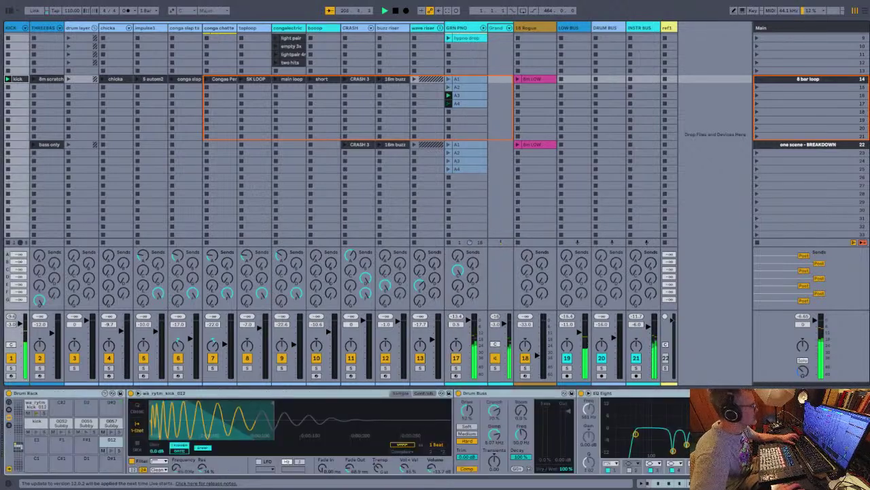
pyautogui.click(103, 79)
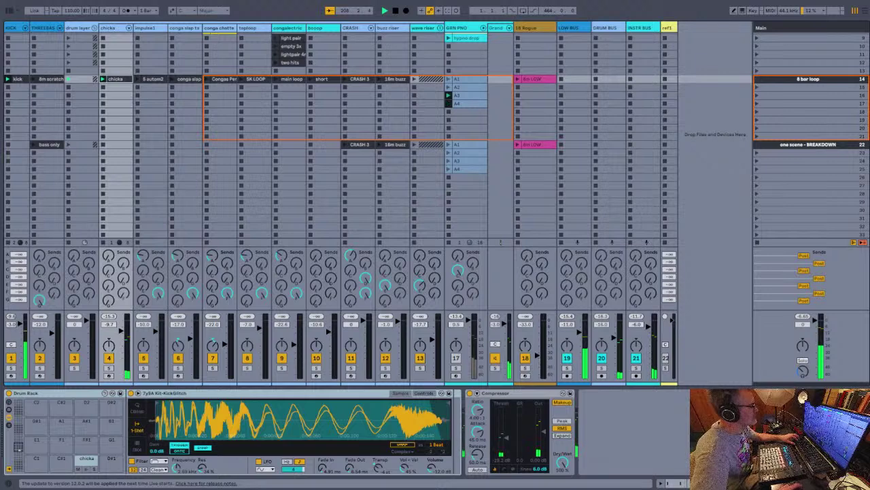
pyautogui.click(172, 79)
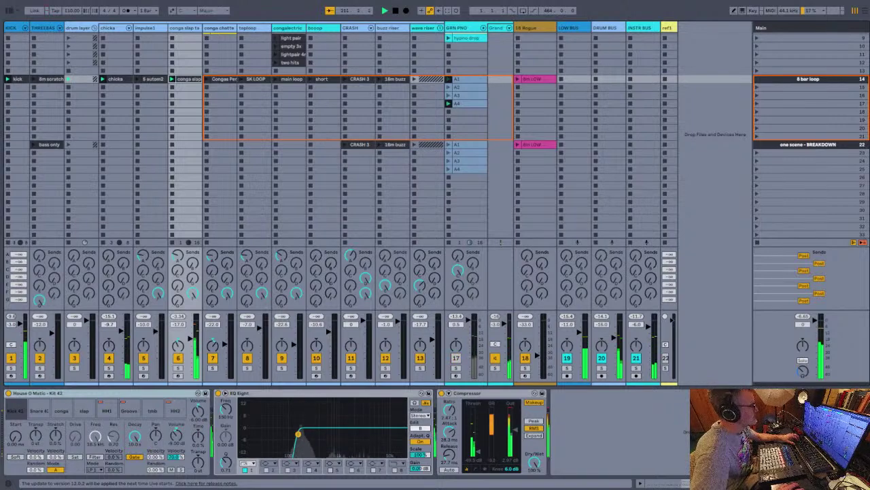
pyautogui.click(34, 79)
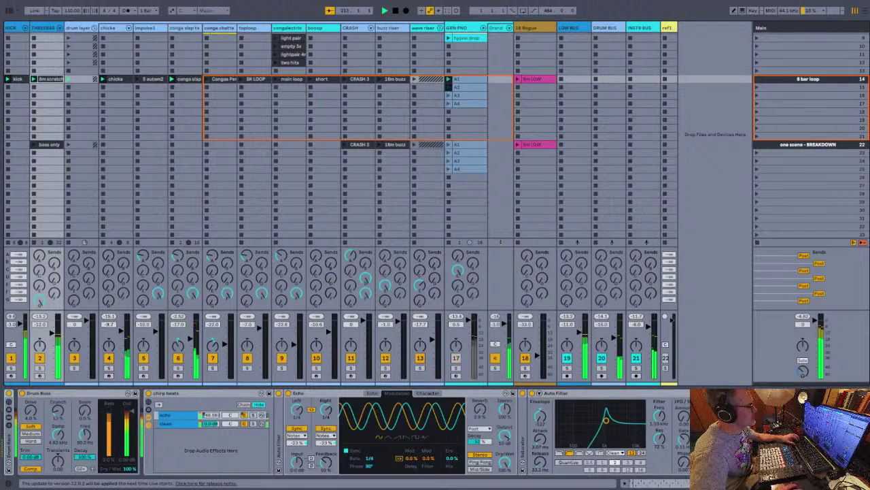
# Add the main loop, short, CRASH 3 and SK LOOP clips to the build-up and select the GRN PNO track
pyautogui.click(276, 78)
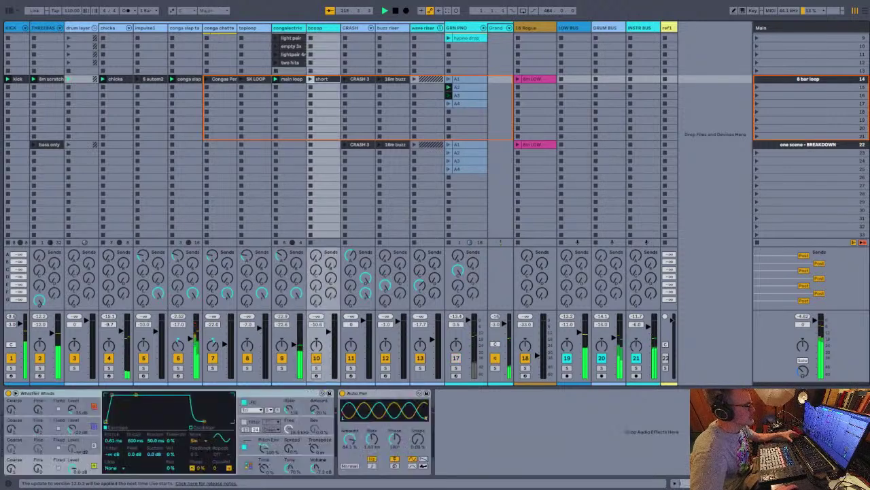
pyautogui.click(315, 28)
pyautogui.click(351, 28)
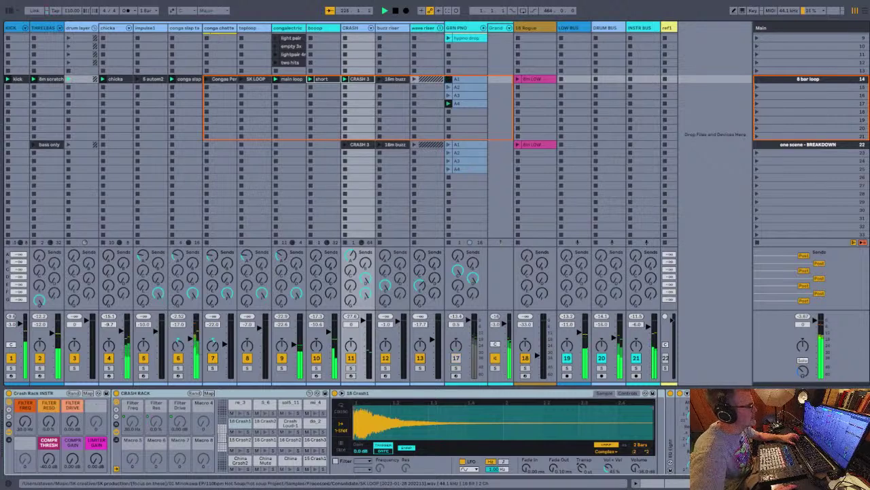
pyautogui.click(241, 80)
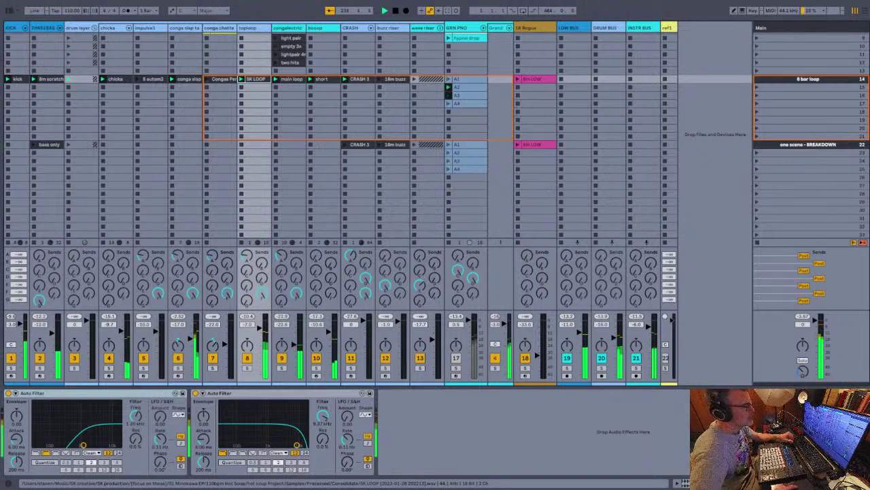
pyautogui.click(458, 28)
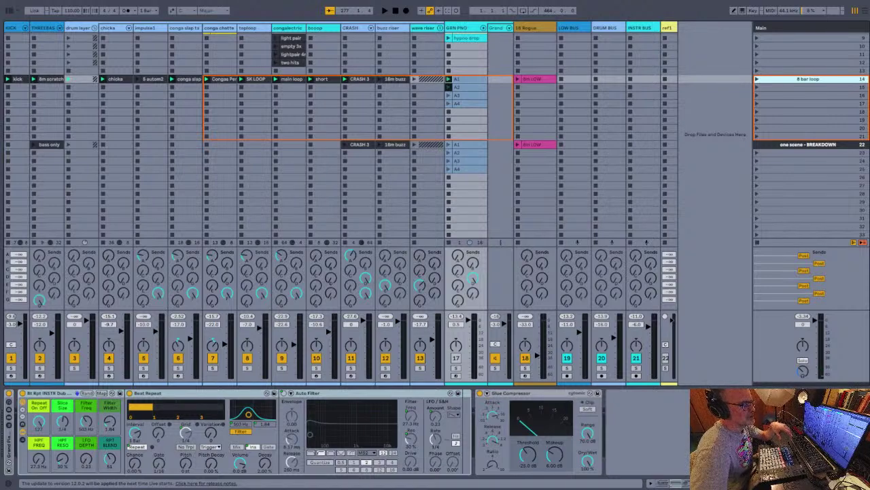
# Compare the 8 bar loop and one scene - BREAKDOWN scenes, highlighting the breakdown's empty slots from chicka to booop
pyautogui.click(808, 145)
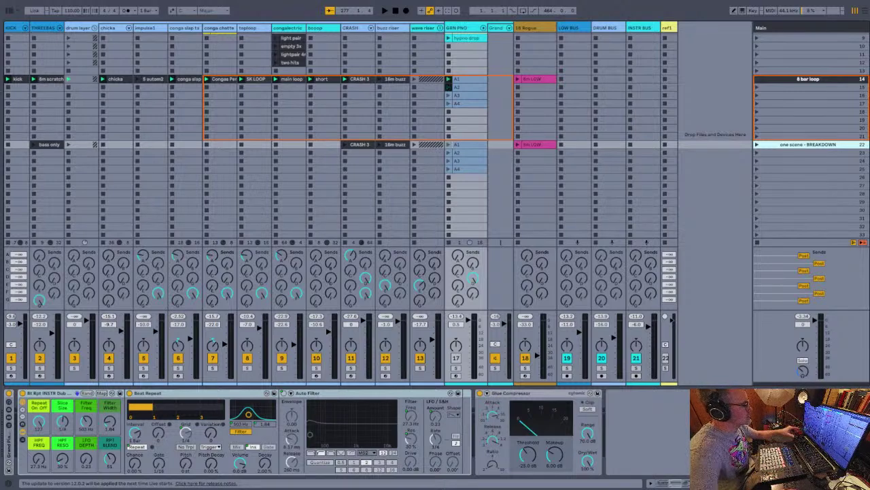
pyautogui.click(324, 144)
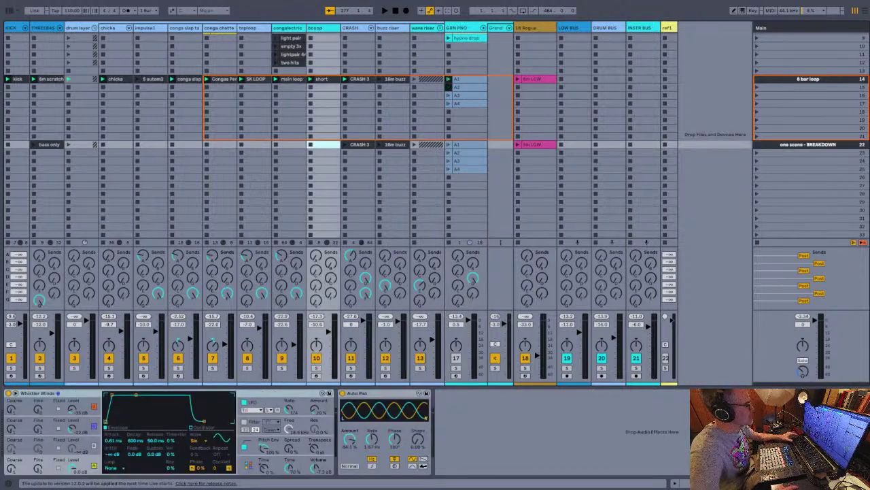
pyautogui.keyDown('shift'); pyautogui.click(117, 144); pyautogui.keyUp('shift')
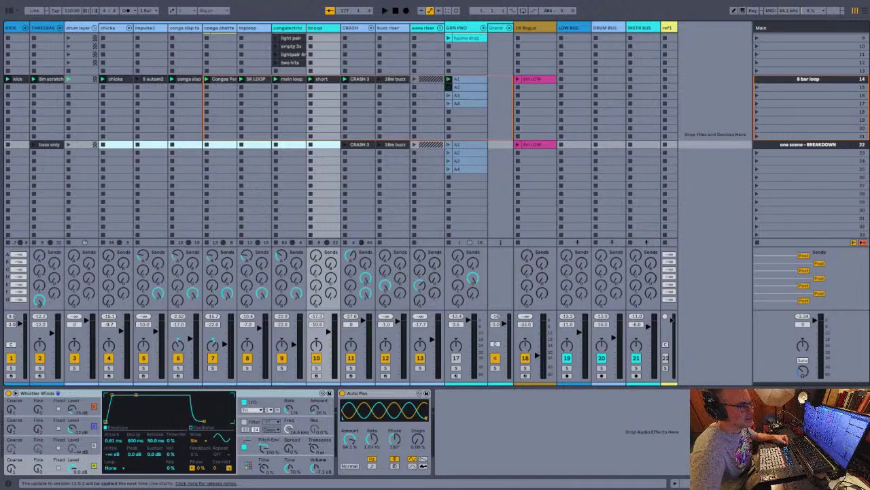
pyautogui.click(810, 79)
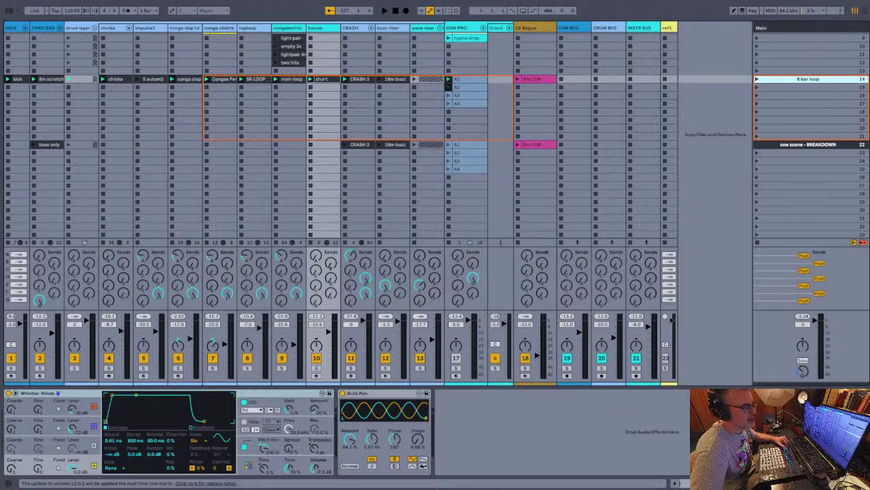
pyautogui.click(809, 145)
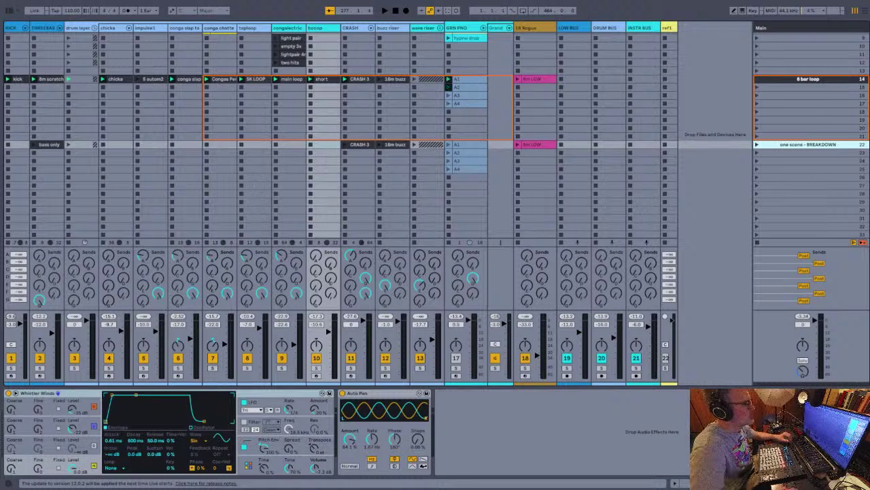
# In the Arrangement View, highlight consecutive song sections over bars 1 to 33, 33 to 49, and 49 to 81
pyautogui.press('Tab')
pyautogui.click(378, 170)
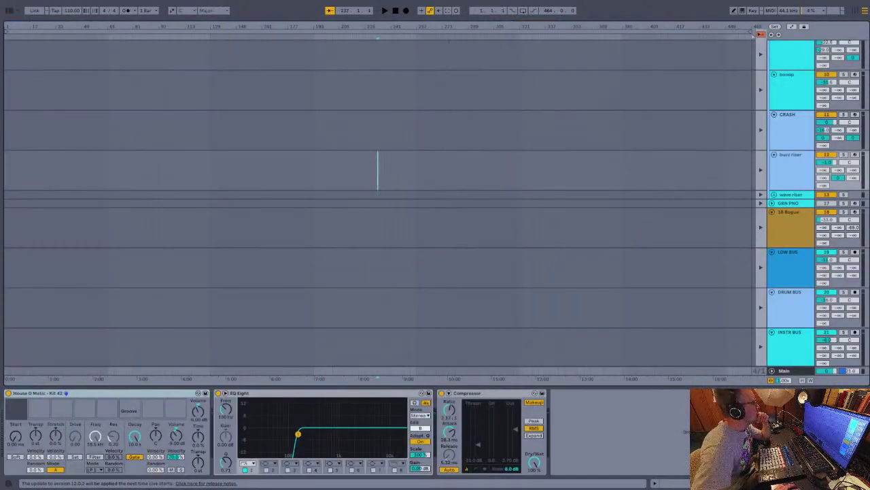
pyautogui.moveTo(55, 54); pyautogui.dragTo(5, 55)
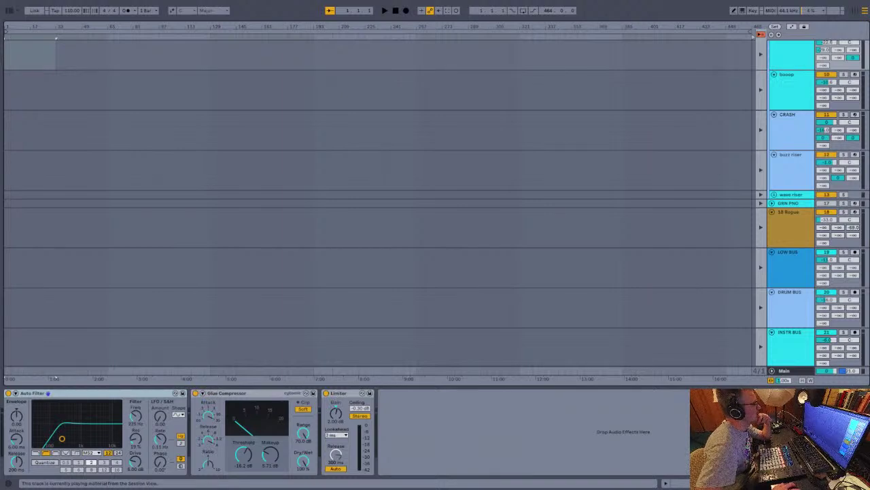
pyautogui.moveTo(56, 38); pyautogui.dragTo(82, 38)
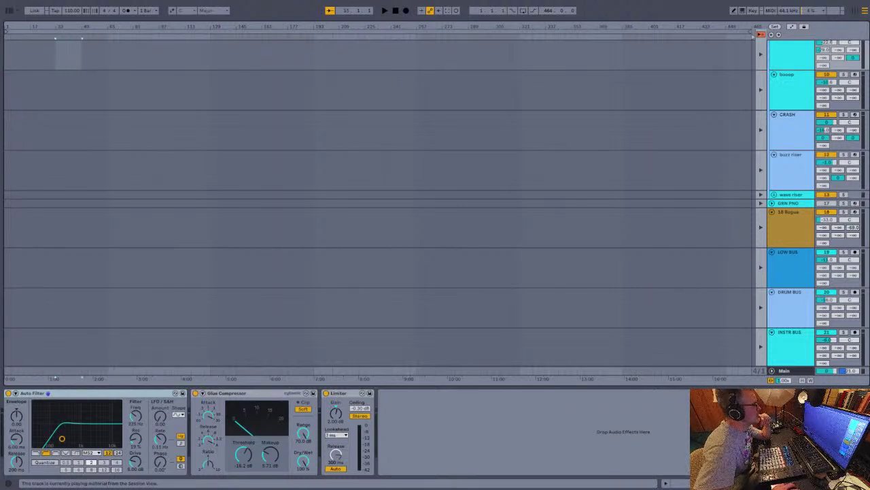
pyautogui.click(87, 88)
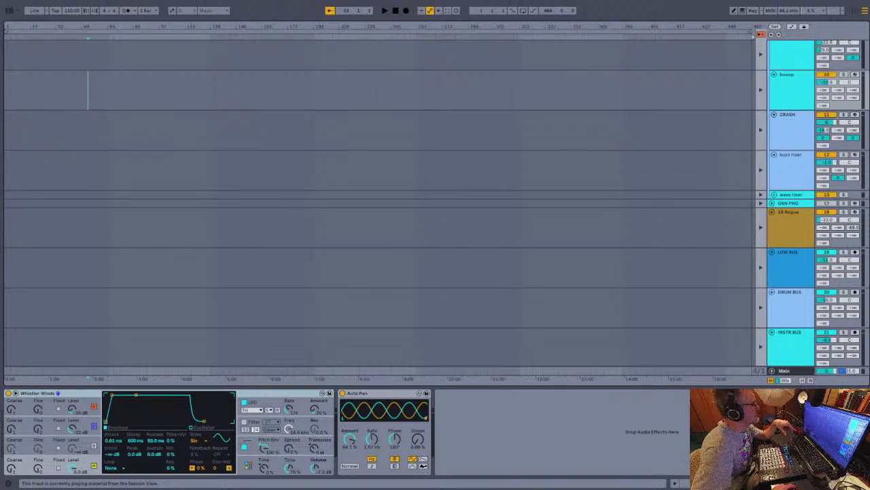
pyautogui.moveTo(87, 88); pyautogui.dragTo(133, 88)
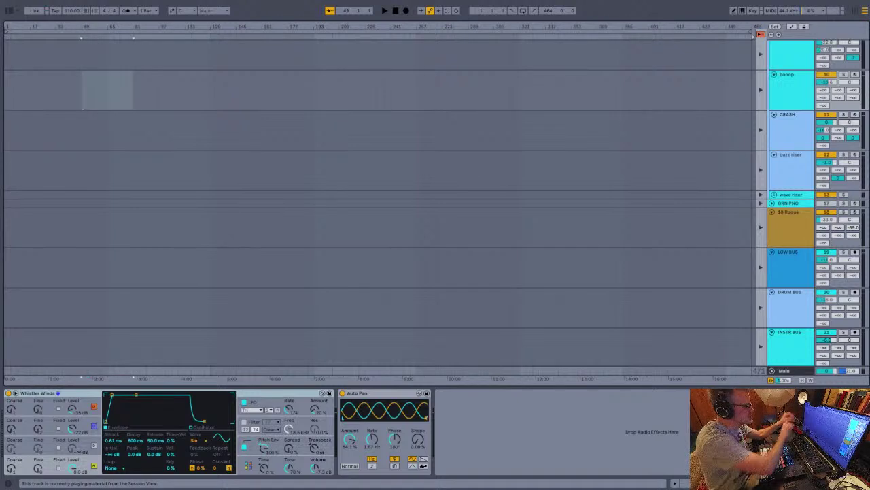
# Select the full timeline of the buzz riser track and extend the start back to bar 1
pyautogui.click(114, 170)
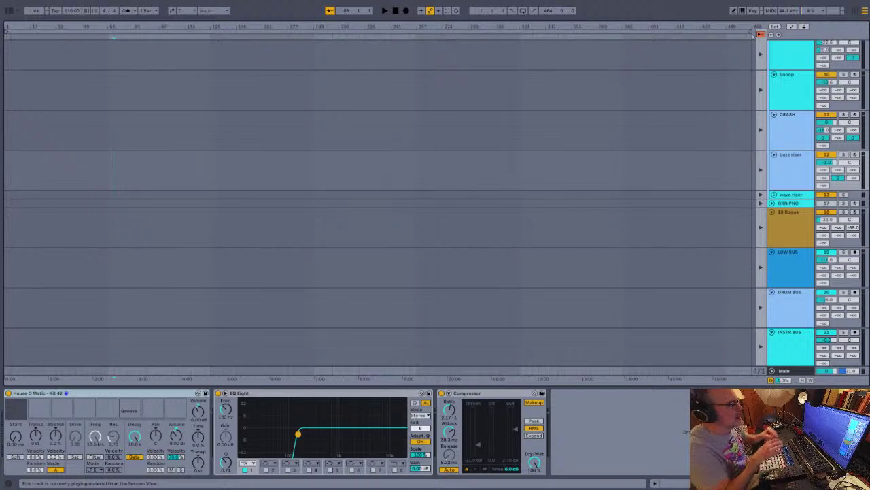
pyautogui.hotkey('ctrl', 'a')
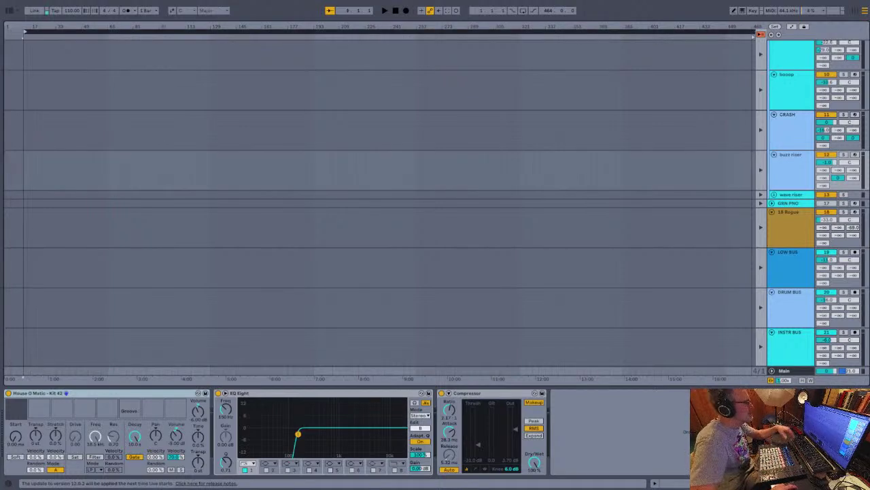
pyautogui.moveTo(24, 32); pyautogui.dragTo(5, 32)
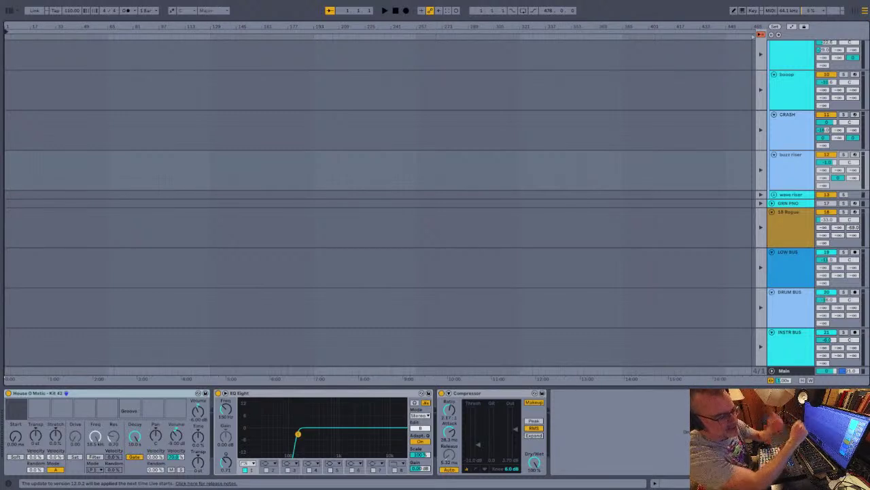
# Arm arrangement recording from the Session View and move the bass only clip down one slot into scene 23
pyautogui.press('Tab')
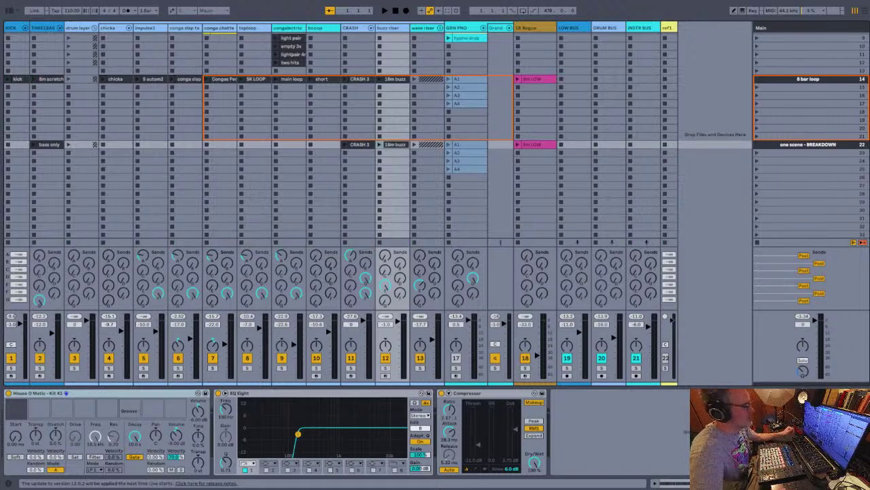
pyautogui.press('Tab')
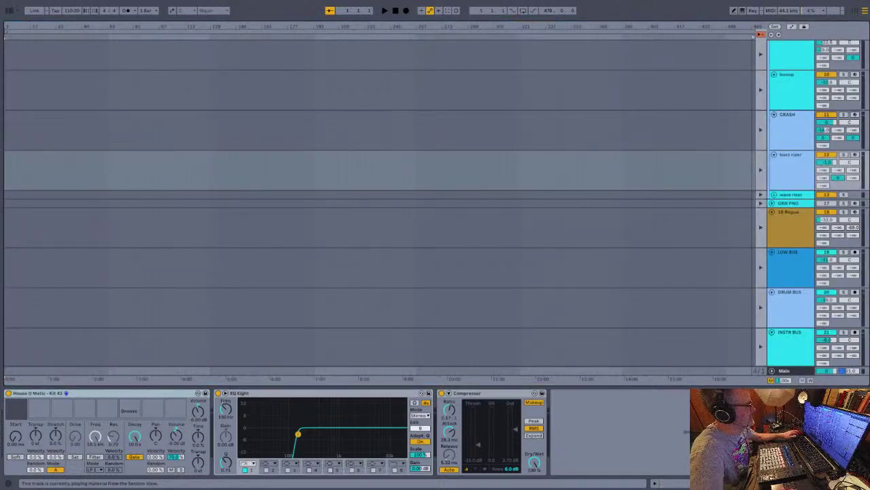
pyautogui.press('Tab')
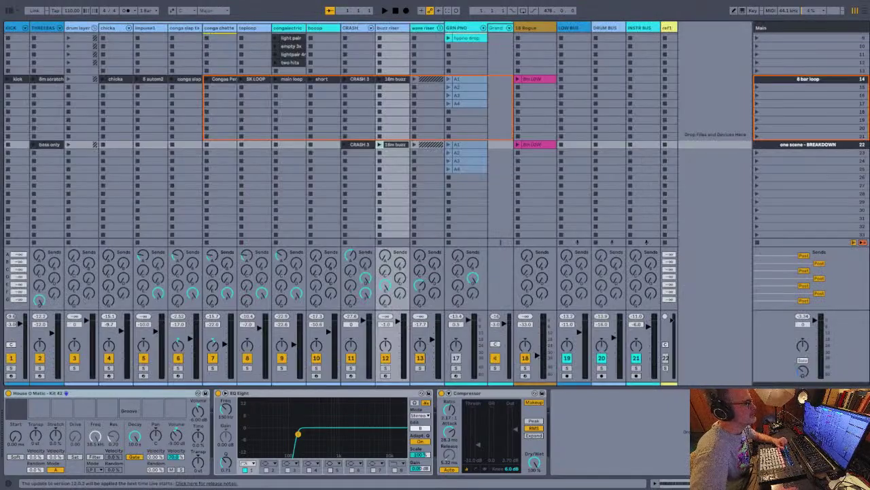
pyautogui.press('F9')
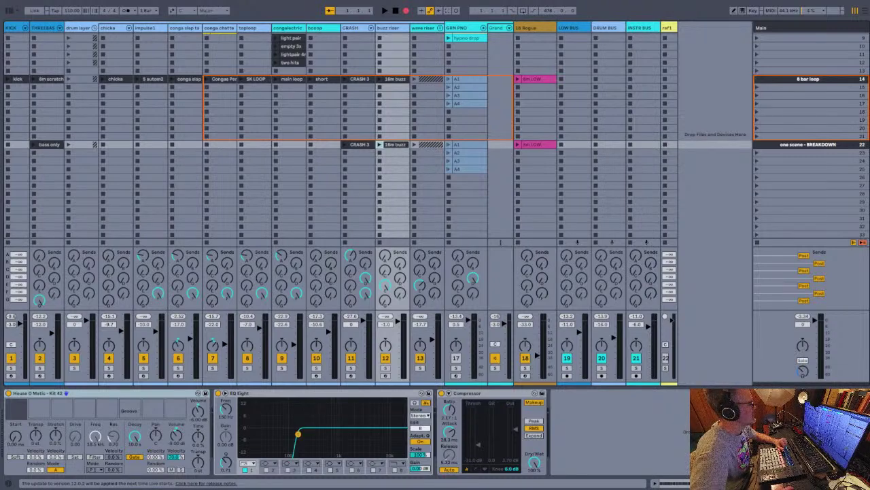
pyautogui.moveTo(49, 144); pyautogui.dragTo(49, 153)
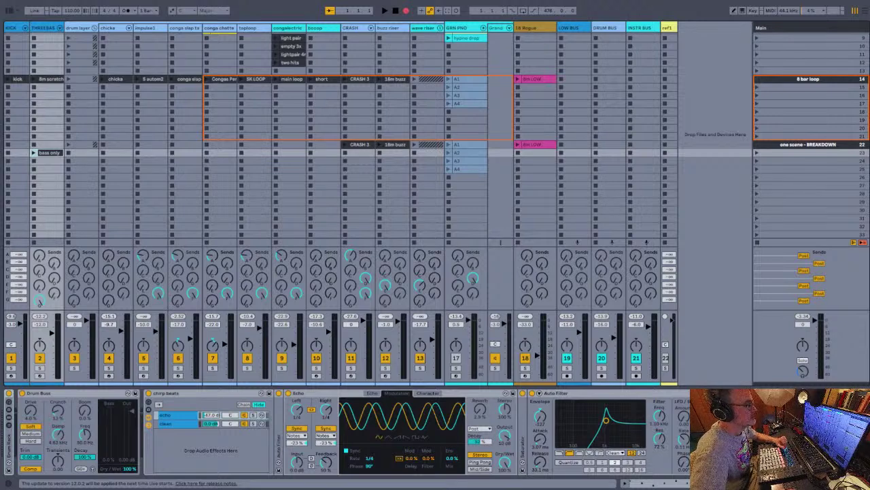
# Rearm arrangement recording and select the one scene - BREAKDOWN scene
pyautogui.press('F9')
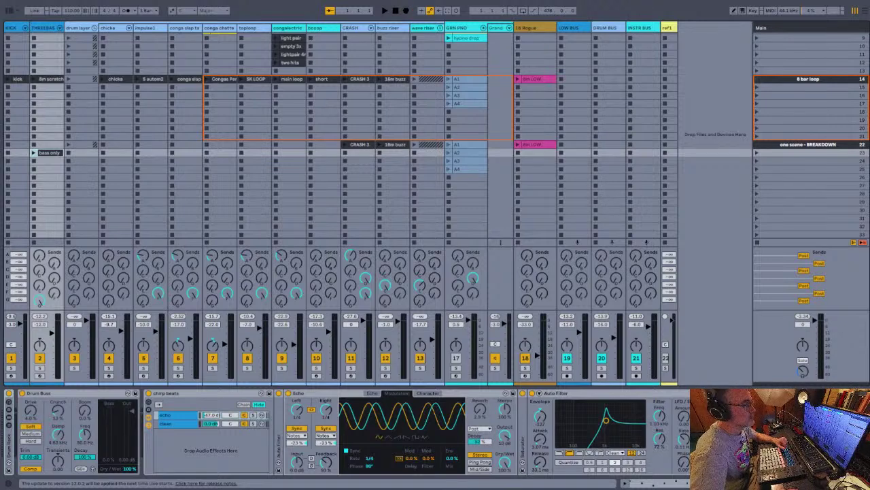
pyautogui.press('F9')
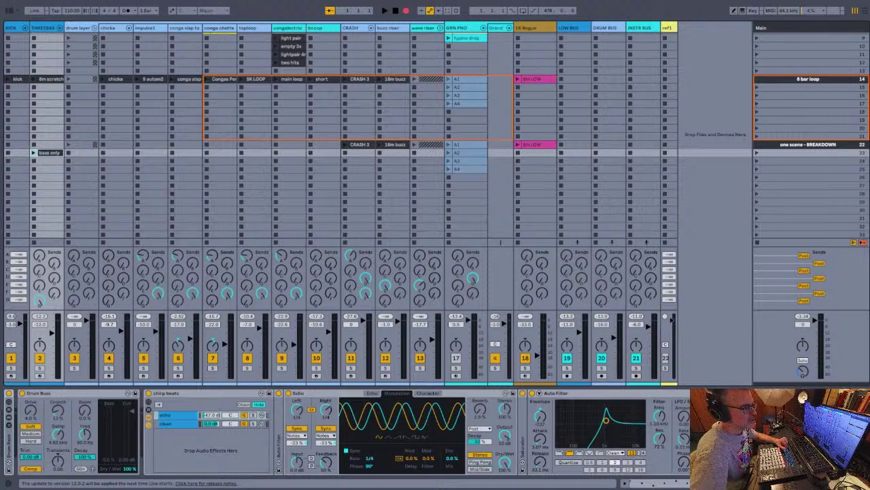
pyautogui.press('Up')
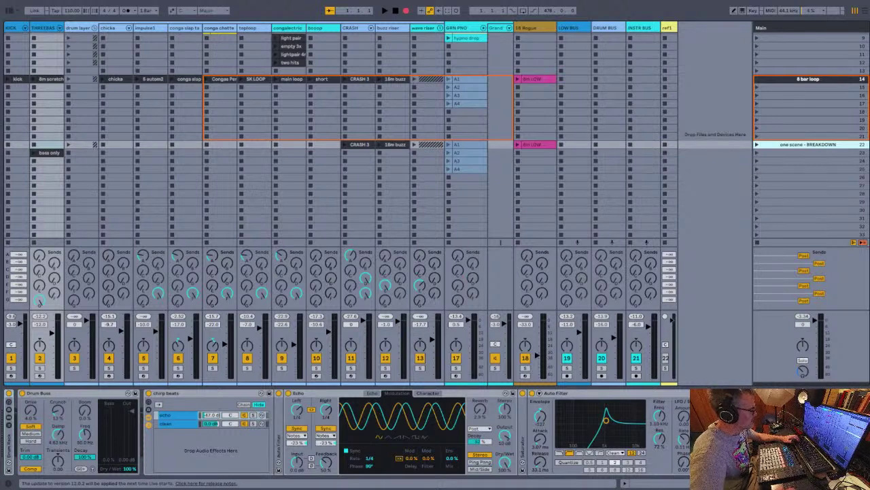
# Reactivate the GRN PNO track and test its A1 clip in the breakdown scene with arrangement recording off
pyautogui.click(456, 359)
pyautogui.click(457, 359)
pyautogui.click(456, 359)
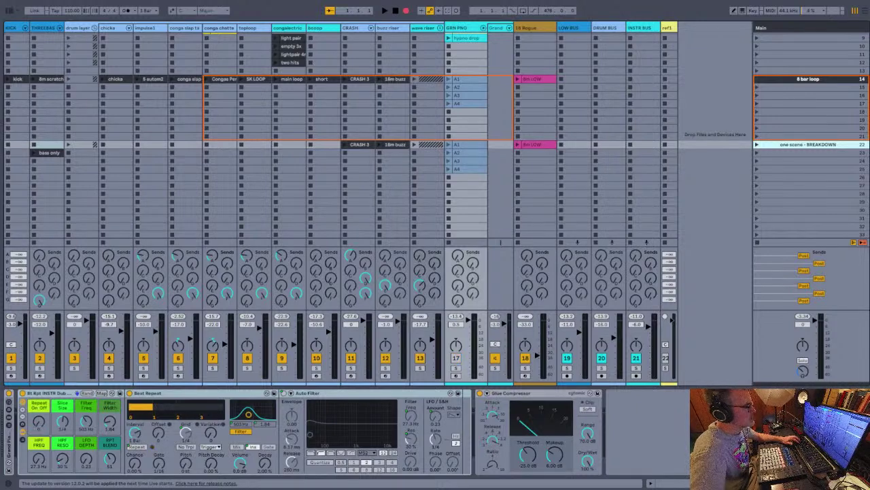
pyautogui.press('F9')
pyautogui.click(448, 144)
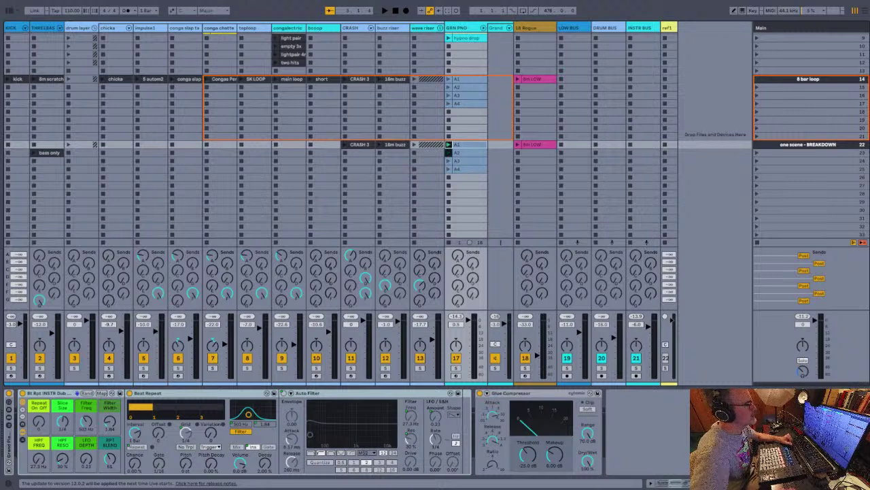
# Start recording the performance into the Arrangement from bar 1 by launching the one scene - BREAKDOWN scene
pyautogui.press('Tab')
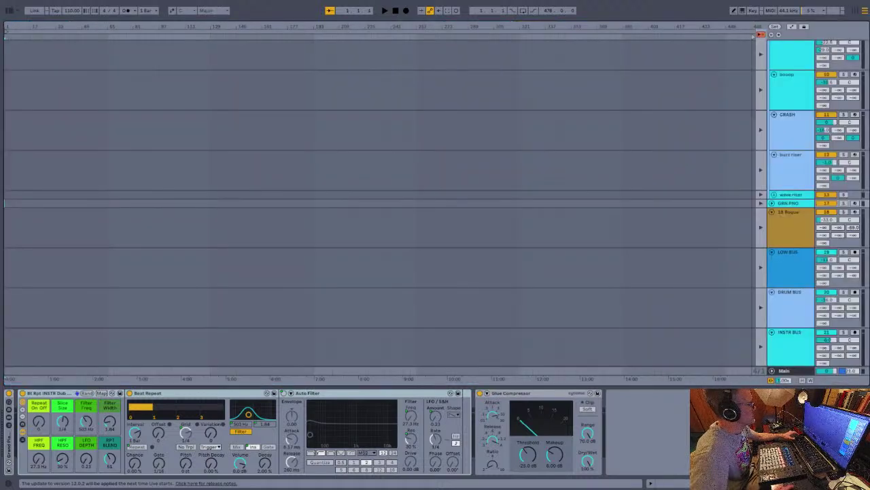
pyautogui.click(6, 54)
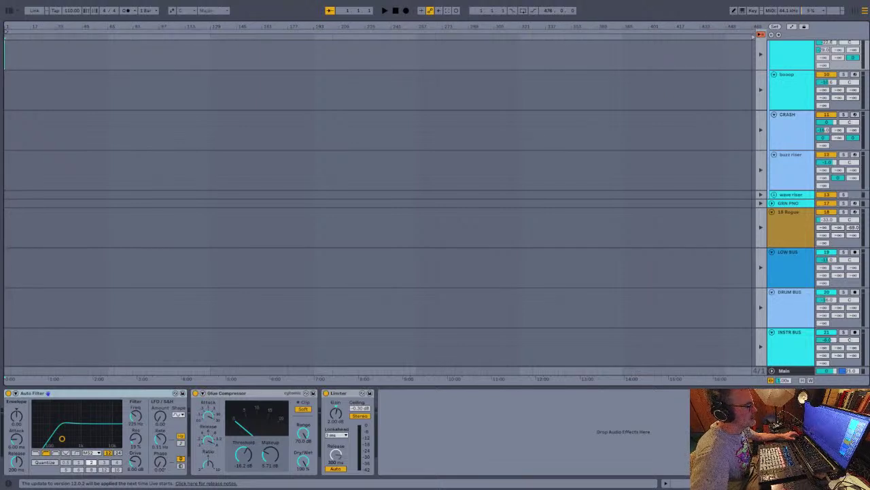
pyautogui.press('Tab')
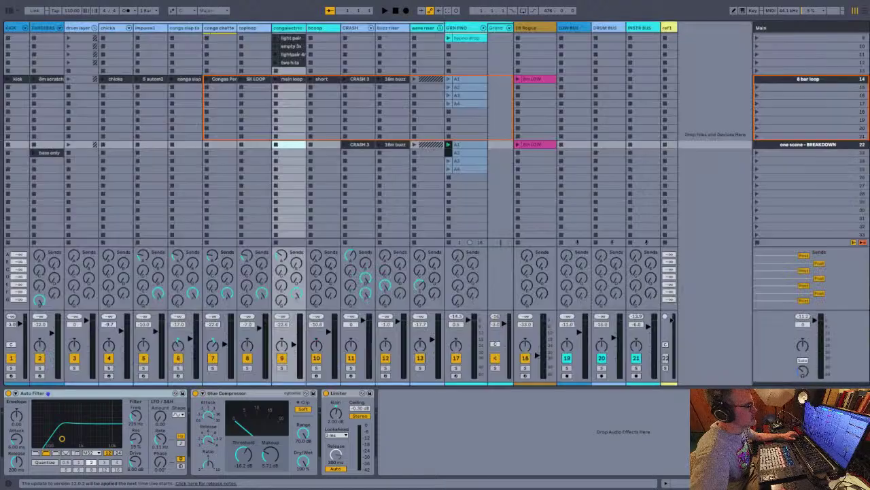
pyautogui.press('F9')
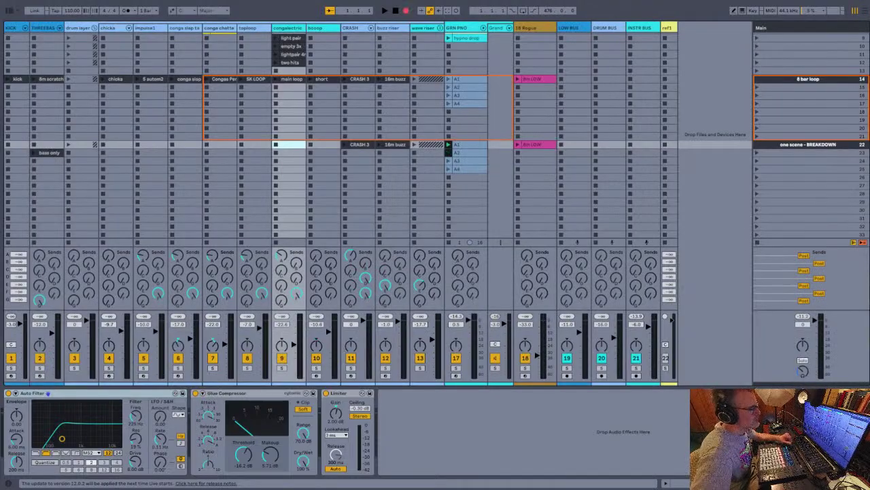
pyautogui.click(757, 145)
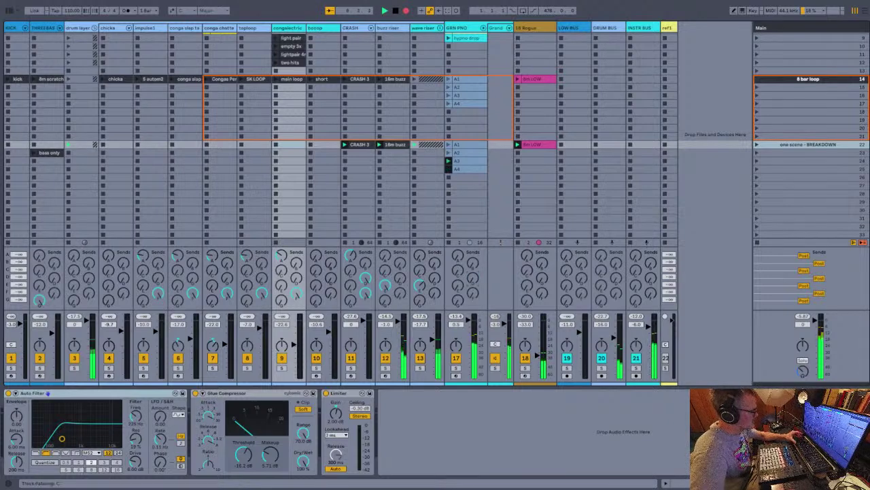
# Layer the conga slap, bass only, Congas Per and 5 autom2 clips over the recording breakdown, keeping the GRN PNO devices at hand
pyautogui.click(458, 28)
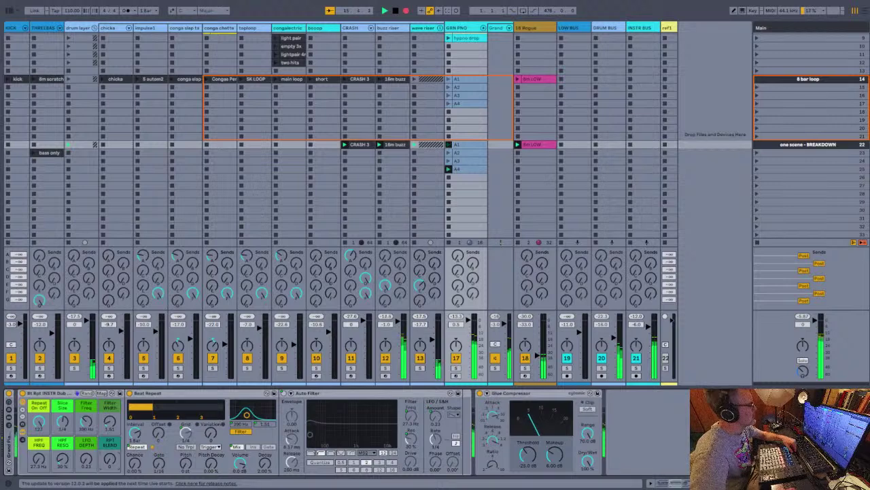
pyautogui.click(172, 79)
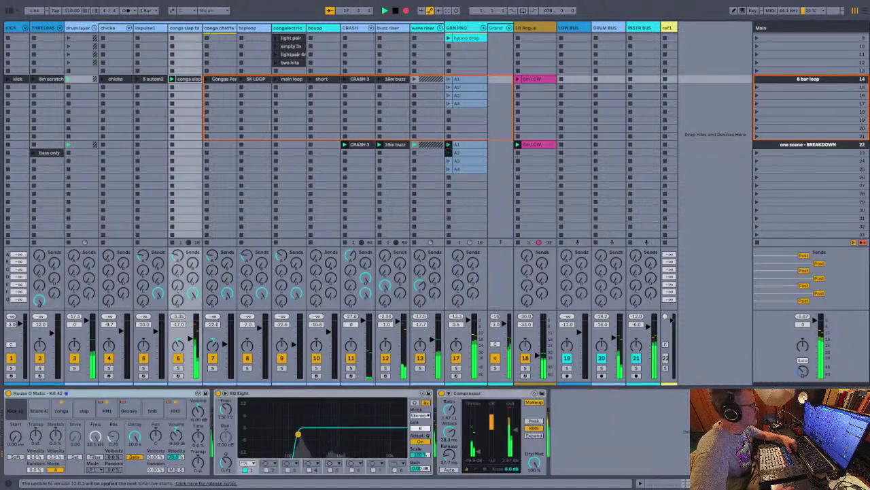
pyautogui.click(33, 153)
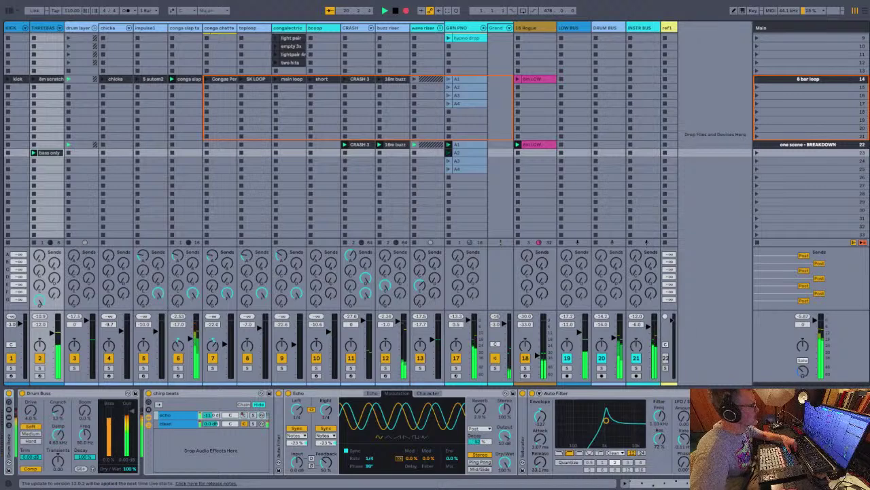
pyautogui.click(206, 78)
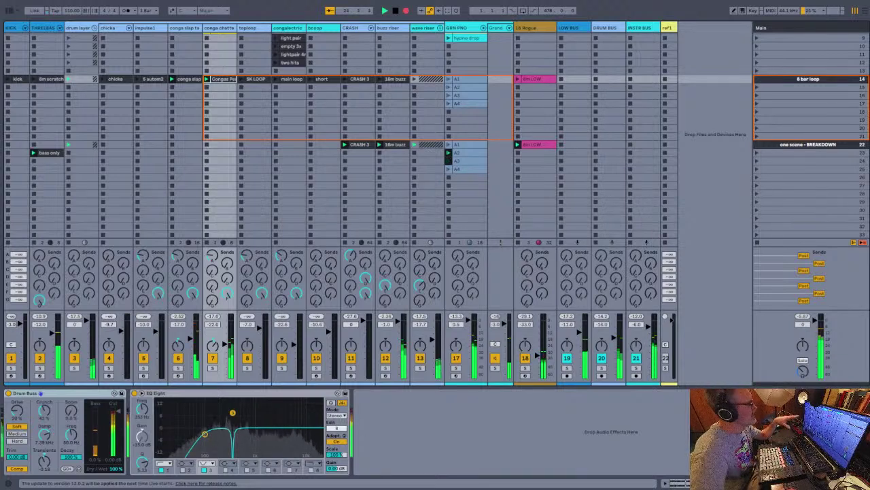
pyautogui.click(138, 79)
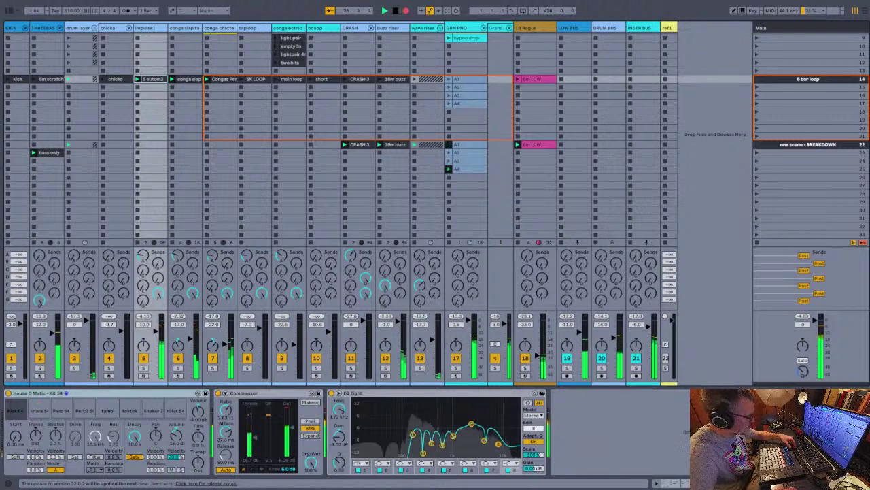
pyautogui.click(458, 28)
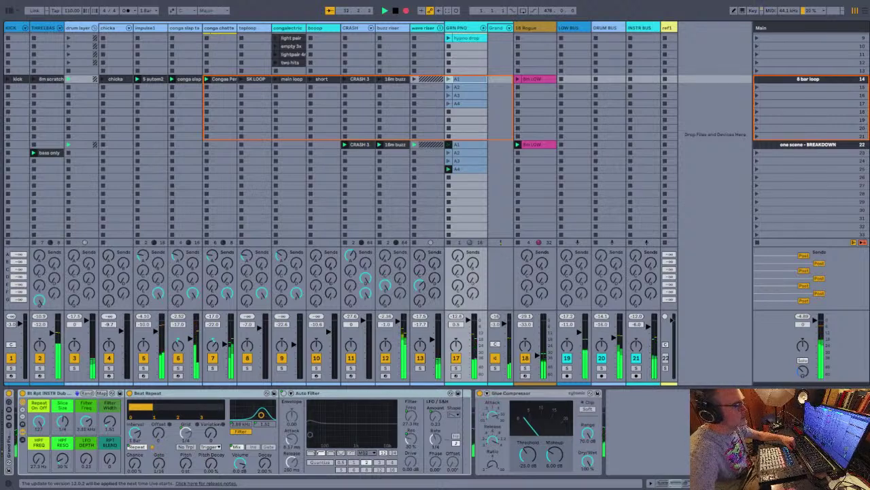
# Launch the 8 bar loop scene and raise the GRN PNO track's send to the D-echo doubler return
pyautogui.click(758, 79)
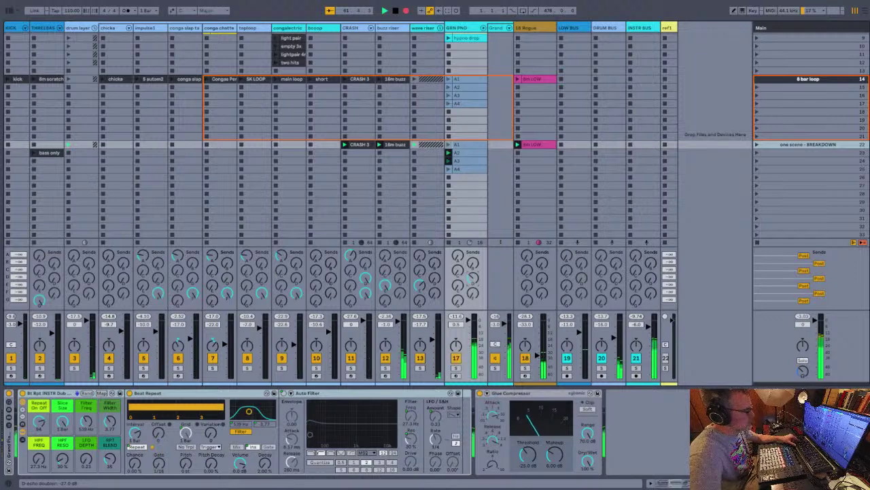
pyautogui.moveTo(472, 277); pyautogui.dragTo(473, 270)
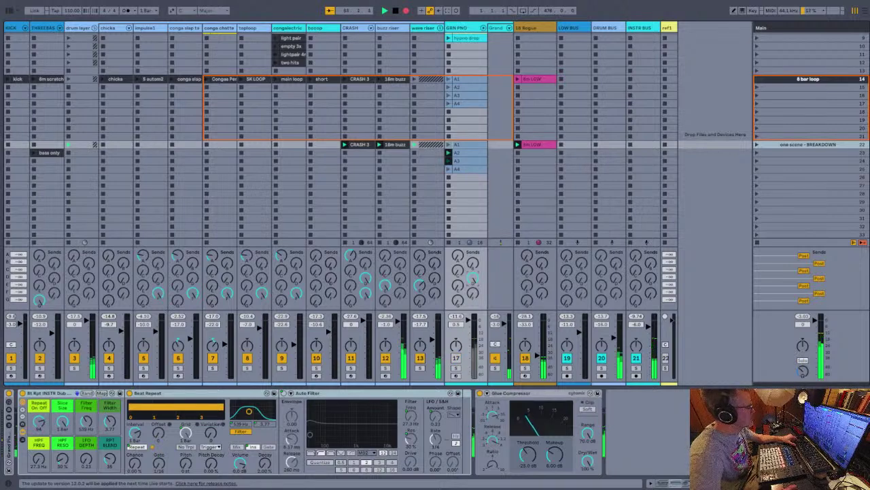
# Bring in the bass only and kick clips and switch the muted GRN PNO track back on
pyautogui.click(33, 153)
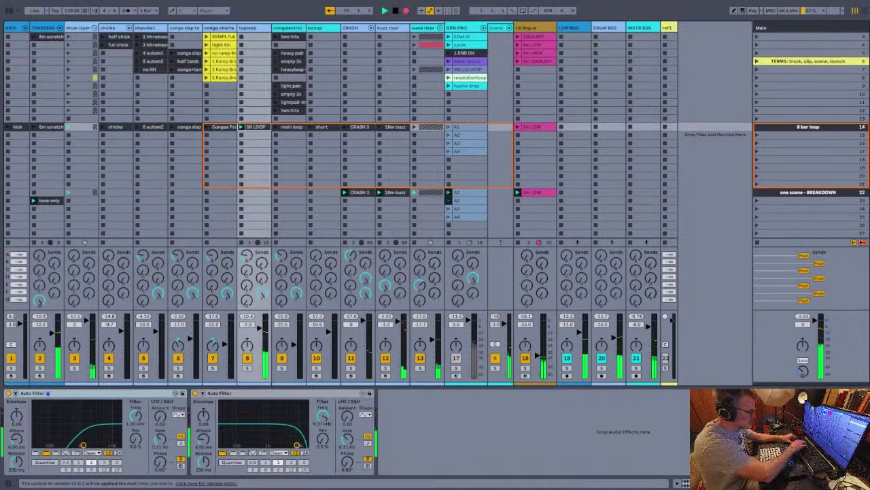
pyautogui.click(456, 357)
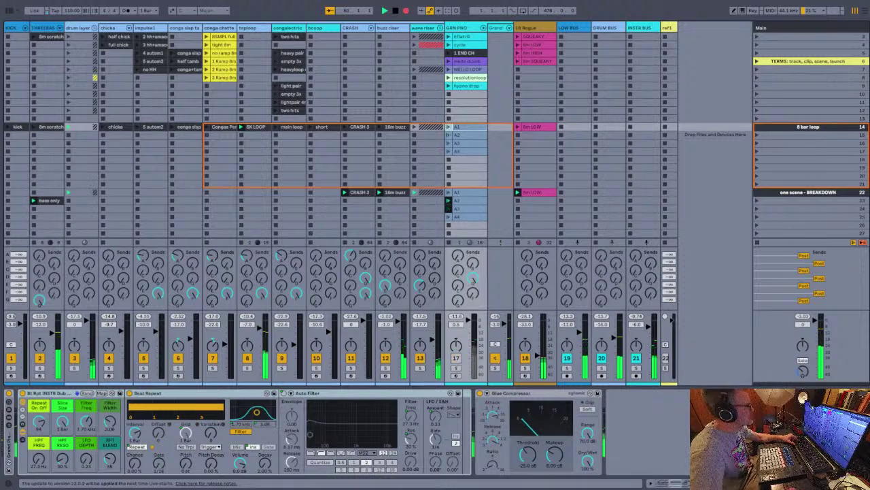
pyautogui.click(17, 126)
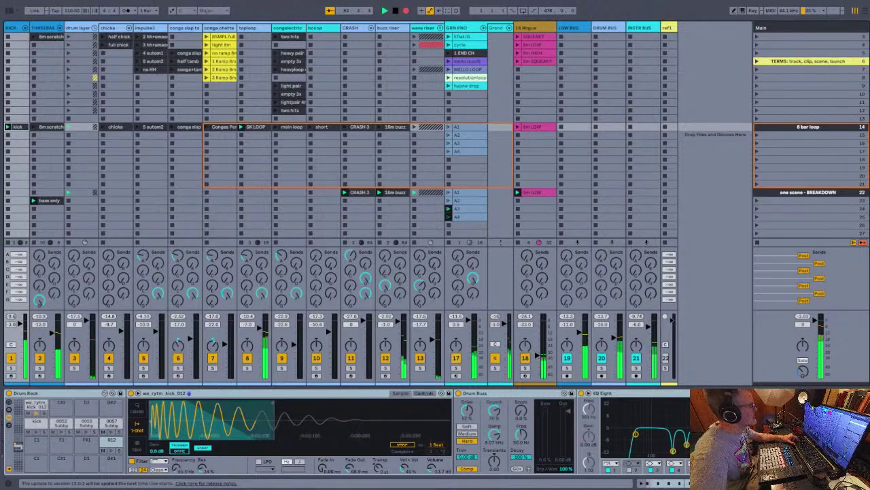
# Launch the 1 hh clip on impulse1, show its notes, and move on to the 2 hh+smacc clip below it
pyautogui.scroll(1, 377, 136)
pyautogui.scroll(2, 378, 136)
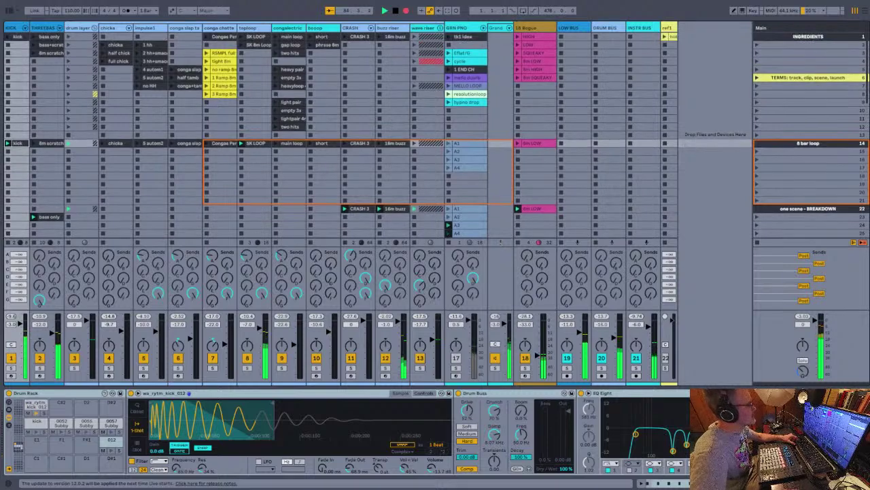
pyautogui.click(138, 45)
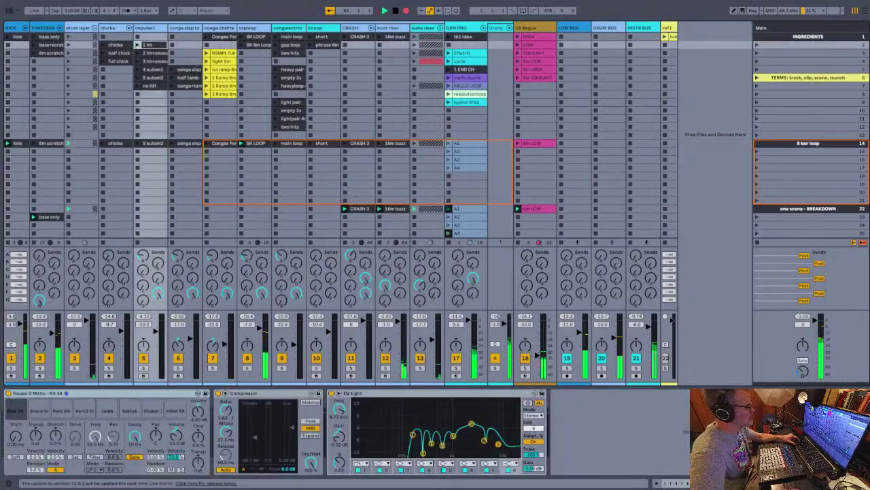
pyautogui.hotkey('shift', 'Tab')
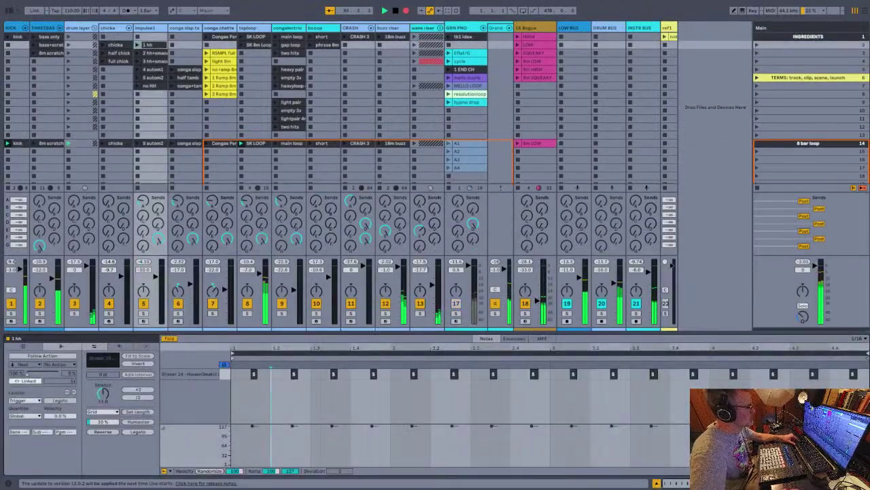
pyautogui.press('Down')
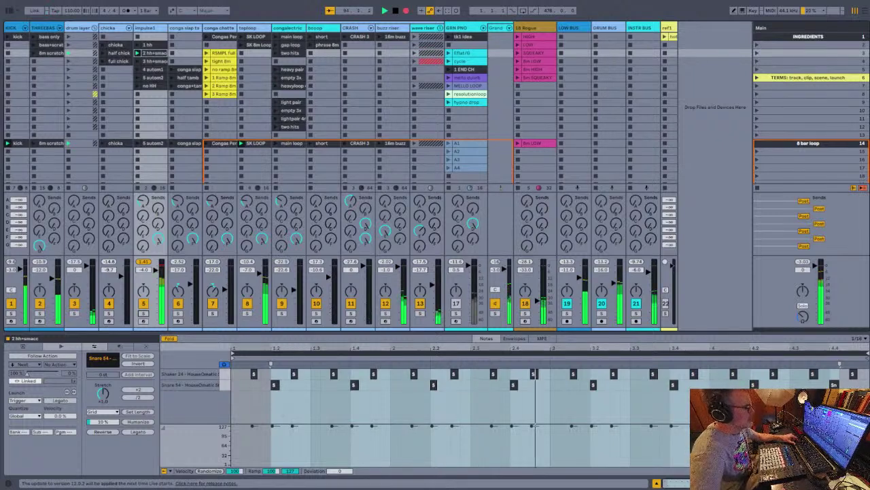
# Add the short and main loop clips from the 8 bar loop scene, checking the recorded clips in the Arrangement View in between
pyautogui.scroll(-1, 377, 109)
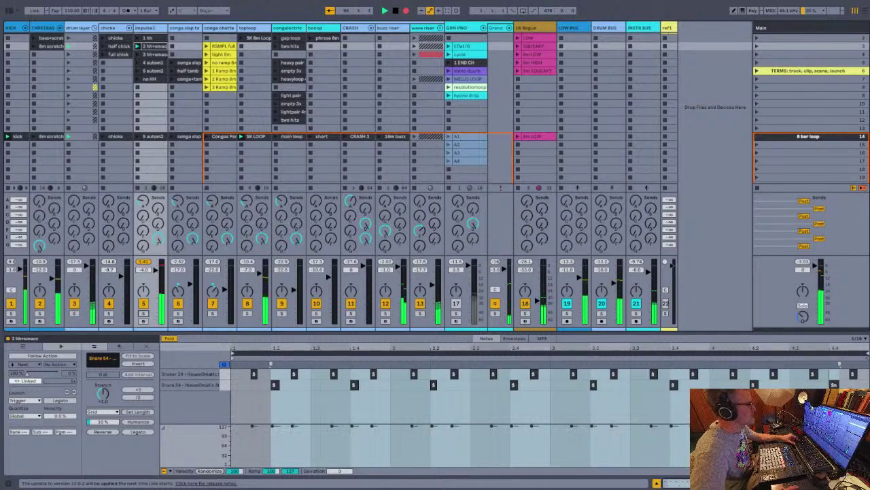
pyautogui.click(310, 136)
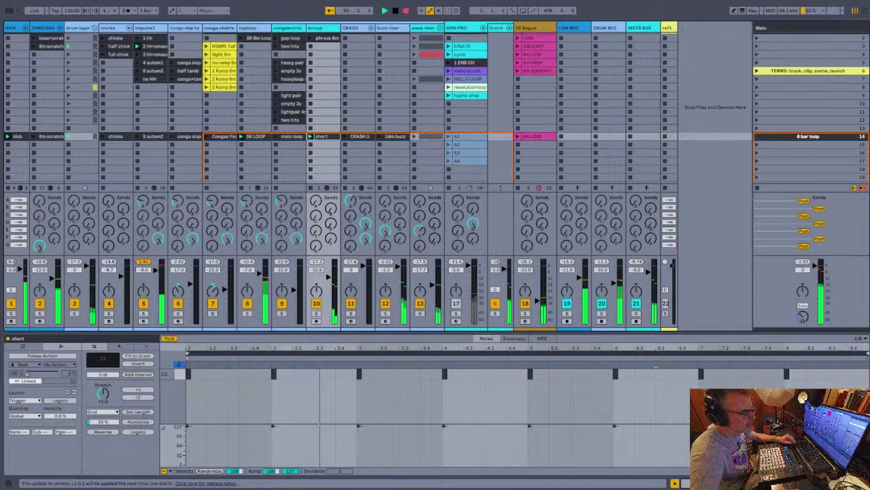
pyautogui.press('Tab')
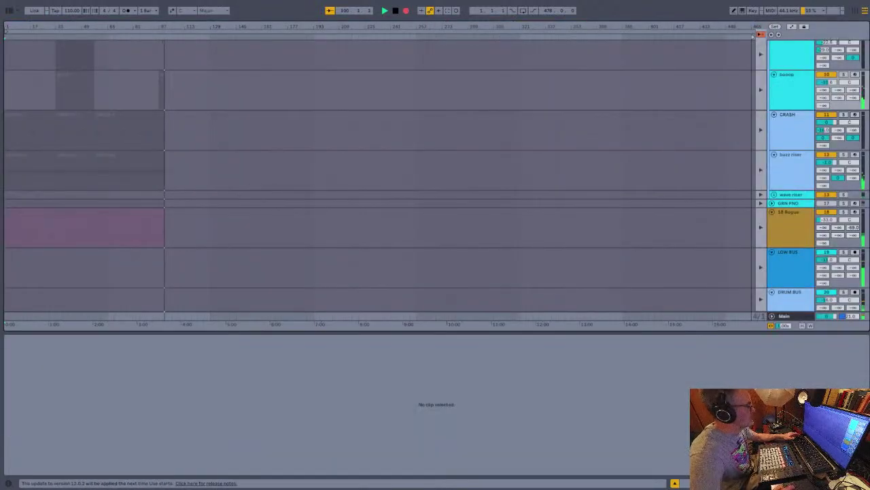
pyautogui.press('Tab')
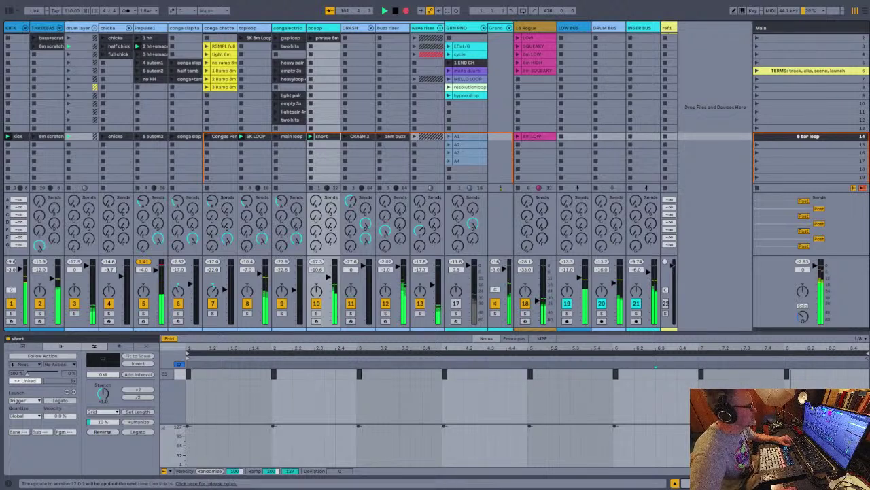
pyautogui.press('Left')
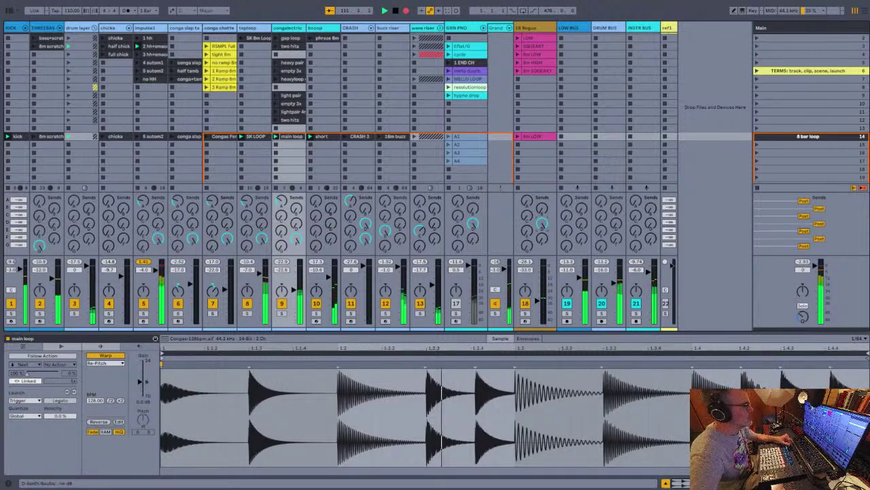
# Launch the GRN PNO C1 clip in the +sn + kick section and the kick clip in the 8 bar loop scene
pyautogui.scroll(-5, 340, 107)
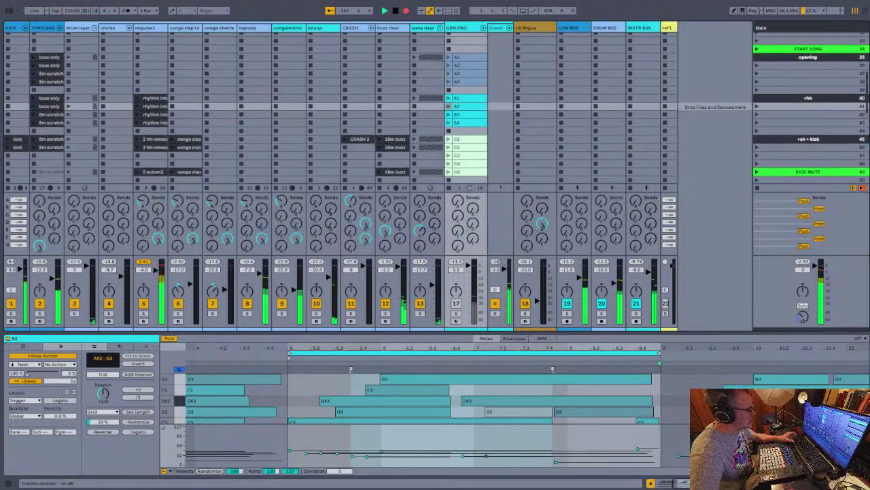
pyautogui.hotkey('shift', 'Tab')
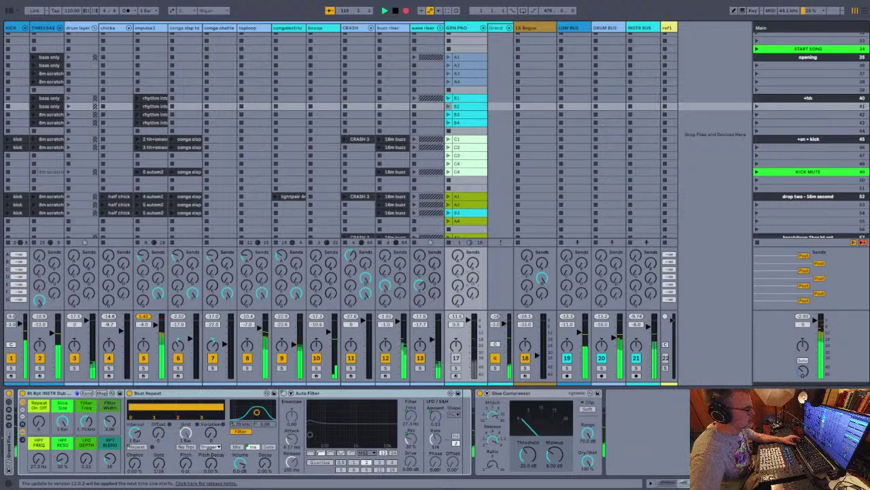
pyautogui.click(448, 140)
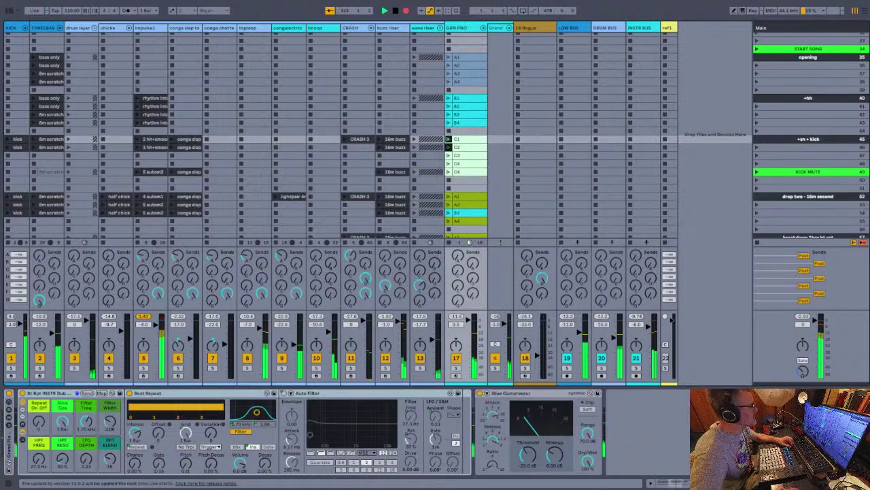
pyautogui.scroll(8, 436, 136)
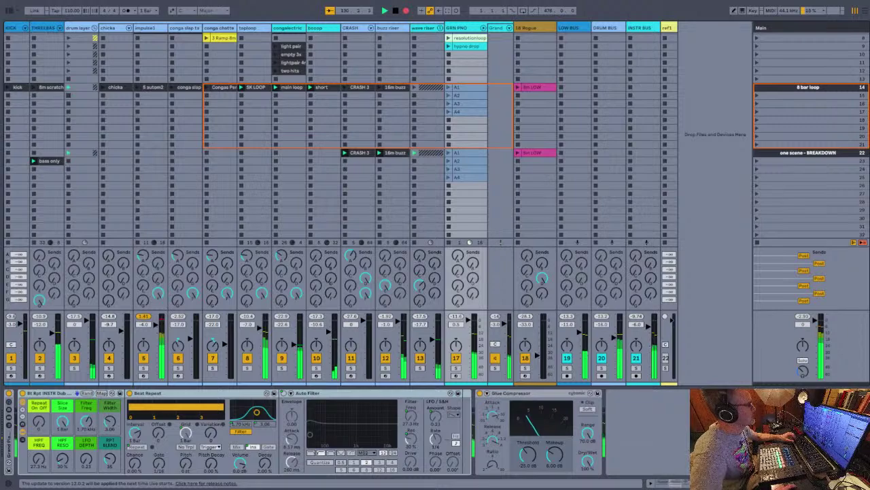
pyautogui.click(8, 87)
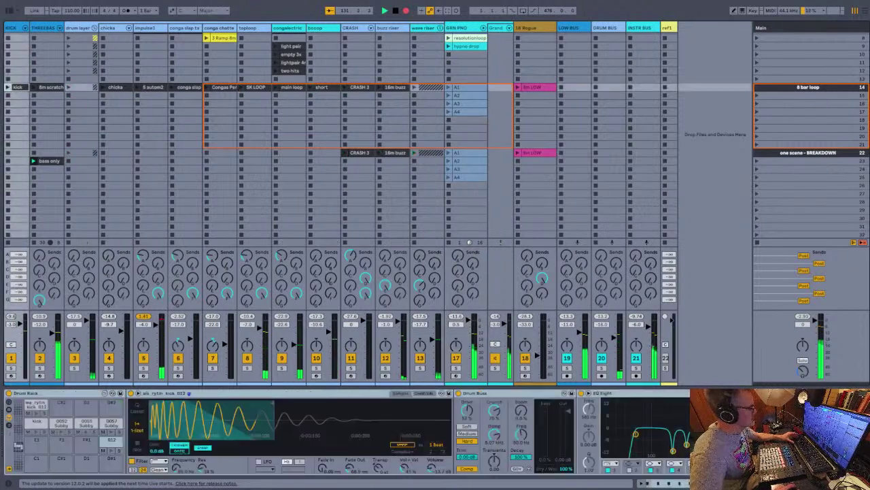
# Launch the 8m scratch bass, chicka and kick clips in the 8 bar loop scene
pyautogui.click(34, 87)
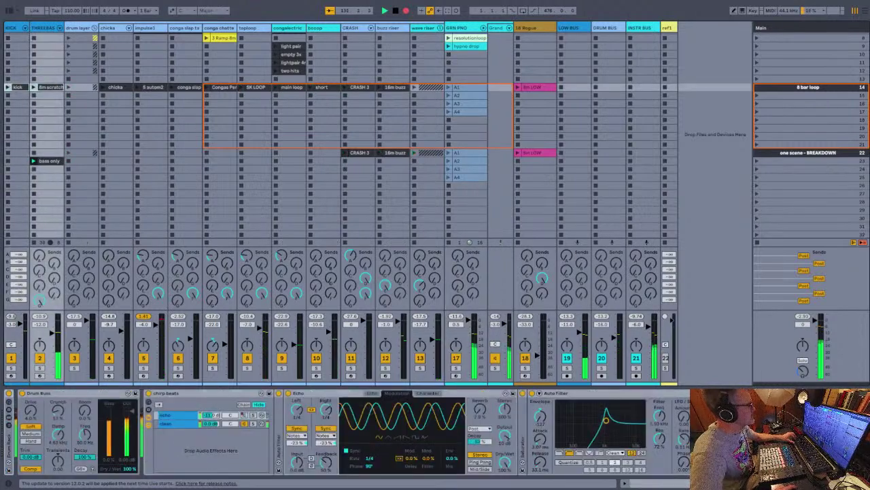
pyautogui.click(115, 87)
pyautogui.click(34, 87)
pyautogui.click(8, 87)
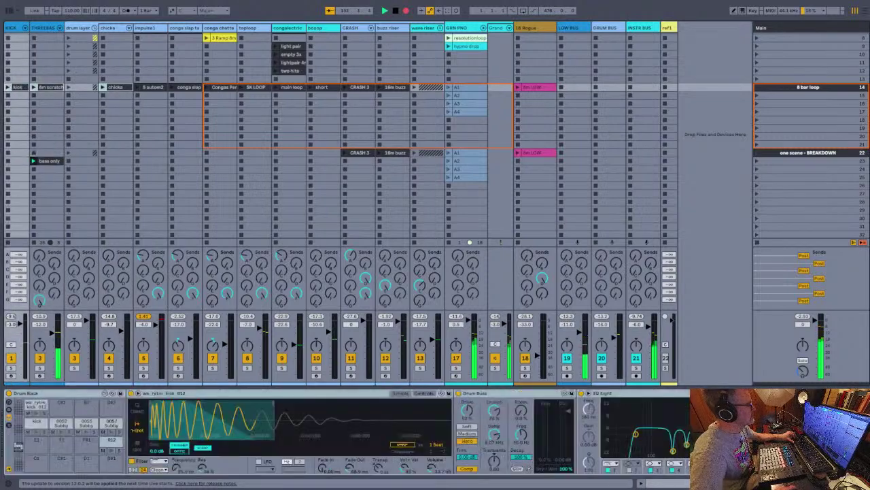
# Add the conga slap, Congas Percussion, SK LOOP and main loop clips from the 8 bar loop scene
pyautogui.click(173, 87)
pyautogui.click(206, 87)
pyautogui.click(242, 87)
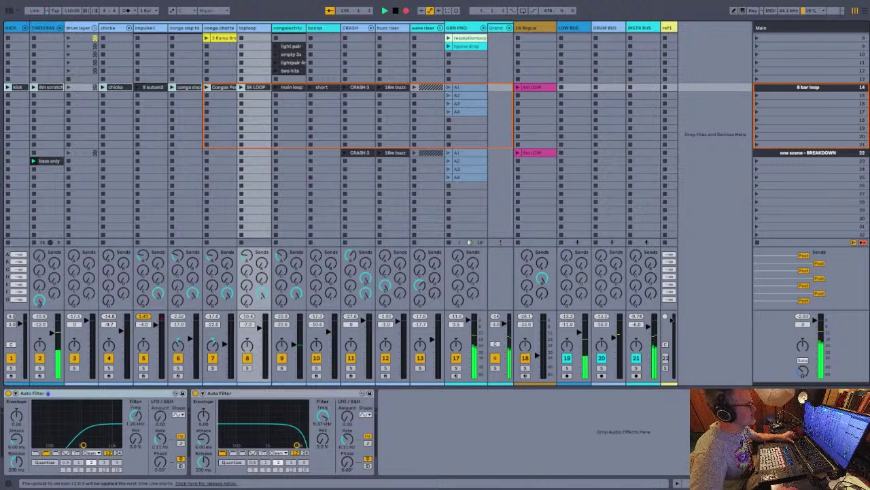
pyautogui.click(276, 87)
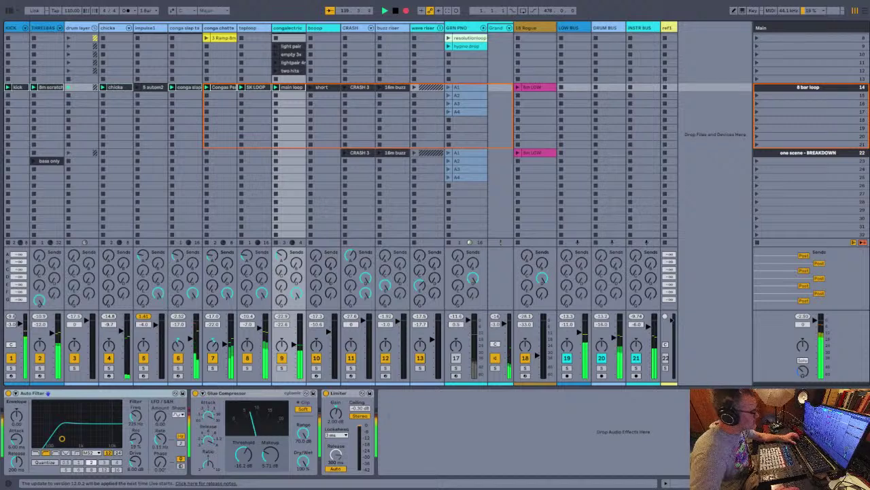
# Show the GRN PNO track's devices, check the recording in the Arrangement View and return to the Session View
pyautogui.click(458, 28)
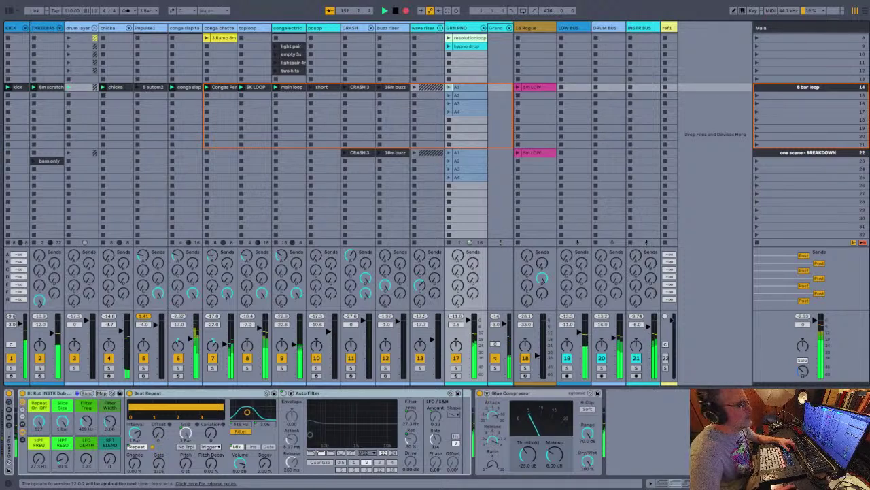
pyautogui.press('Tab')
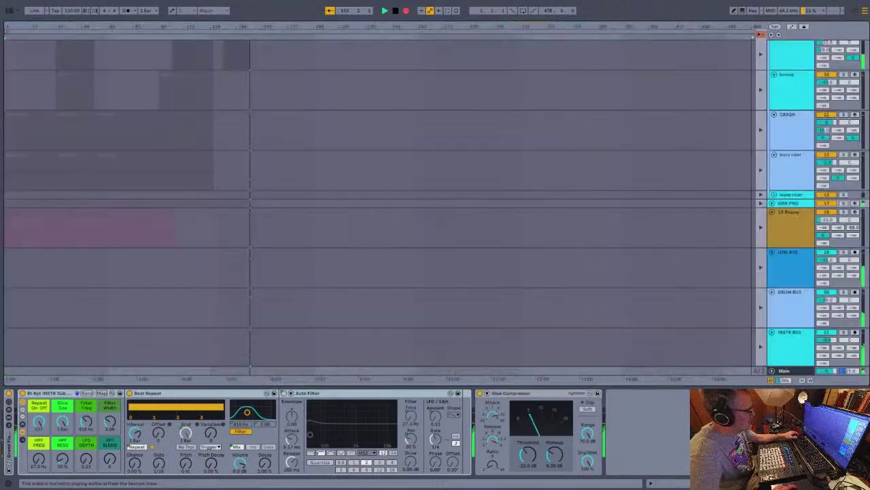
pyautogui.press('Tab')
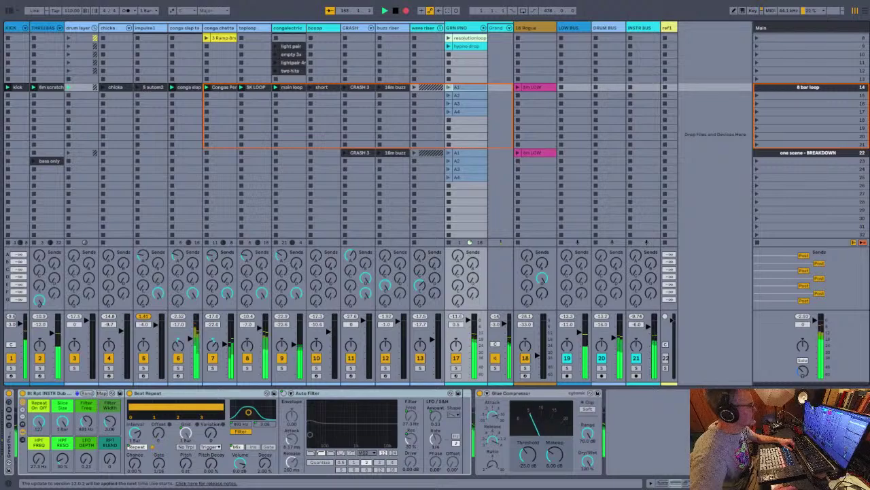
# Launch the conga+tamb clip, plus the main loop and wave riser clips in the 8 bar loop scene
pyautogui.scroll(3, 377, 136)
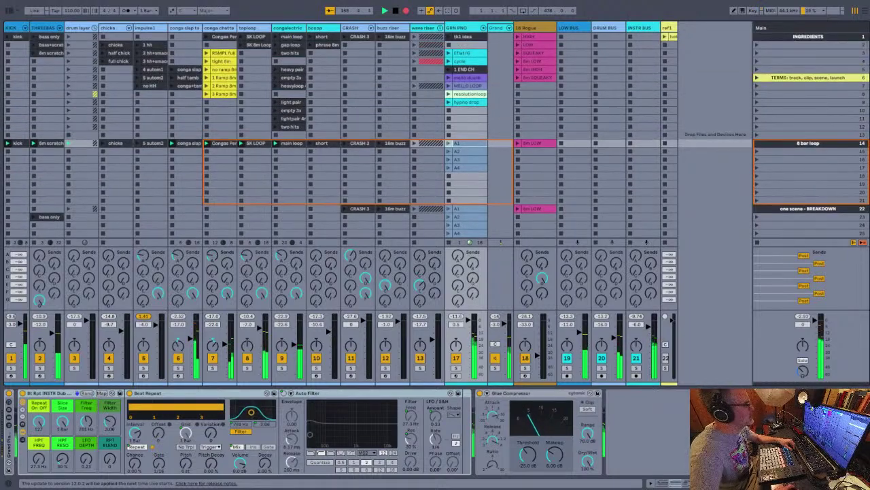
pyautogui.click(172, 86)
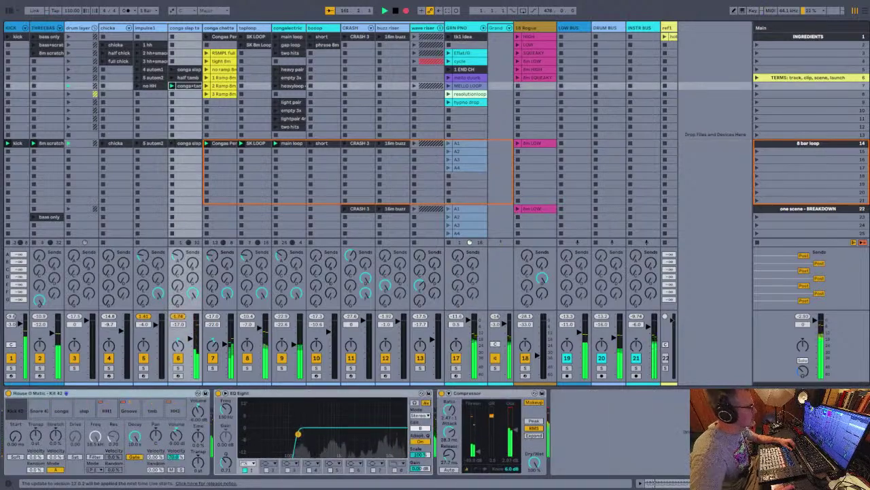
pyautogui.click(276, 143)
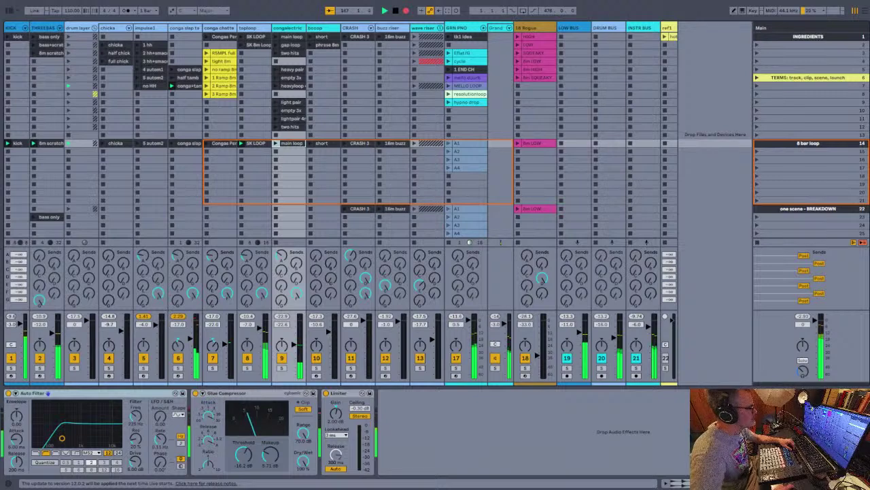
pyautogui.click(427, 144)
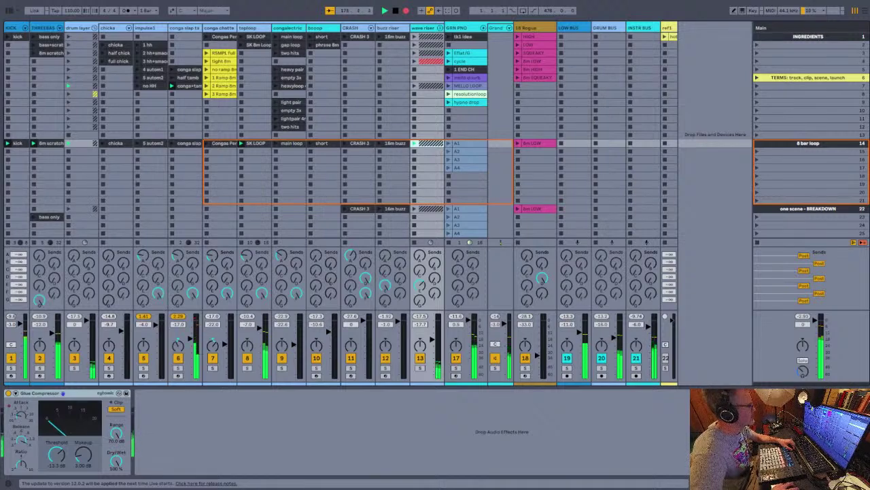
# Launch the 5 autom2 clip on impulse1 and switch the track through 4 autom1 to 1 hh
pyautogui.click(138, 143)
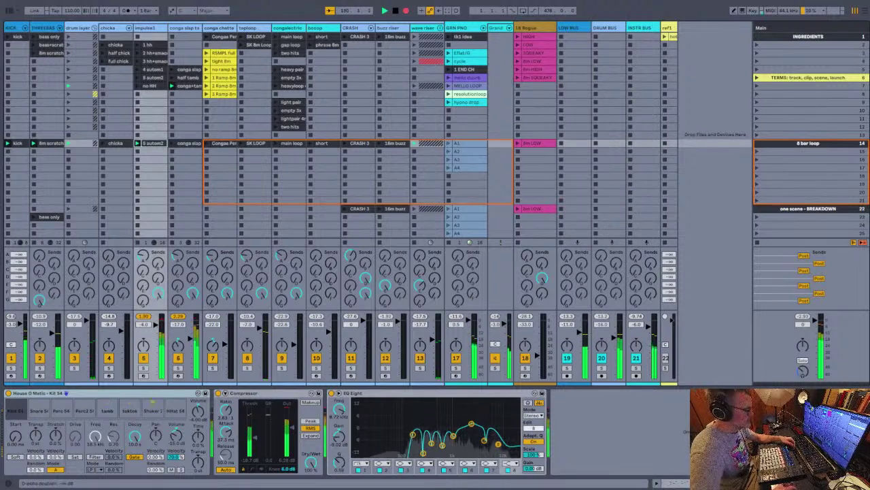
pyautogui.click(464, 28)
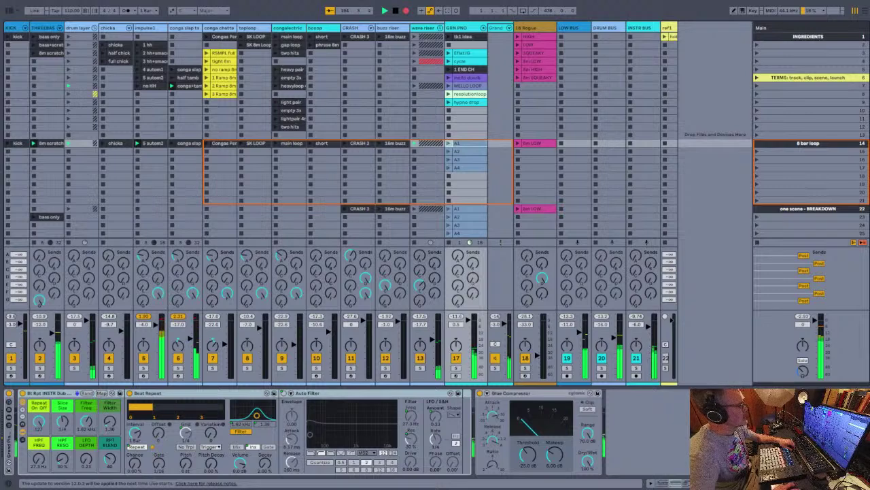
pyautogui.click(137, 70)
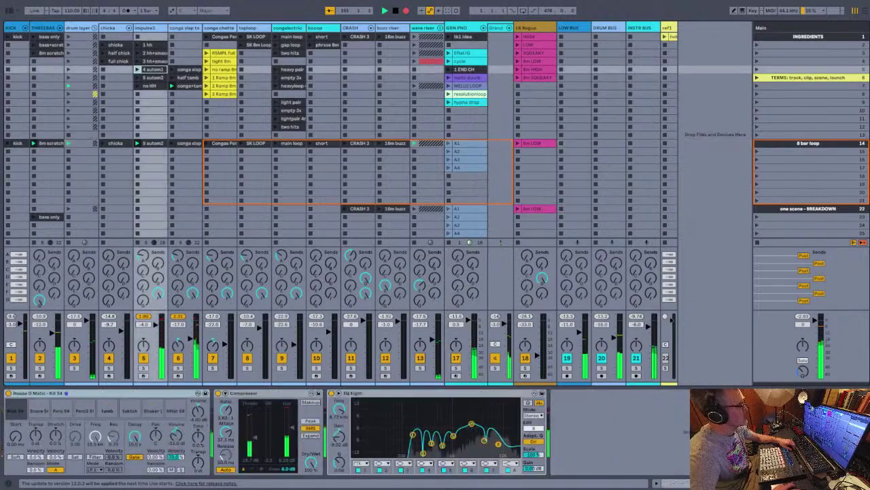
pyautogui.click(150, 45)
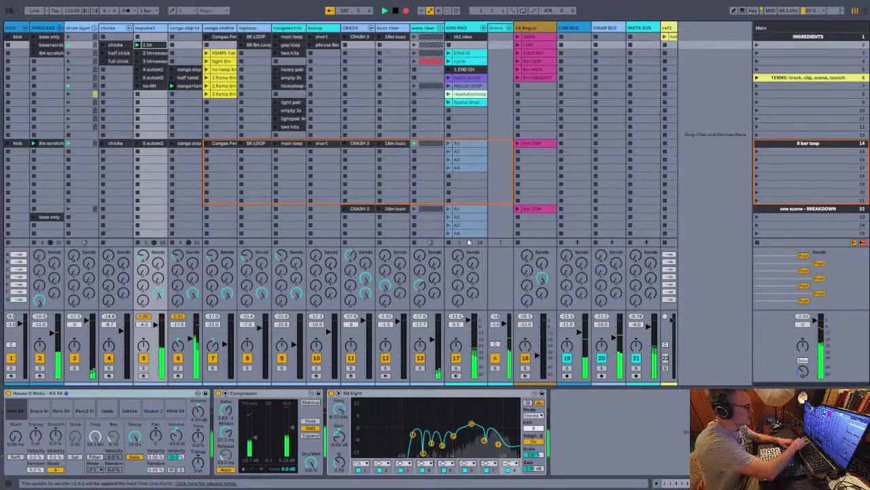
# Open the Arrangement View and return all tracks from Session clips to Arrangement playback
pyautogui.click(467, 45)
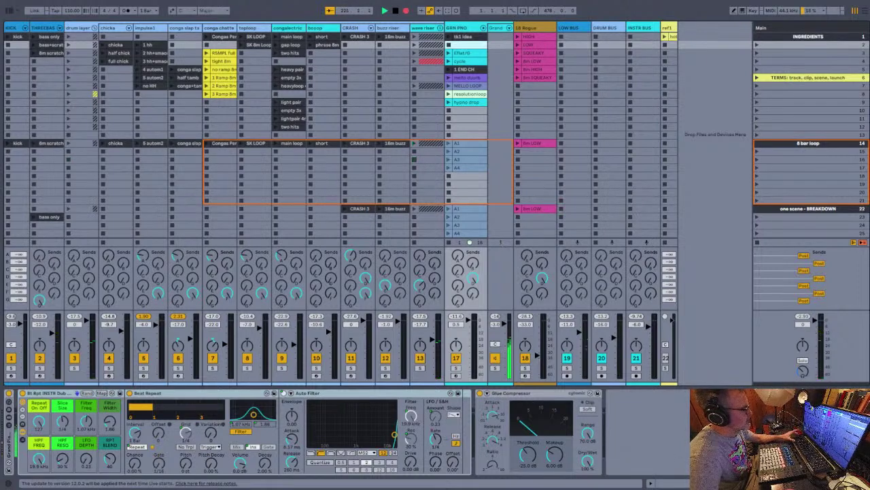
pyautogui.press('Tab')
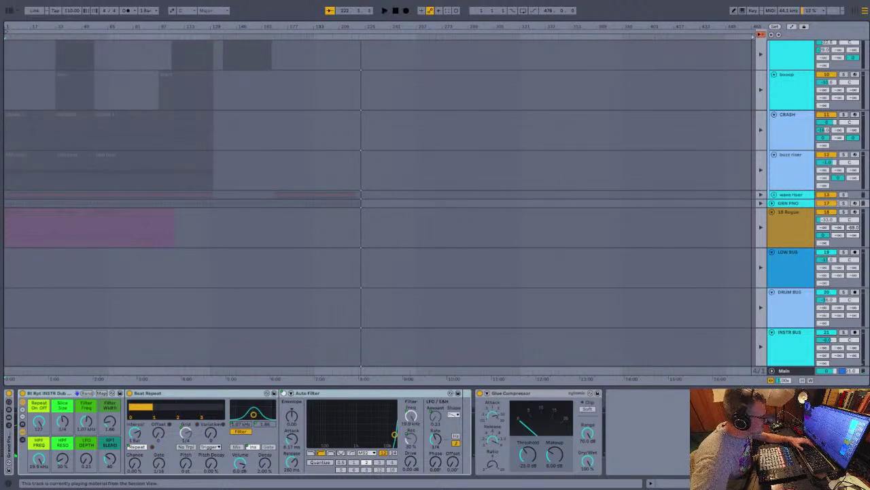
pyautogui.press('F10')
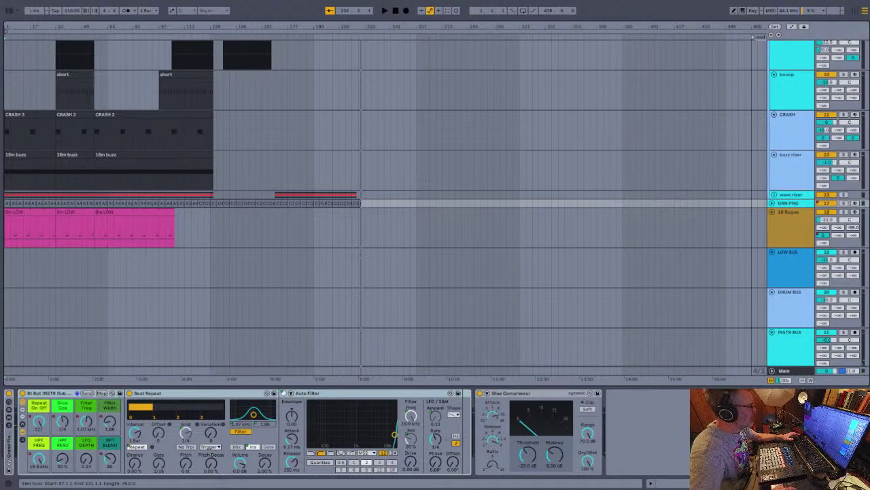
# Display the automation and examine the recorded clips and envelopes across the tracks, finishing with automation hidden
pyautogui.press('a')
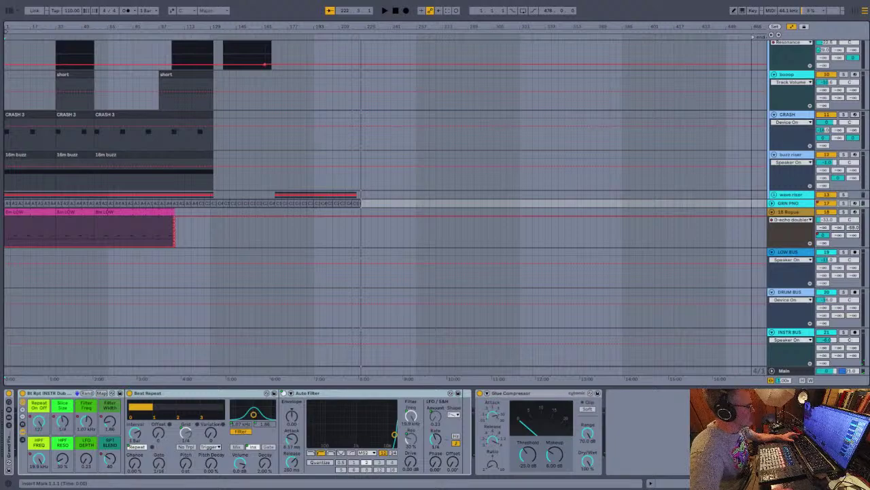
pyautogui.scroll(5, 184, 92)
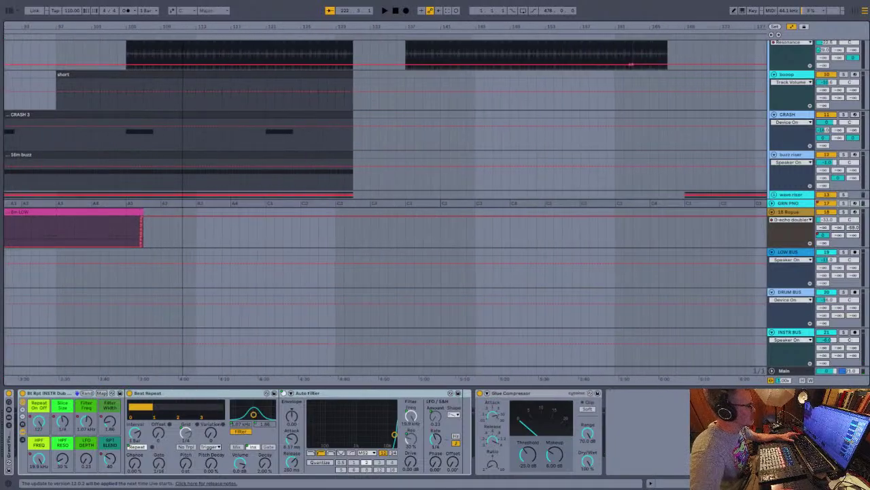
pyautogui.scroll(-5, 183, 91)
pyautogui.scroll(8, 217, 90)
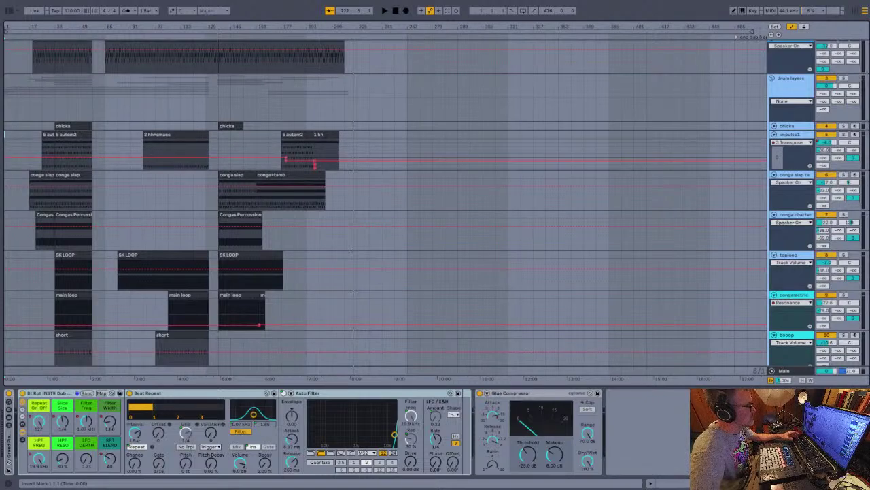
pyautogui.press('a')
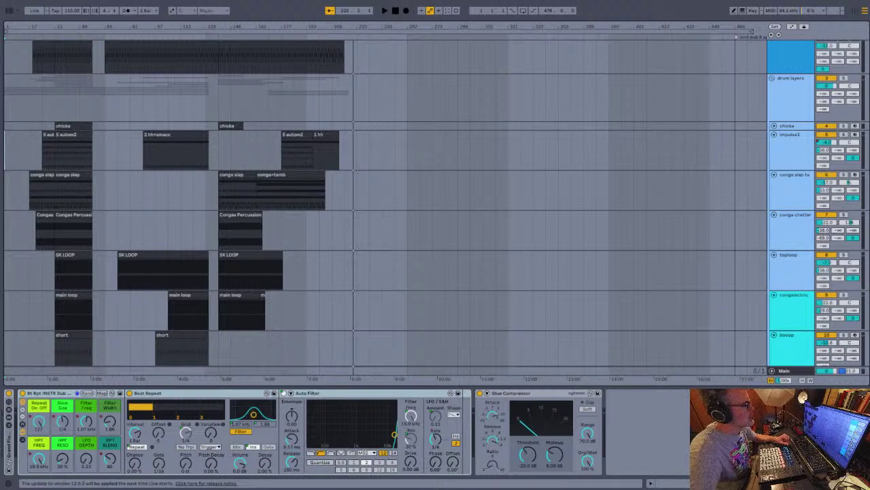
# Play the recorded Arrangement from the start and revisit the 8 bar loop and one scene - BREAKDOWN scenes in the Session View
pyautogui.press('Home')
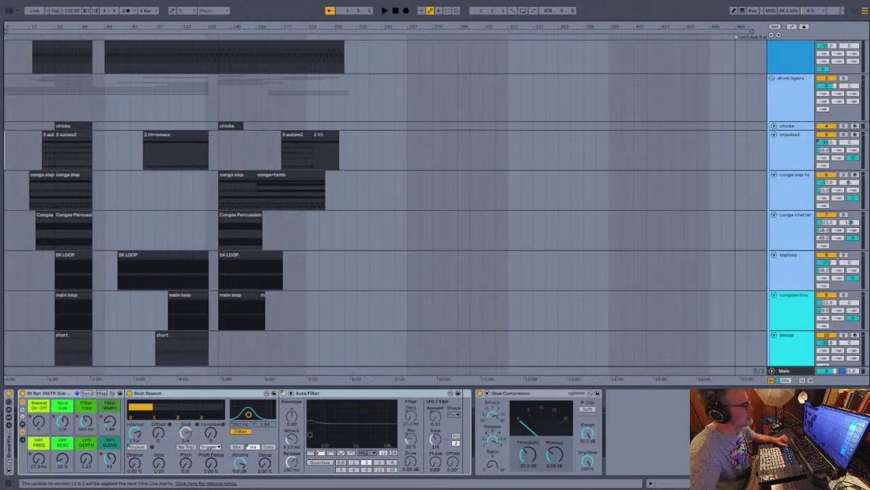
pyautogui.press('space')
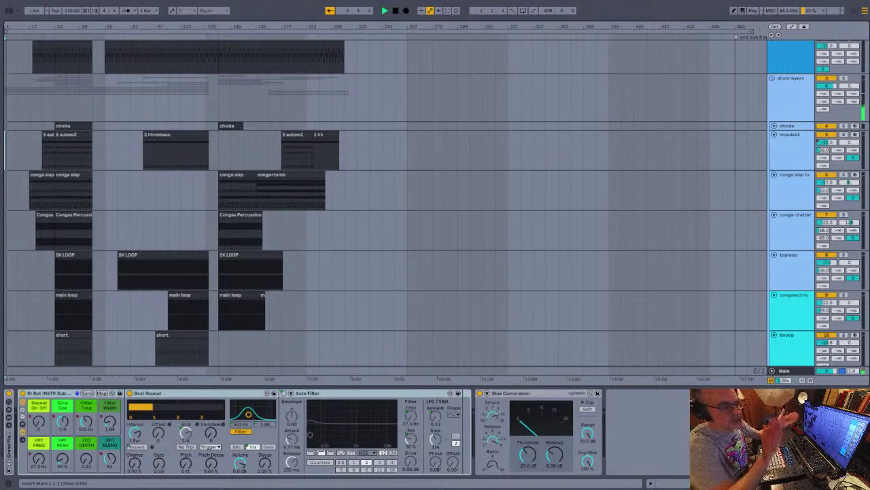
pyautogui.press('Tab')
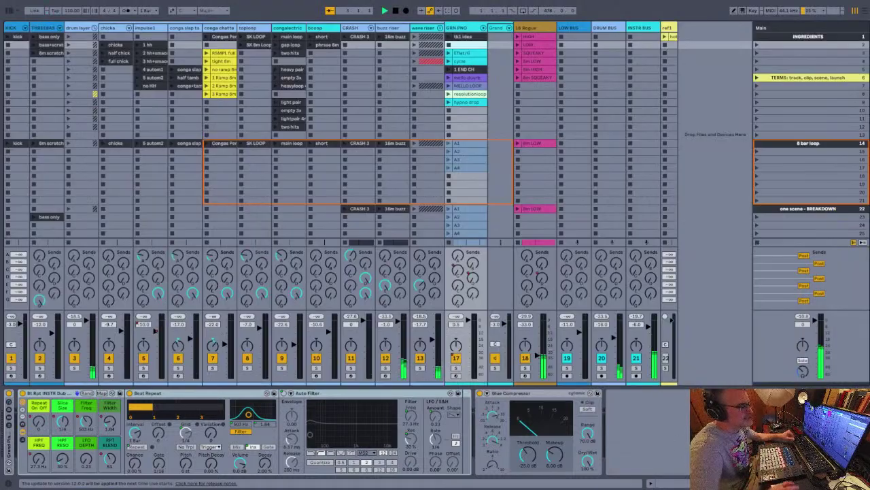
pyautogui.click(808, 143)
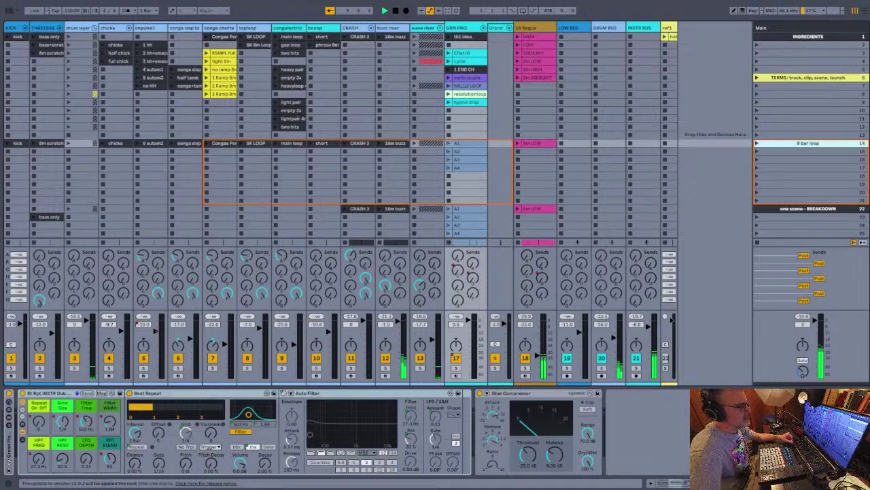
pyautogui.scroll(-2, 808, 144)
pyautogui.click(782, 28)
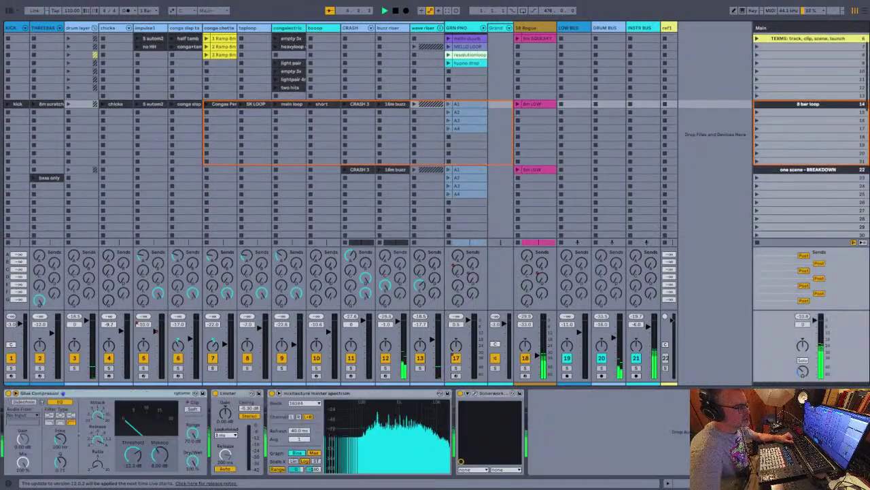
pyautogui.click(807, 170)
pyautogui.click(808, 104)
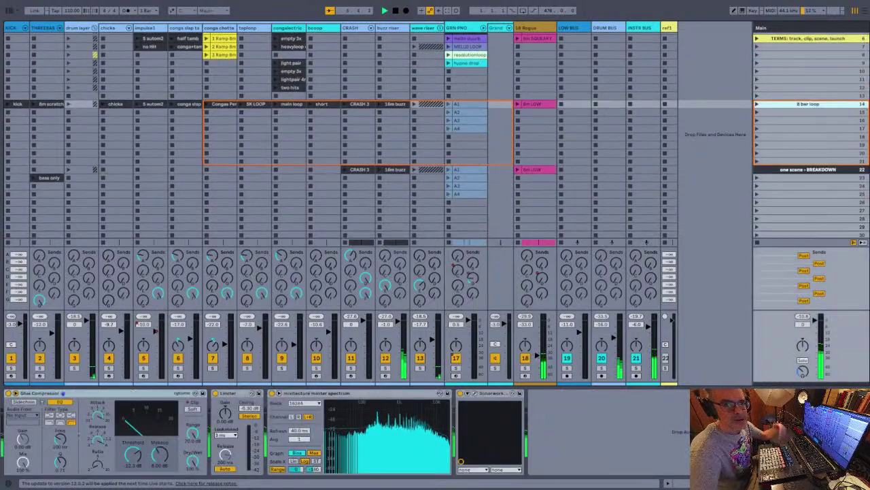
# Unfold the GRN PNO track in the Arrangement View and select all its recorded clips back to bar 1
pyautogui.press('Tab')
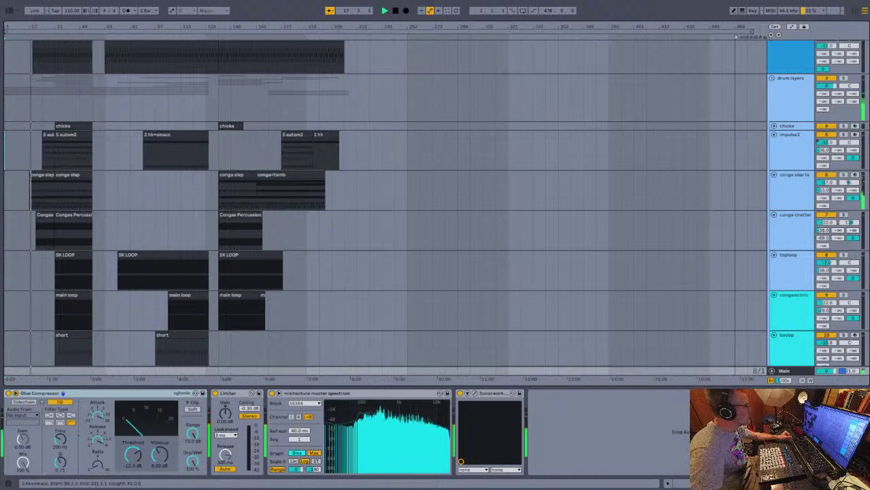
pyautogui.scroll(-4, 385, 204)
pyautogui.scroll(-3, 384, 204)
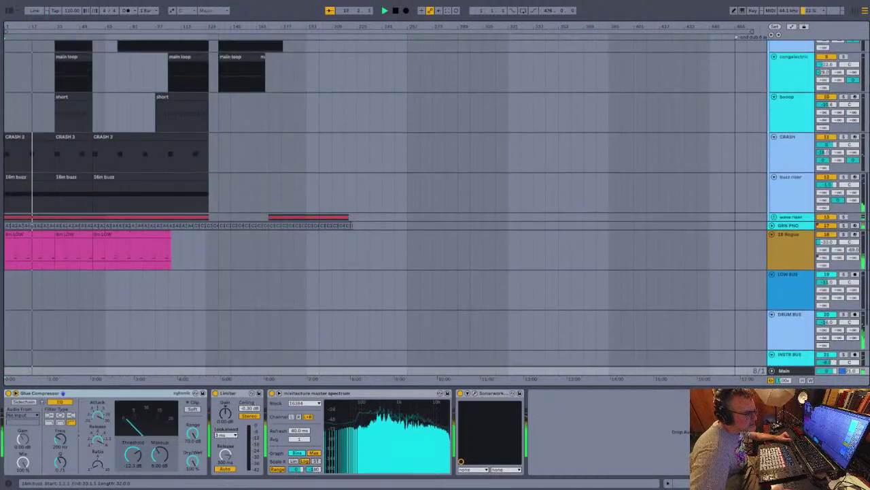
pyautogui.click(771, 226)
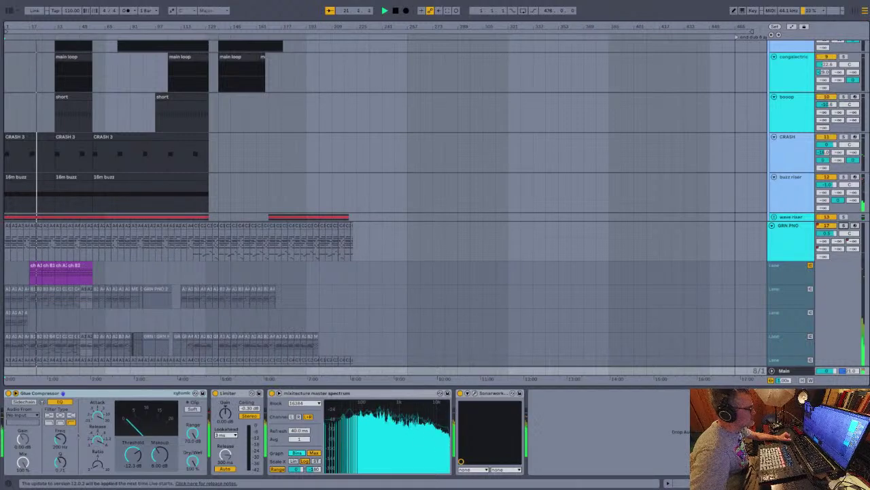
pyautogui.click(347, 225)
pyautogui.moveTo(347, 241); pyautogui.dragTo(4, 241)
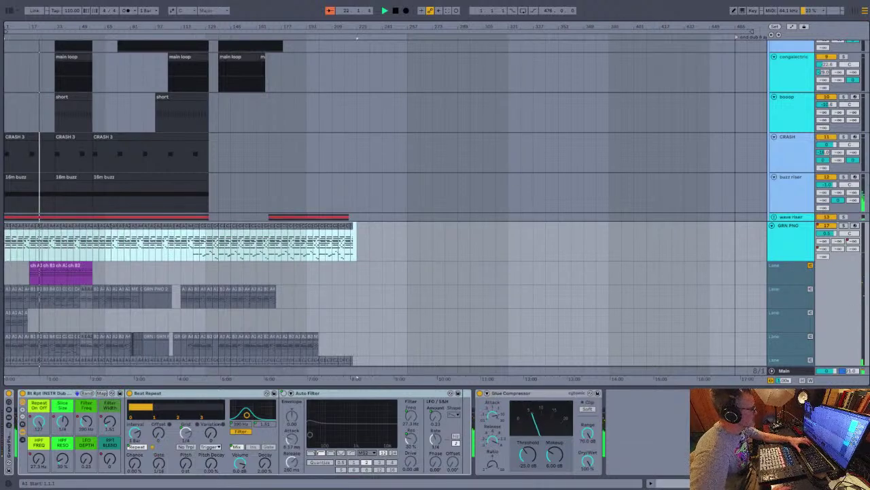
# Select the first purple clip in GRN PNO's top take lane and turn off that lane's audition
pyautogui.click(35, 266)
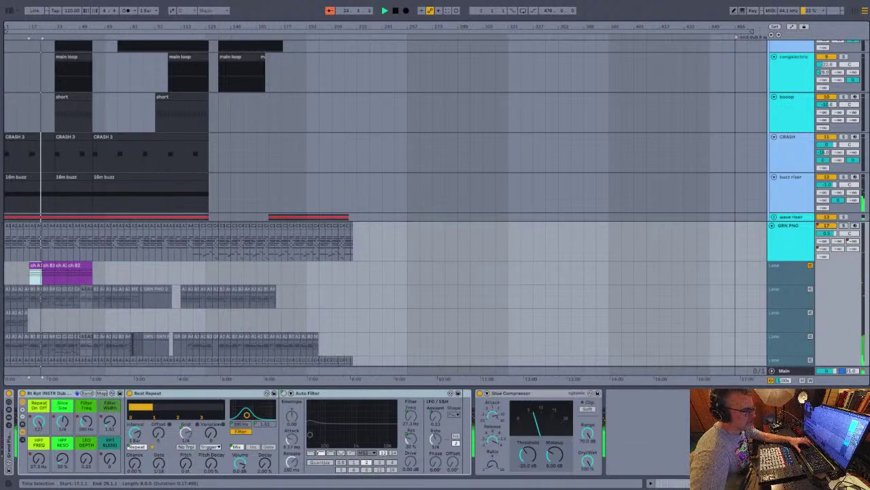
pyautogui.click(810, 265)
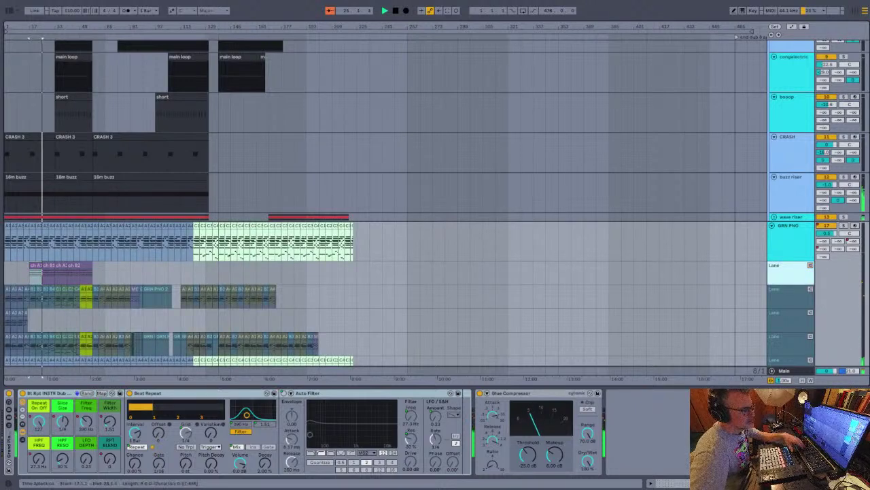
pyautogui.scroll(-2, 435, 204)
pyautogui.scroll(-1, 436, 204)
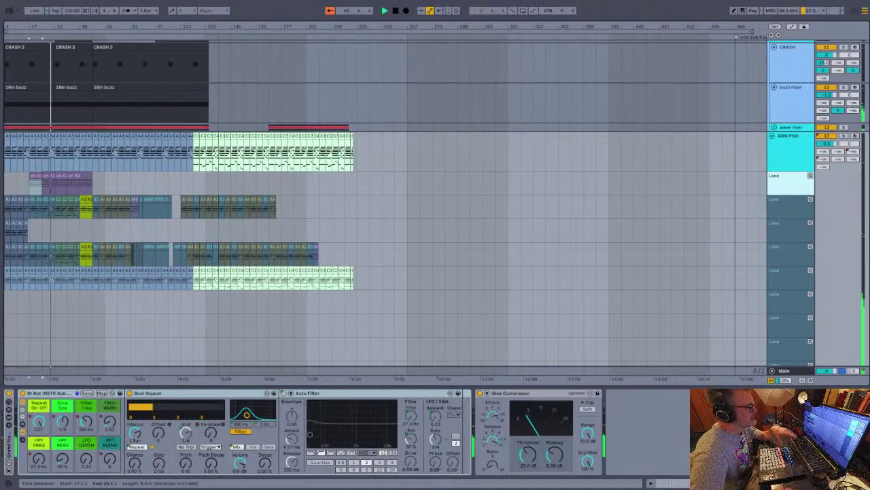
# Select the recorded clips across all of GRN PNO's take lanes back to bar 1 and delete them
pyautogui.moveTo(383, 172); pyautogui.dragTo(5, 289)
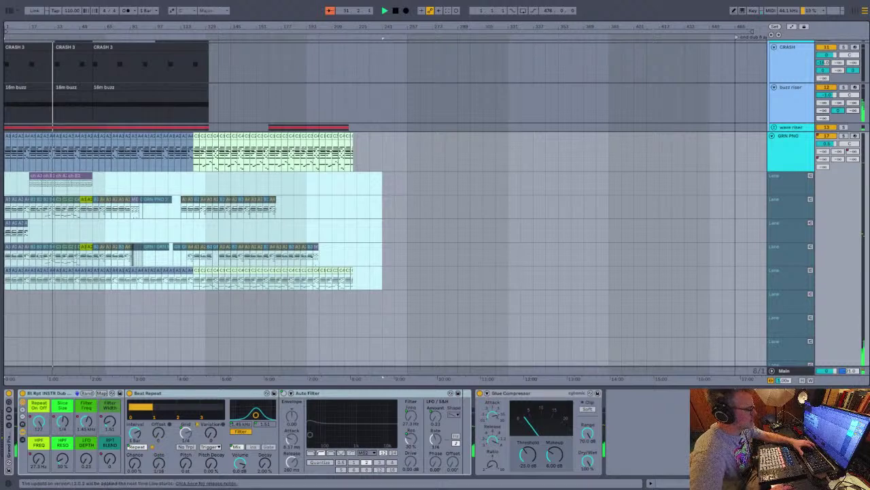
pyautogui.press('Delete')
pyautogui.click(433, 253)
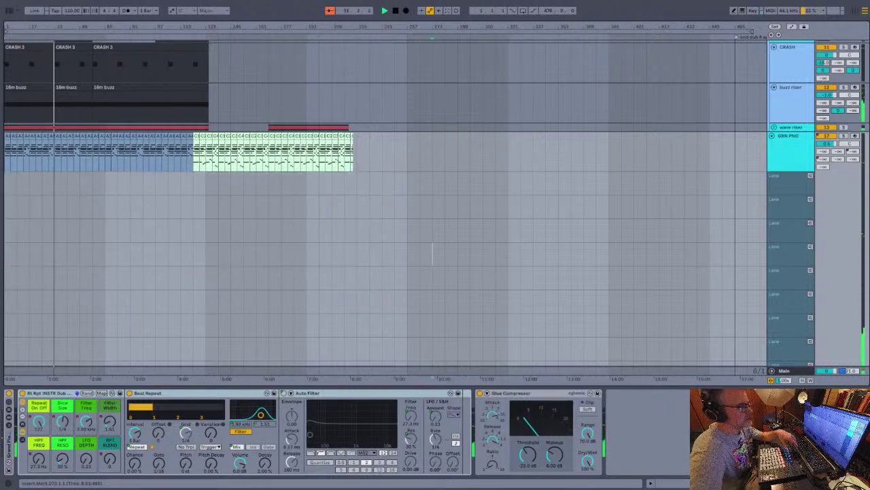
pyautogui.scroll(3, 432, 252)
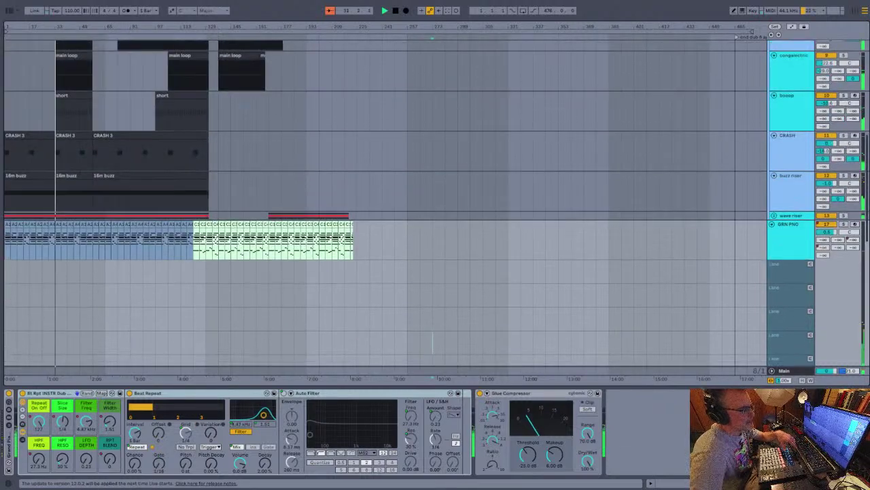
# Hide GRN PNO's take lanes, show automation and display the unfolded track's HPF FREQ and D-echo doubler envelopes
pyautogui.press('u')
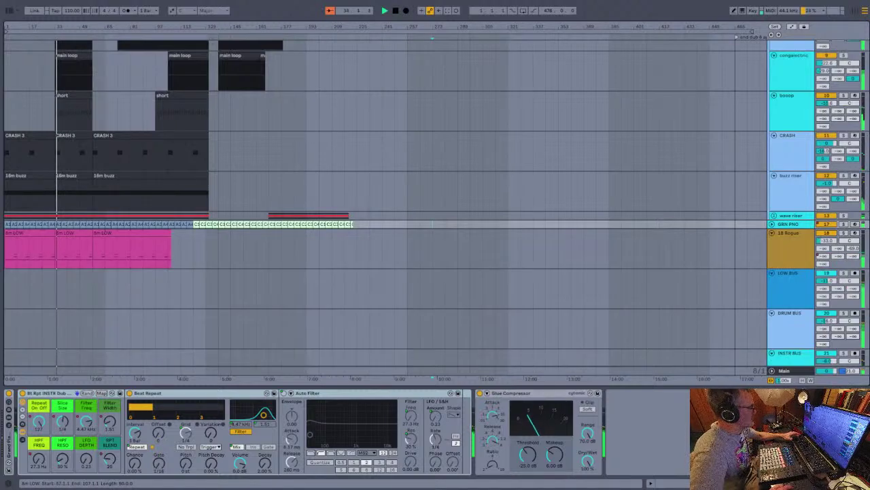
pyautogui.press('a')
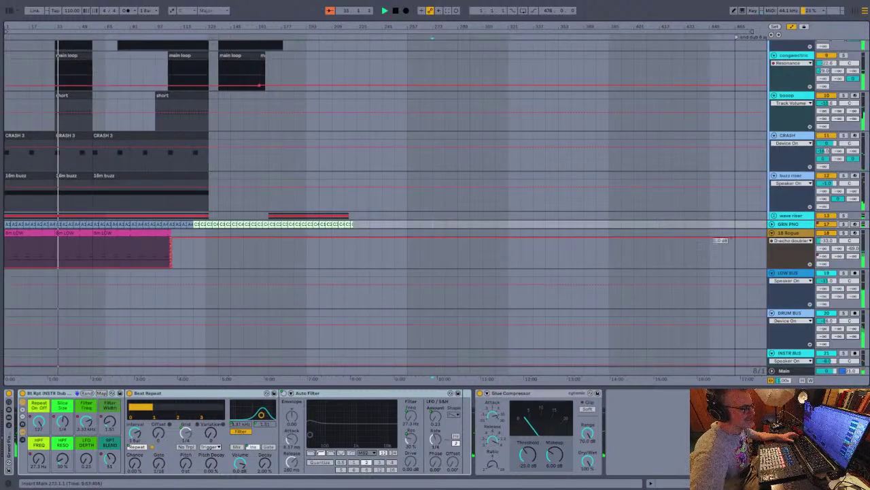
pyautogui.click(772, 224)
pyautogui.scroll(-1, 432, 243)
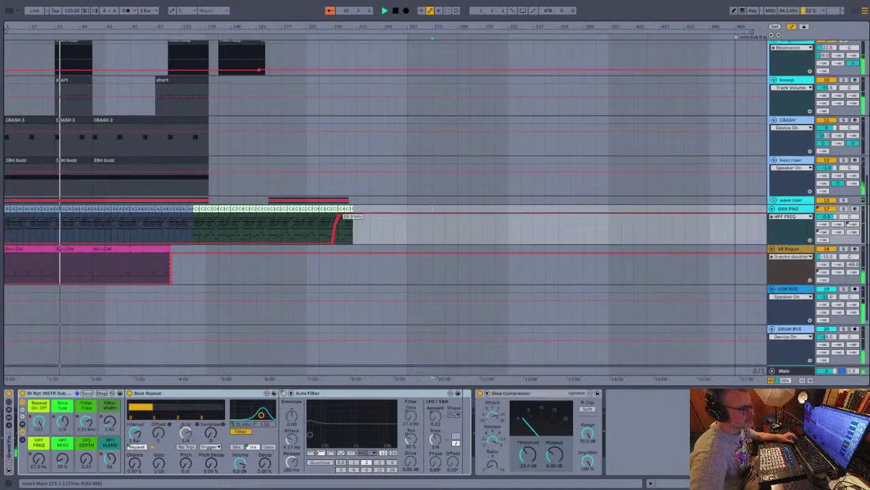
pyautogui.click(791, 229)
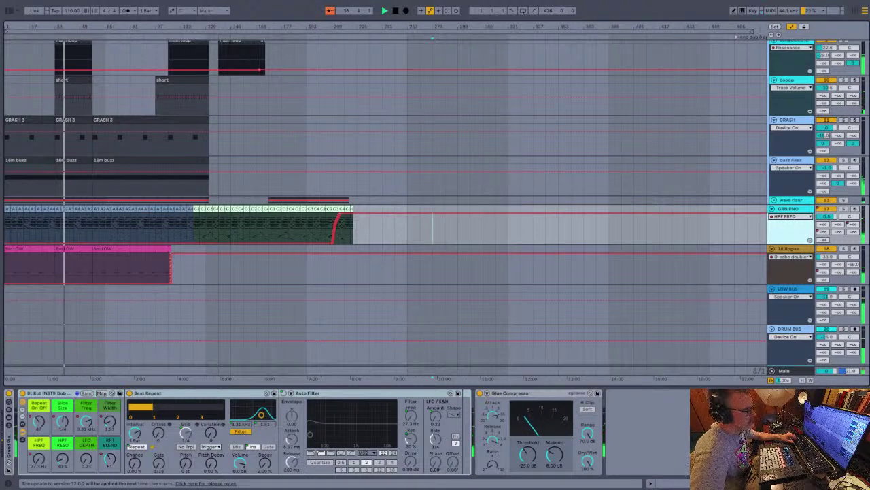
pyautogui.click(823, 232)
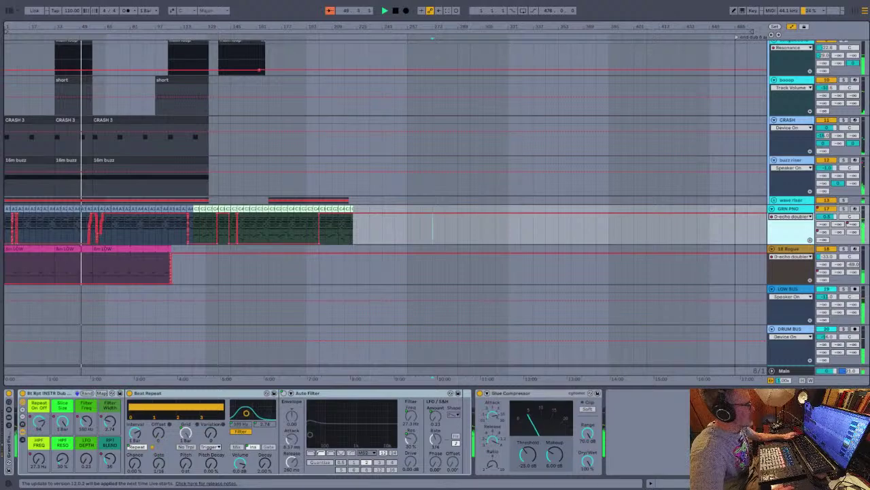
# Switch to the Session View and step through the 8 bar loop scene's clips from kick to the wave riser group
pyautogui.press('Tab')
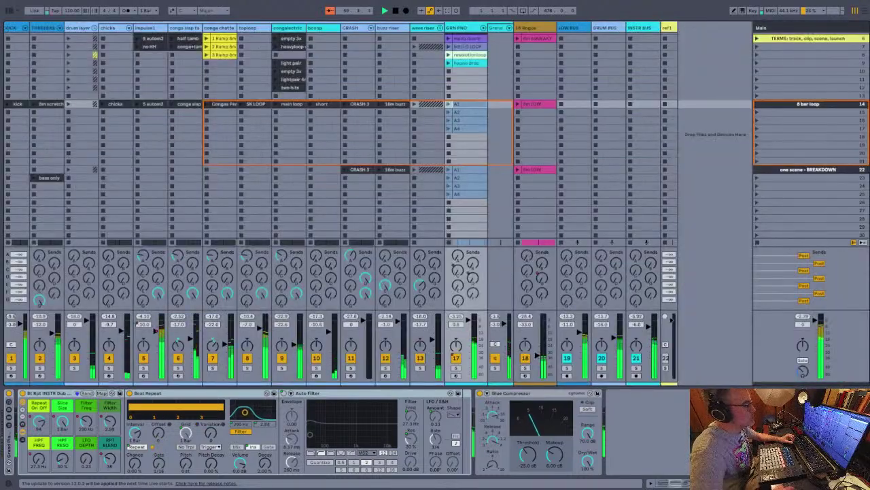
pyautogui.click(809, 129)
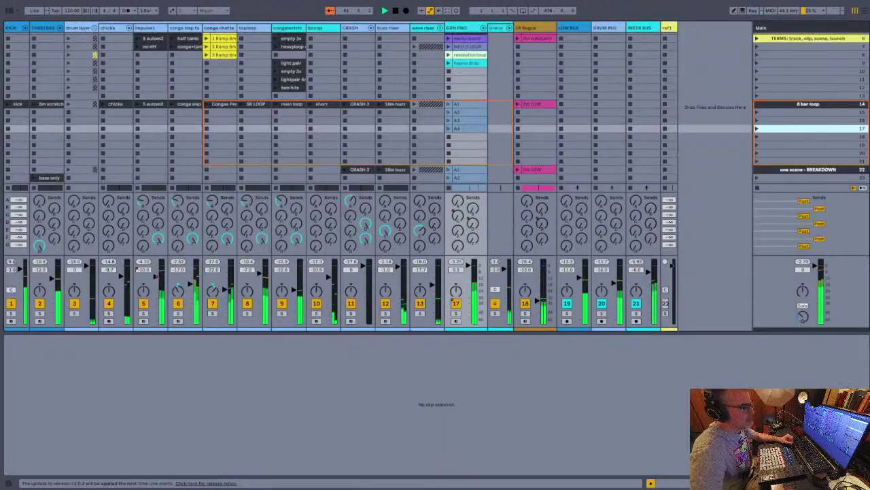
pyautogui.click(808, 104)
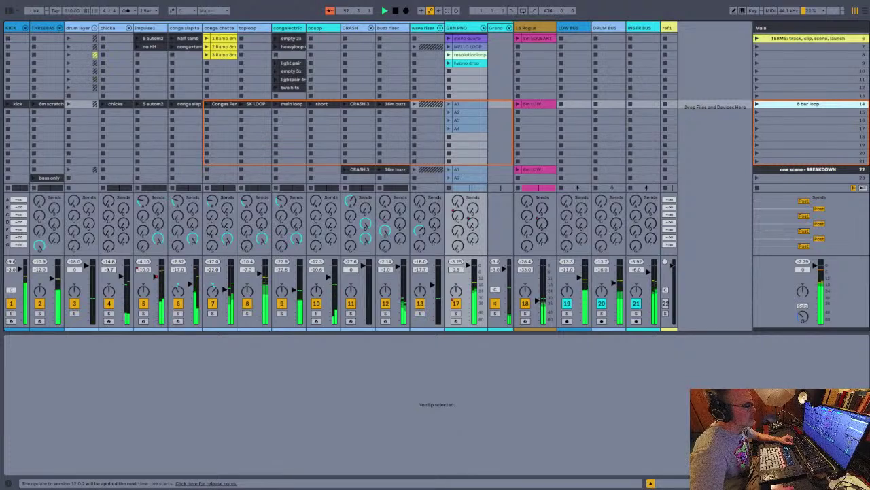
pyautogui.press('Right')
pyautogui.press('Right')
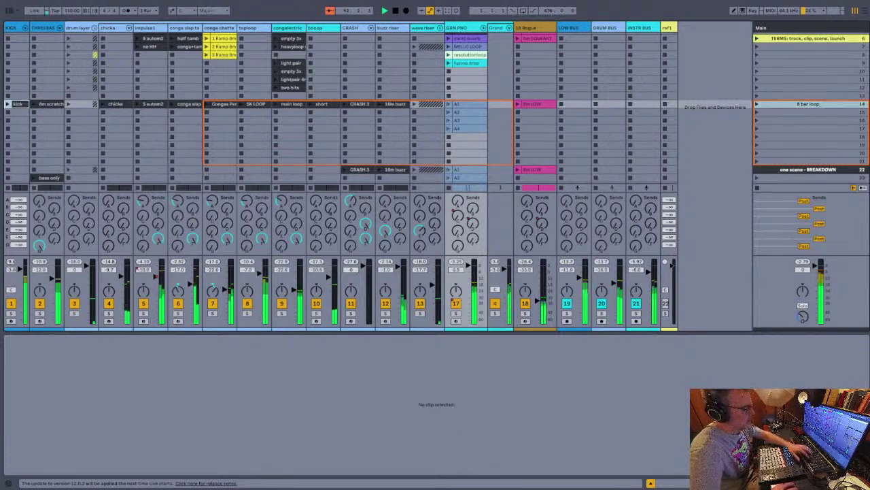
pyautogui.press('Right')
pyautogui.press('Right')
pyautogui.press('Right')
pyautogui.press('Right')
pyautogui.press('Right')
pyautogui.press('Right')
pyautogui.press('Right')
pyautogui.press('Right')
pyautogui.press('Right')
pyautogui.press('Right')
pyautogui.press('Right')
pyautogui.press('Right')
pyautogui.press('Right')
pyautogui.press('Right')
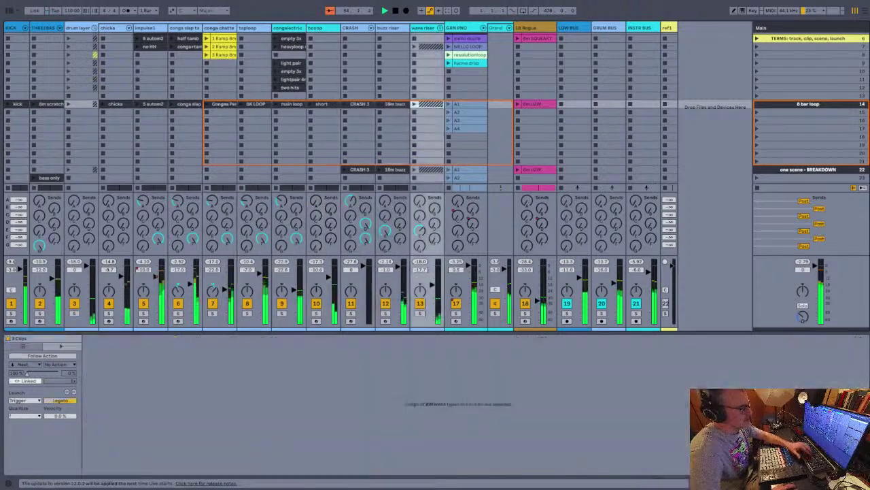
# Step back through the 8 bar loop clips from the wave riser group to the kick clip
pyautogui.press('Left')
pyautogui.press('Left')
pyautogui.press('Left')
pyautogui.press('Left')
pyautogui.press('Left')
pyautogui.press('Left')
pyautogui.press('Left')
pyautogui.press('Left')
pyautogui.press('Left')
pyautogui.press('Left')
pyautogui.press('Left')
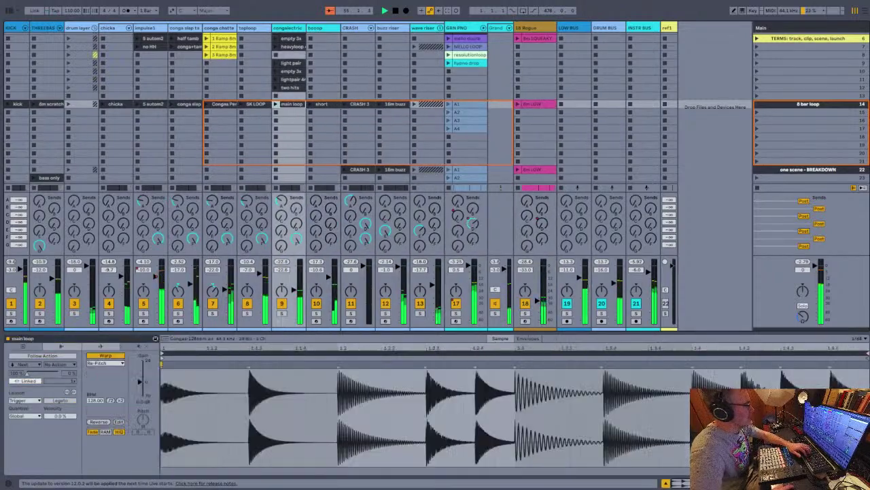
pyautogui.press('Left')
pyautogui.press('Left')
pyautogui.press('Left')
pyautogui.press('Left')
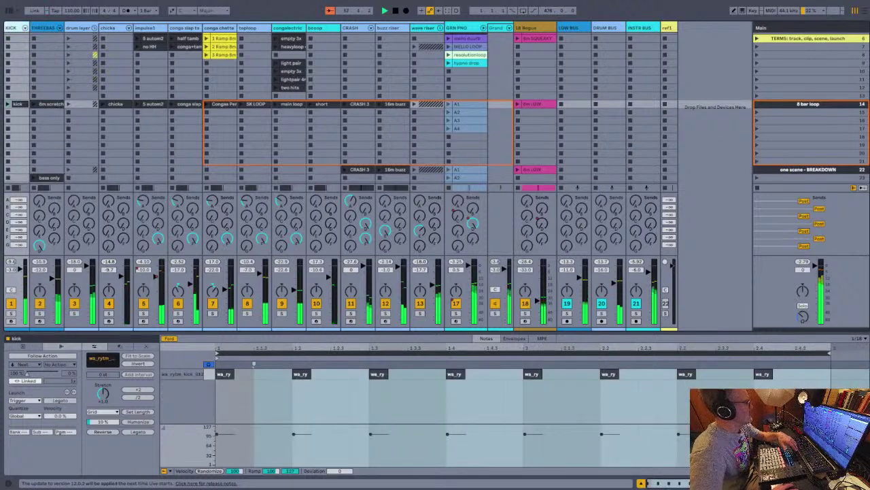
# View the THREEBASS 8m scratch clip, and fold and unfold the drum layers group
pyautogui.press('Right')
pyautogui.press('Return')
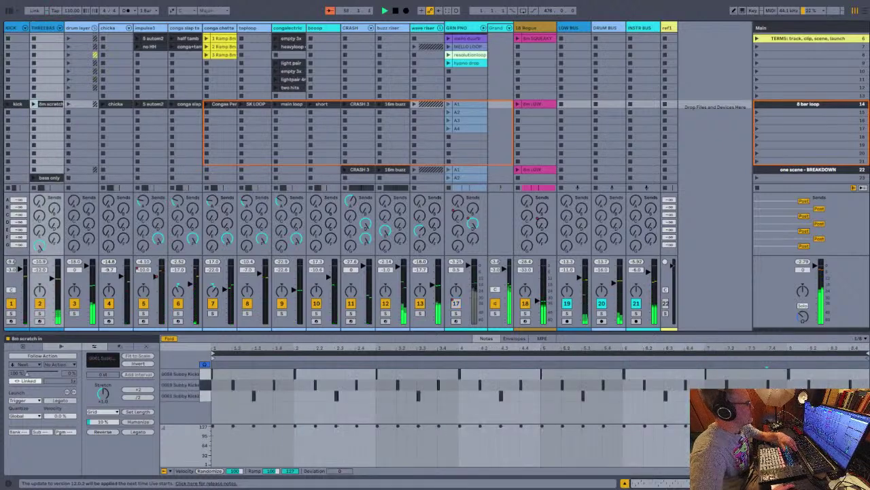
pyautogui.press('Right')
pyautogui.press('Right')
pyautogui.press('Left')
pyautogui.press('u')
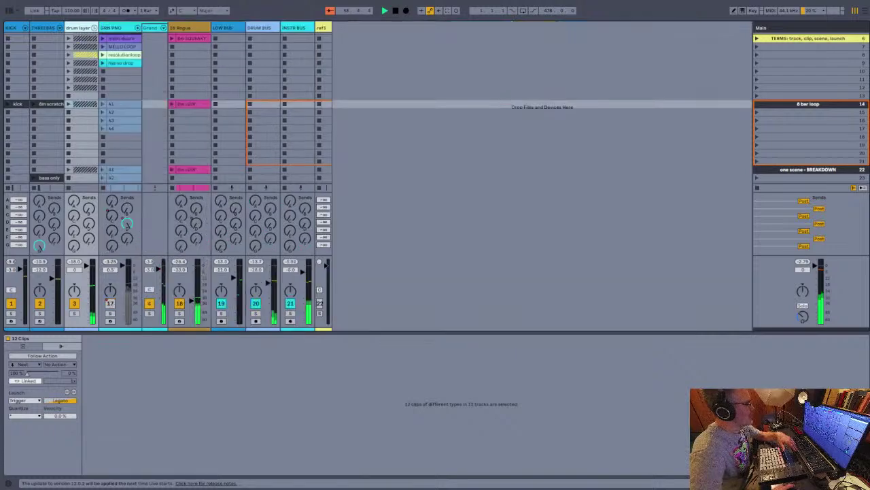
pyautogui.press('u')
# Step through the drum layers' 8 bar loop clips as far as the wave riser group
pyautogui.press('Right')
pyautogui.press('Right')
pyautogui.press('Right')
pyautogui.press('Right')
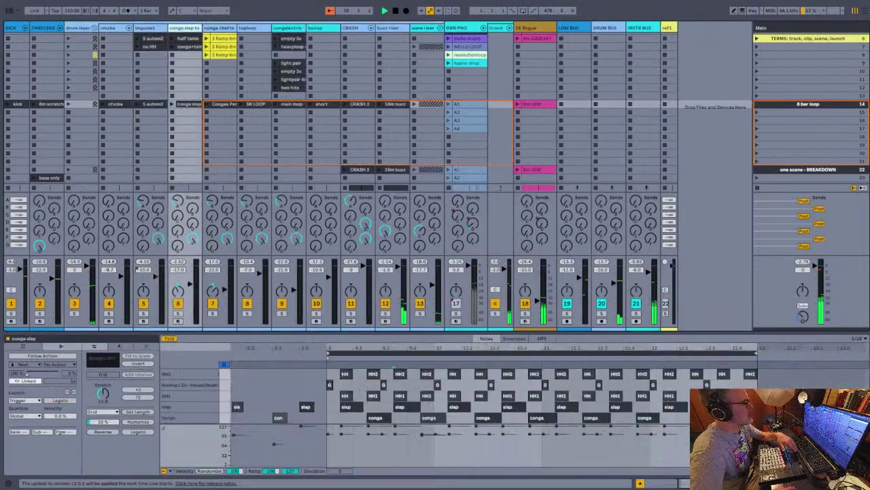
pyautogui.press('Right')
pyautogui.press('Right')
pyautogui.press('Right')
pyautogui.press('Right')
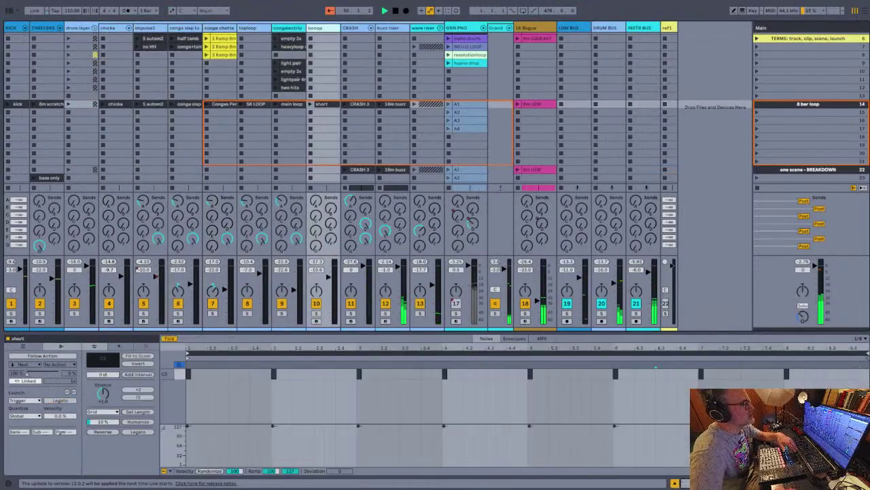
pyautogui.press('Right')
pyautogui.press('Right')
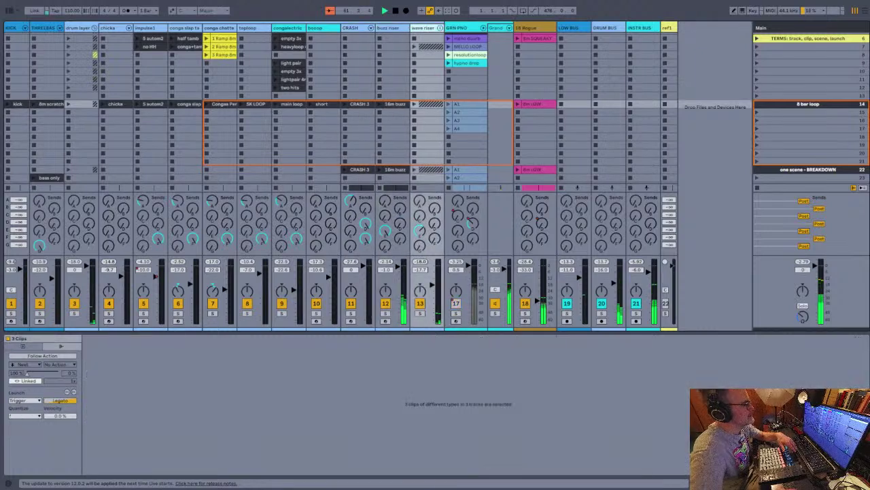
# Revisit the chicka clip and step forward along the 8 bar loop scene to the SK LOOP clip
pyautogui.press('Left')
pyautogui.press('Left')
pyautogui.press('Left')
pyautogui.press('Left')
pyautogui.press('Left')
pyautogui.press('Left')
pyautogui.press('Left')
pyautogui.press('Left')
pyautogui.press('Left')
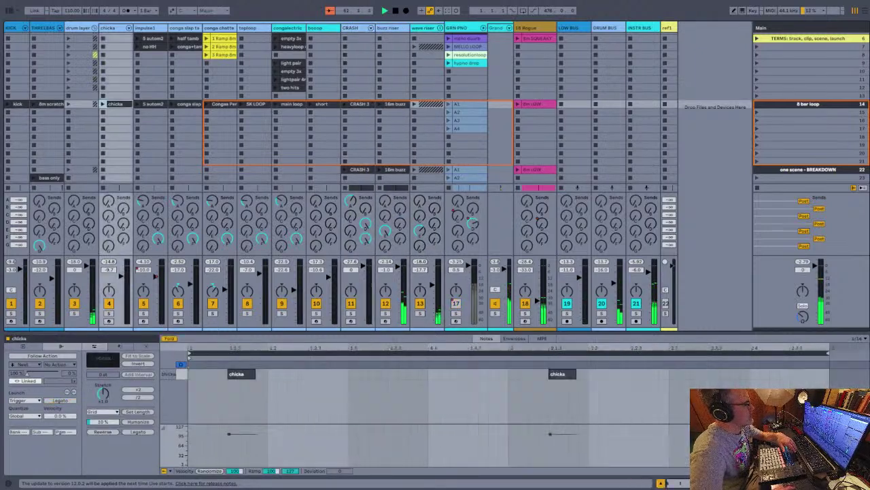
pyautogui.press('Right')
pyautogui.press('Right')
pyautogui.press('Right')
pyautogui.press('Right')
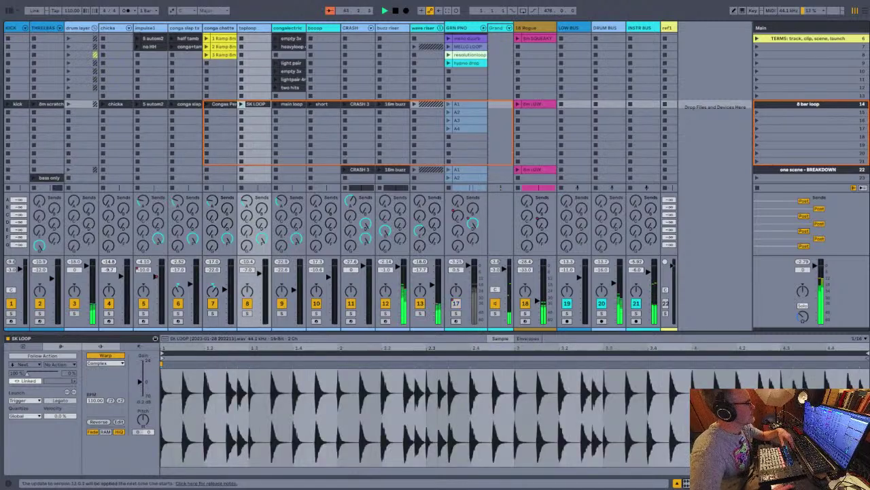
# Fold the drum layers group and view the 8m LOW clip in 18 Rogue and the A1 clip in GRN PNO
pyautogui.press('u')
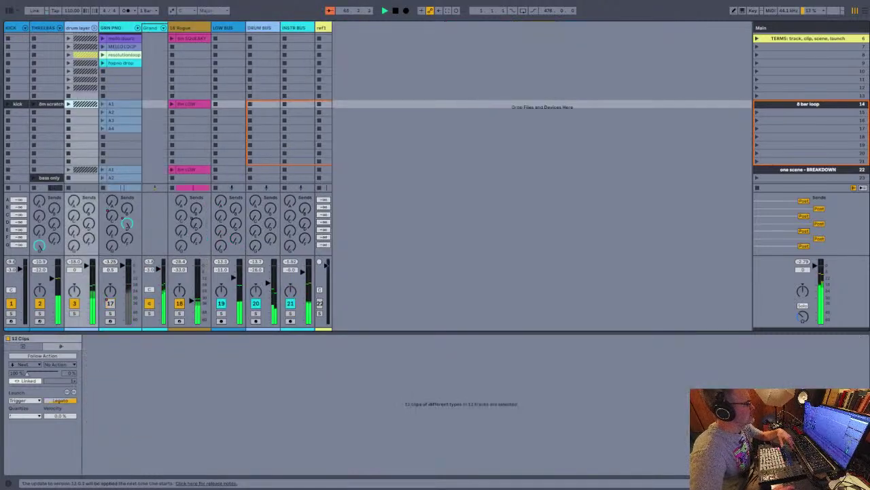
pyautogui.press('Right')
pyautogui.press('Right')
pyautogui.press('s')
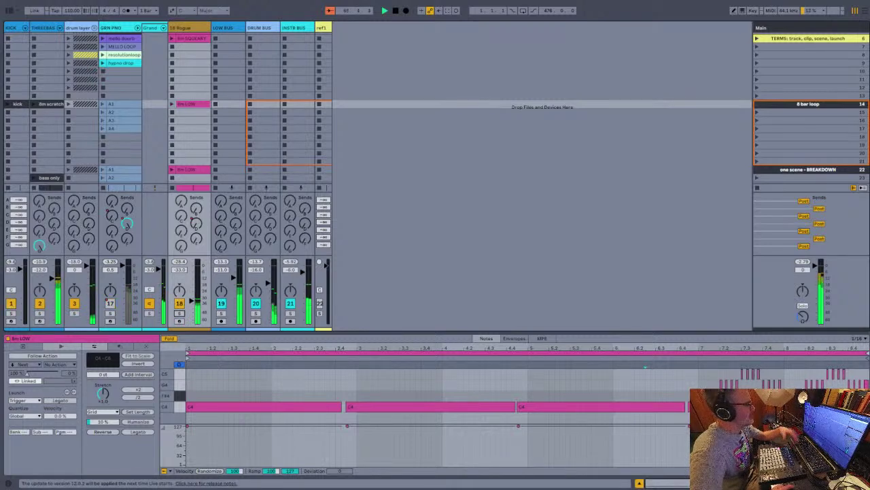
pyautogui.press('Left')
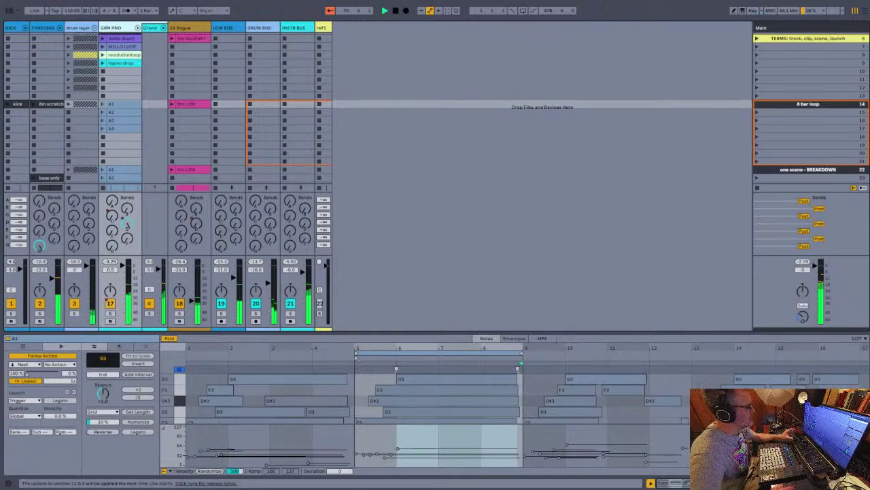
# Return to the Arrangement View, hide automation and deactivate the GRN PNO track
pyautogui.press('Tab')
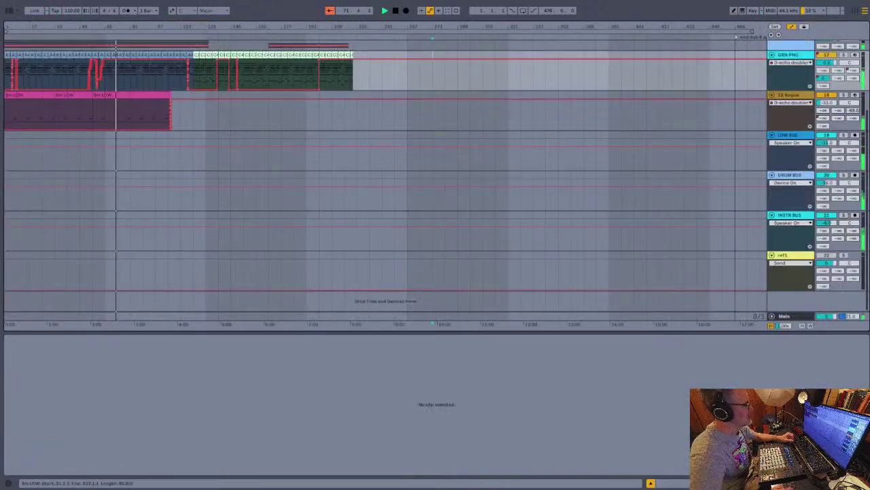
pyautogui.scroll(3, 435, 175)
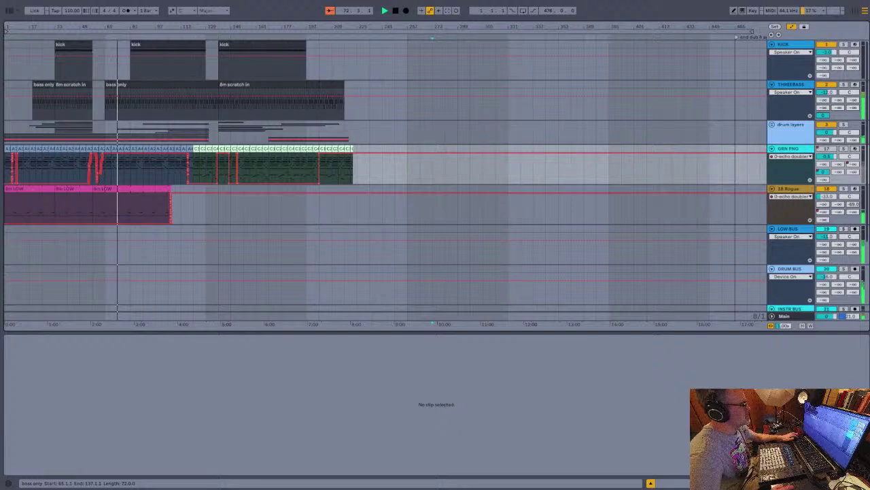
pyautogui.press('a')
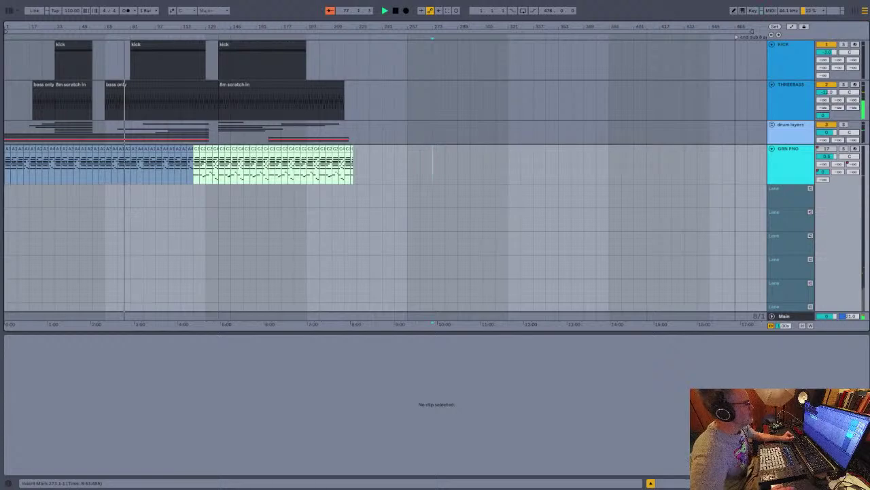
pyautogui.click(827, 148)
pyautogui.scroll(-1, 827, 148)
pyautogui.scroll(1, 827, 148)
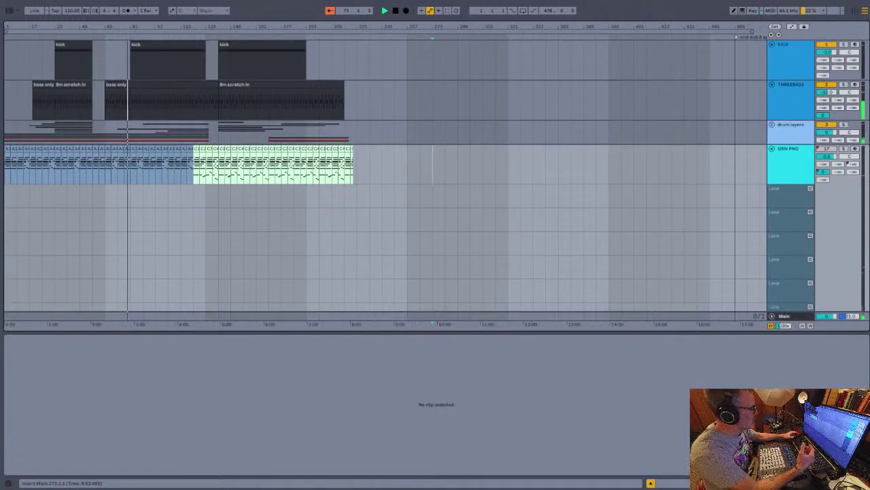
# Open the Session View and unfold the drum layers and wave riser groups
pyautogui.press('Tab')
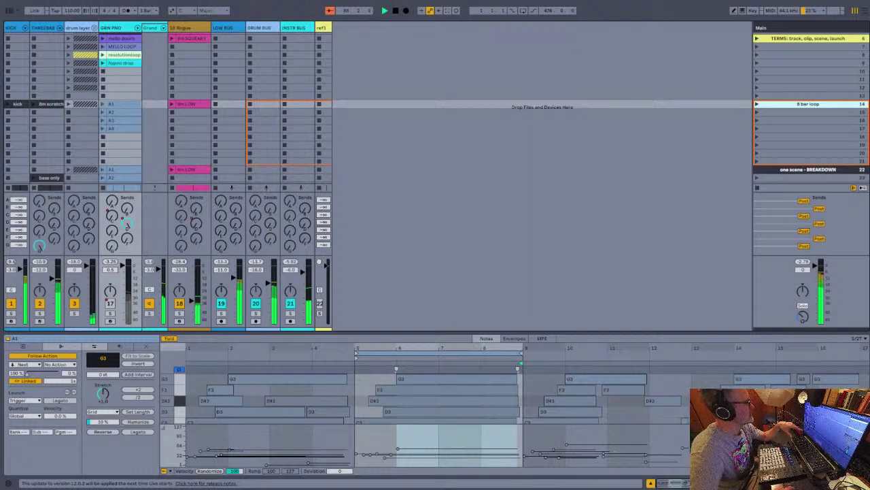
pyautogui.click(94, 28)
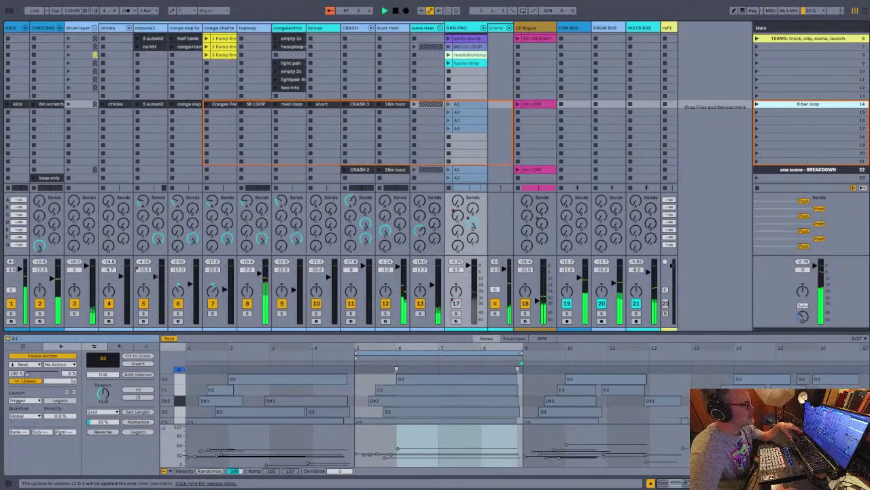
pyautogui.click(423, 28)
pyautogui.click(440, 28)
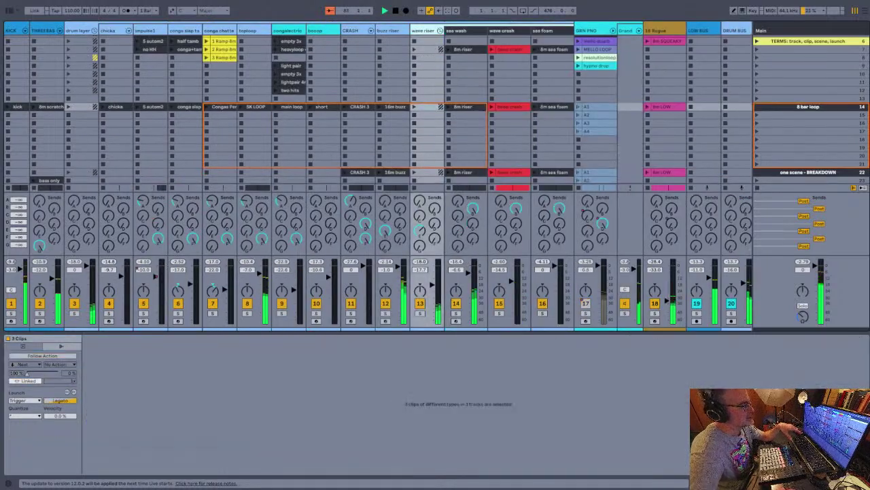
# Examine the sea wash, wave crash and sea foam tracks, finishing on the wave riser group track
pyautogui.click(457, 31)
pyautogui.click(503, 31)
pyautogui.click(543, 30)
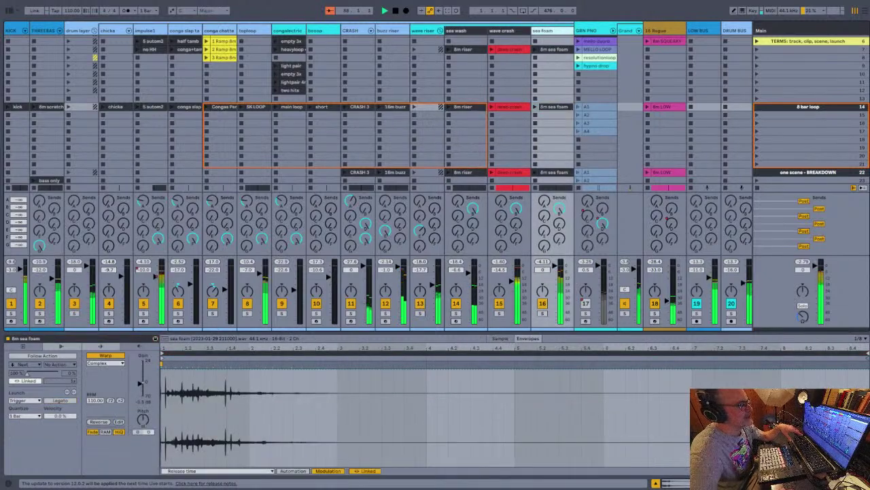
pyautogui.press('Left')
pyautogui.press('Left')
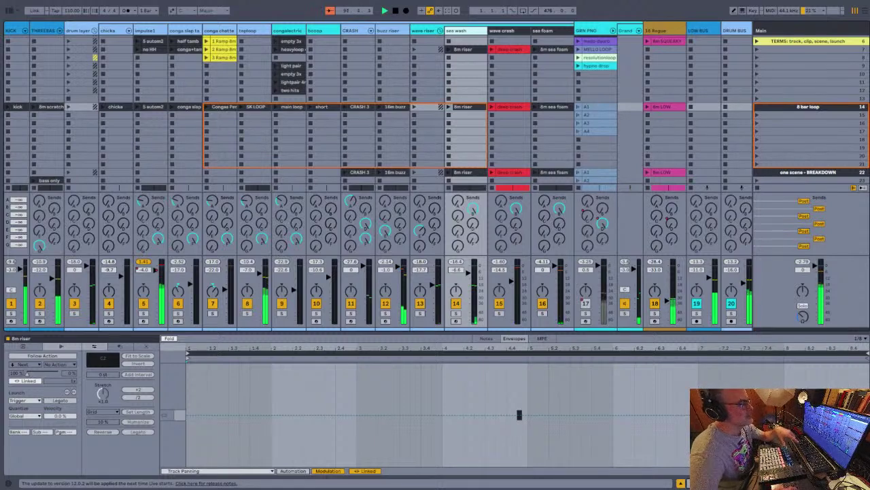
pyautogui.hotkey('shift', 'Left')
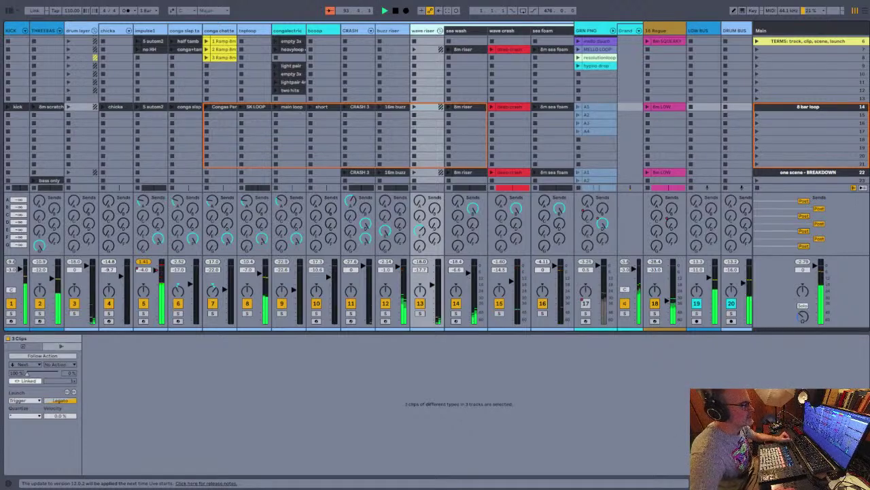
# Fold the wave riser group and select the 8 bar loop scene, followed by the one scene - BREAKDOWN scene
pyautogui.press('Right')
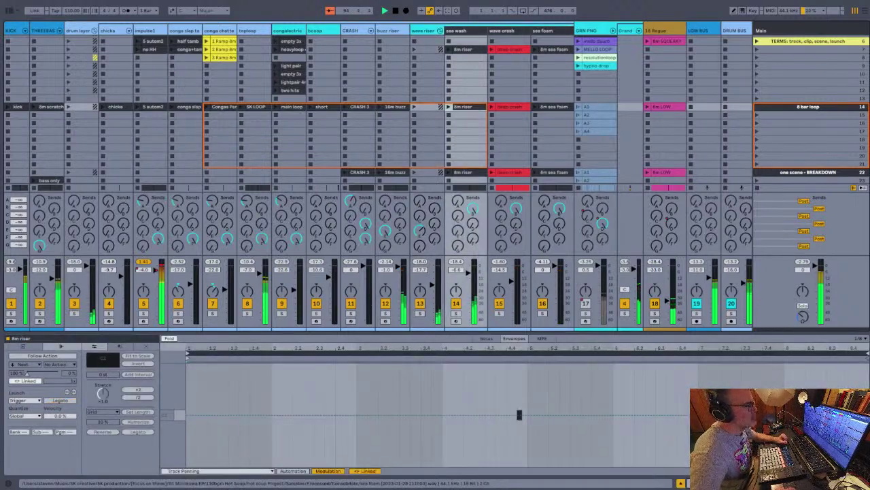
pyautogui.press('-')
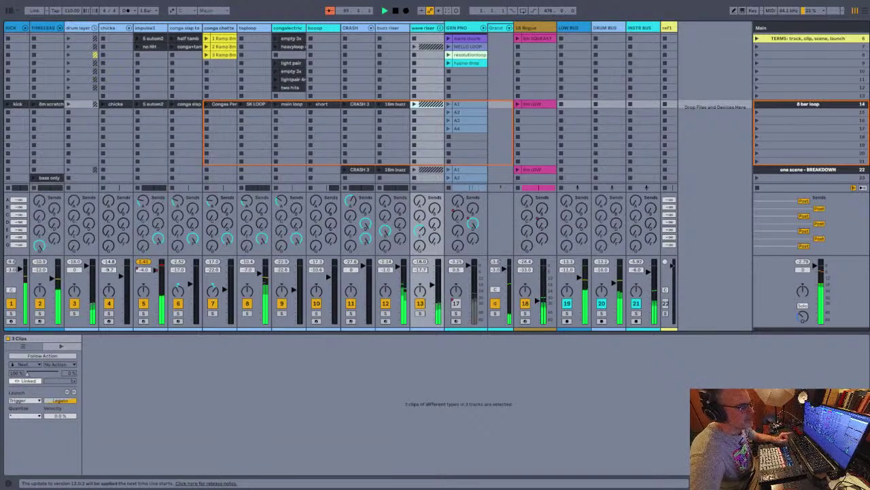
pyautogui.click(807, 104)
pyautogui.click(808, 169)
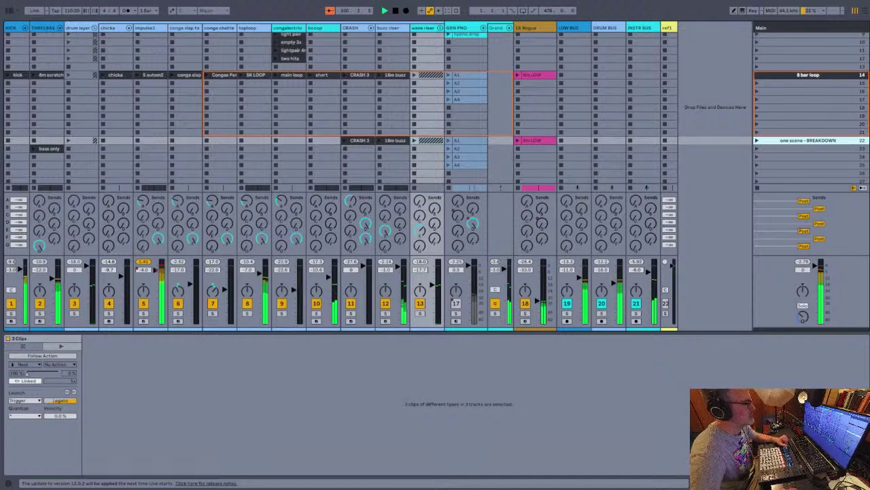
# Compare the recorded Arrangement with the Session clips, viewing the tracks from GRN PNO up to chicka
pyautogui.press('Tab')
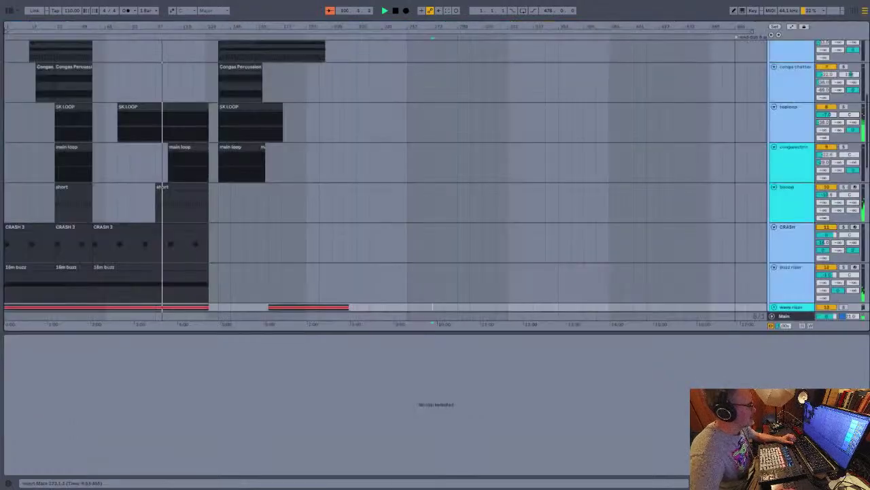
pyautogui.scroll(-3, 435, 170)
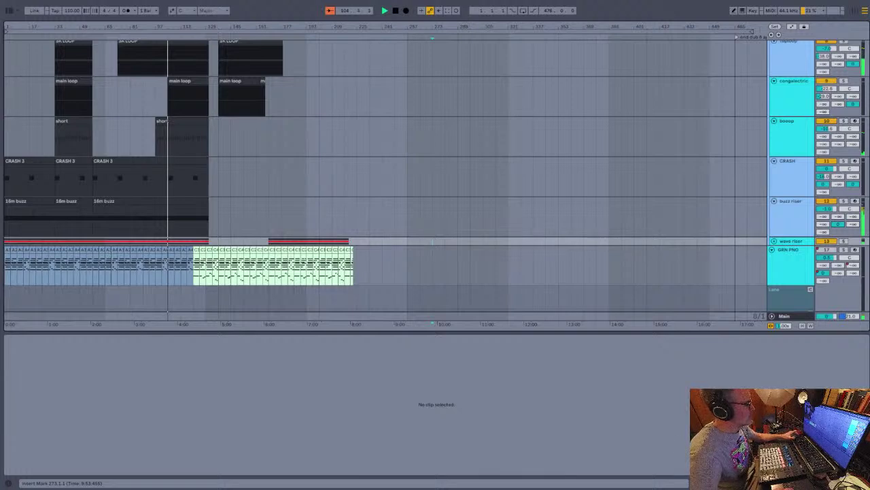
pyautogui.press('Tab')
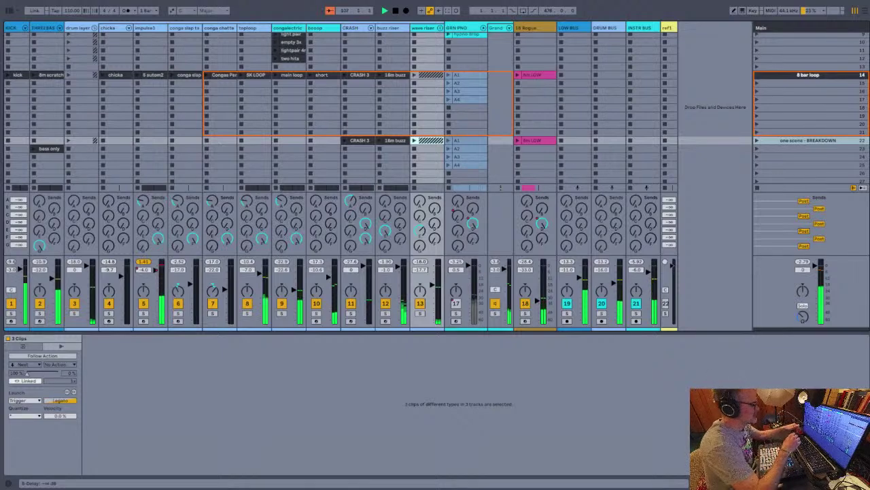
pyautogui.press('Tab')
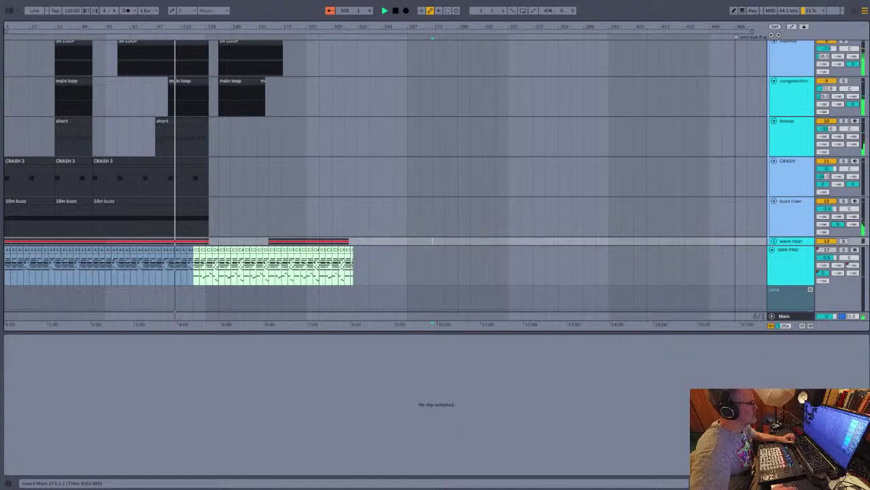
pyautogui.scroll(5, 385, 176)
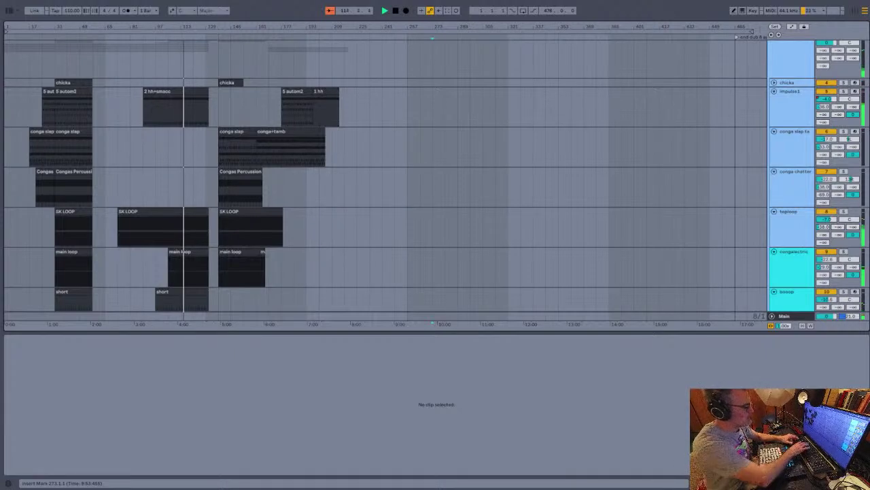
# Show the mixer beneath the Arrangement with taller meters and display the Main track's devices
pyautogui.hotkey('ctrl', 'alt', 'm')
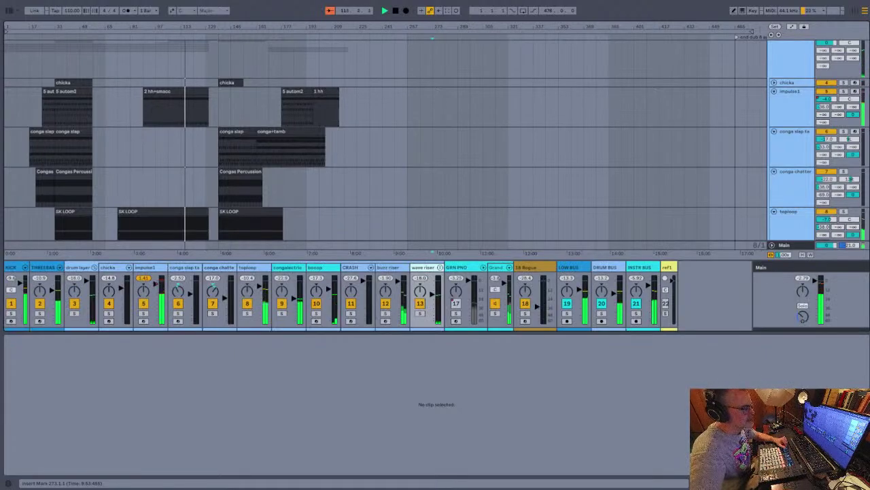
pyautogui.moveTo(432, 260); pyautogui.dragTo(432, 187)
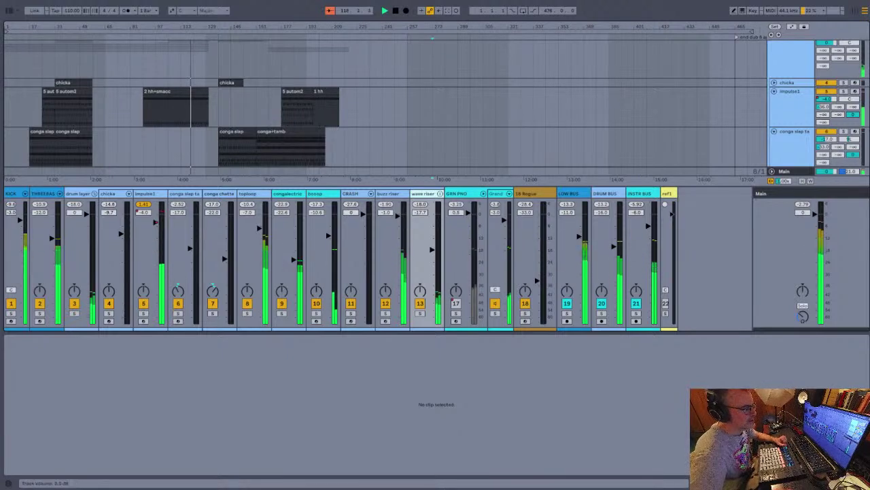
pyautogui.click(782, 193)
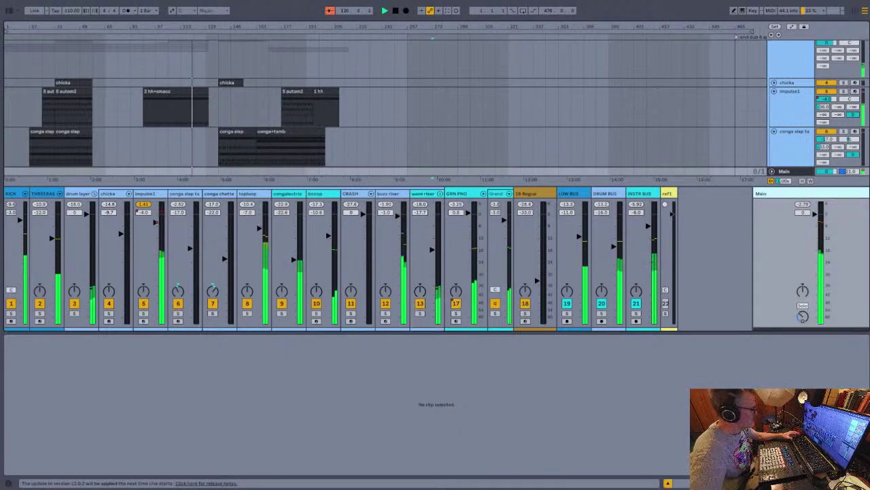
pyautogui.hotkey('shift', 'Tab')
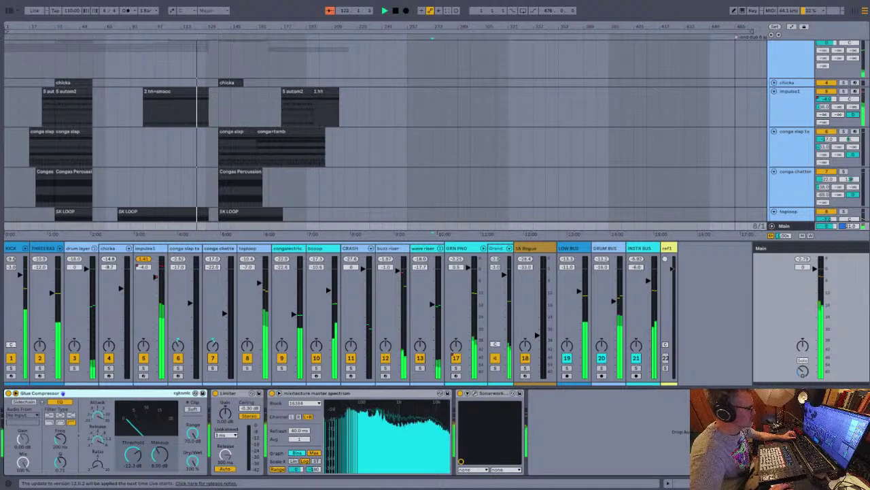
# Expand the Main track's spectrum analyzer into a large display above the device chain and leave full-screen mode
pyautogui.doubleClick(387, 436)
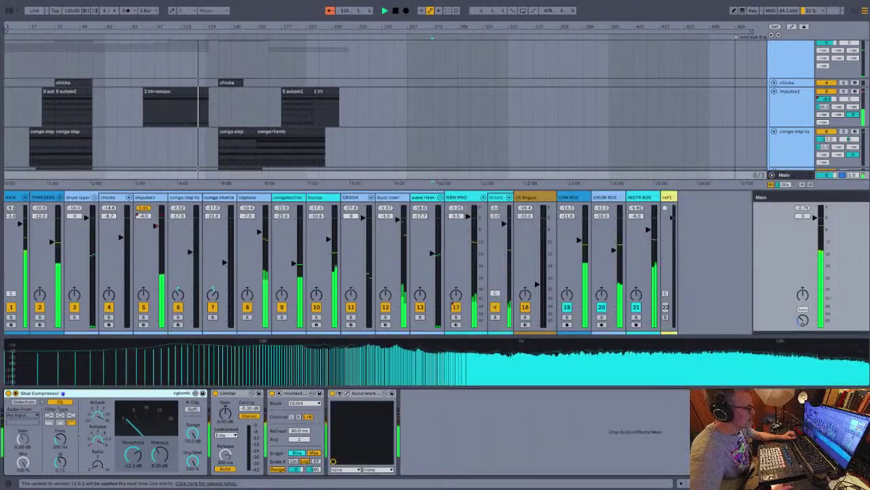
pyautogui.moveTo(435, 336); pyautogui.dragTo(435, 172)
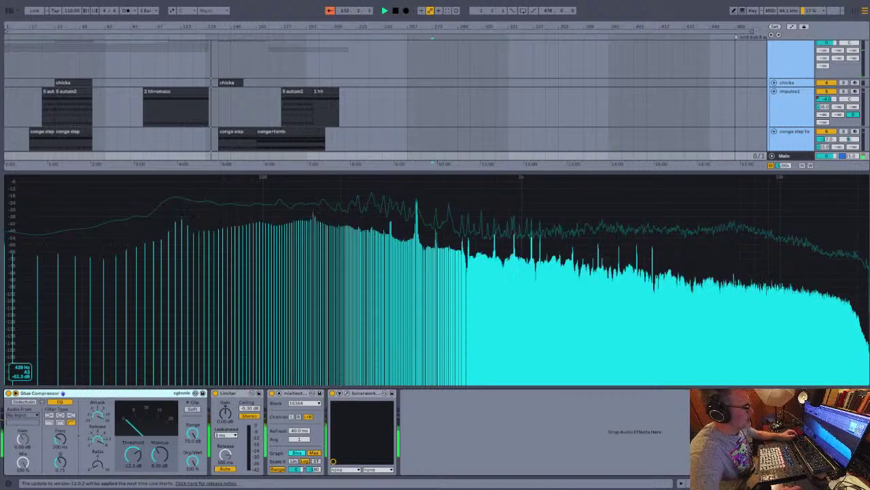
pyautogui.press('ctrl+super+f')
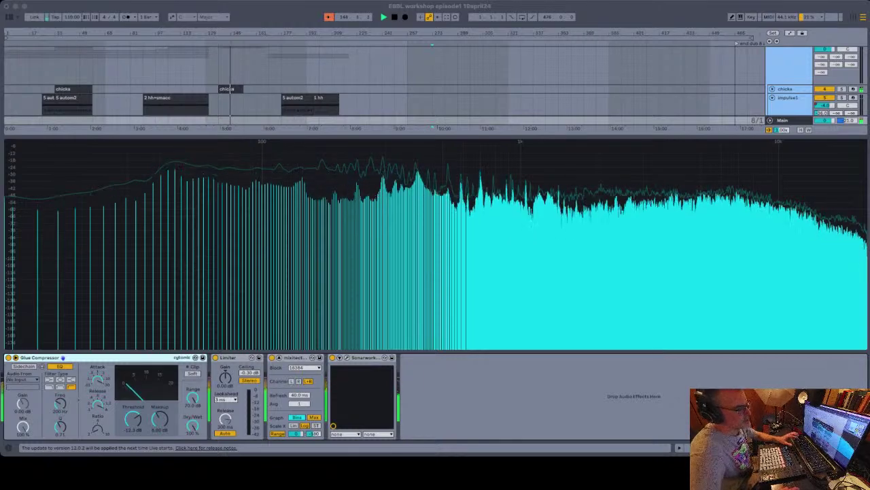
# Bring up the GRN PNO track's devices with the mixer and adjust the Beat Repeat rack's HPF FREQ macro to 26.0 Hz
pyautogui.press('super+Tab')
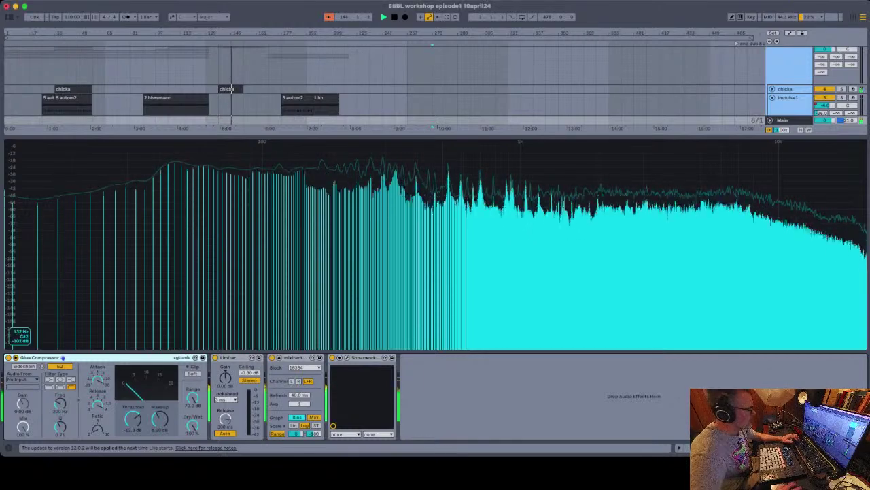
pyautogui.press('super+z')
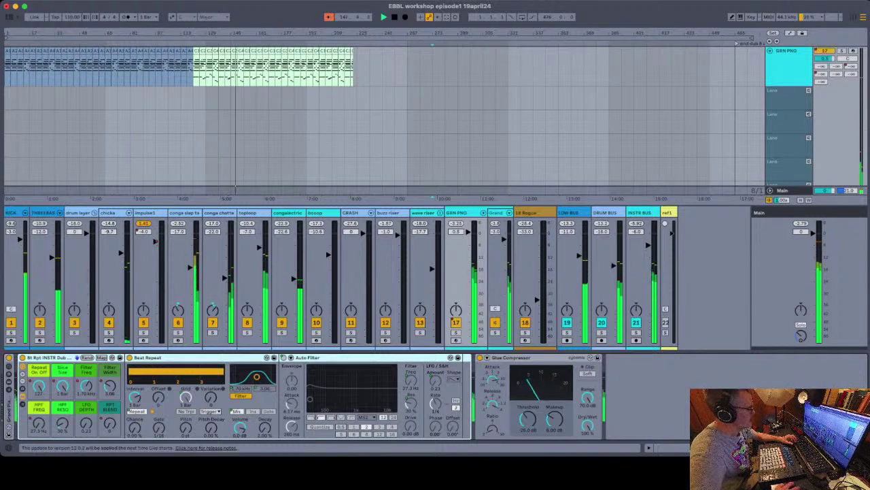
pyautogui.moveTo(38, 423); pyautogui.dragTo(39, 403)
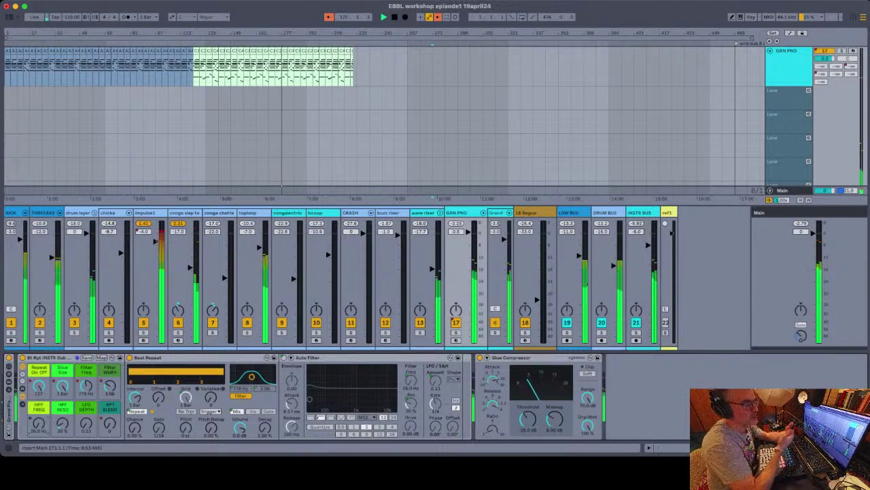
# View the 8 bar loop and one scene - BREAKDOWN scenes in the Session View and return to the Arrangement
pyautogui.press('Tab')
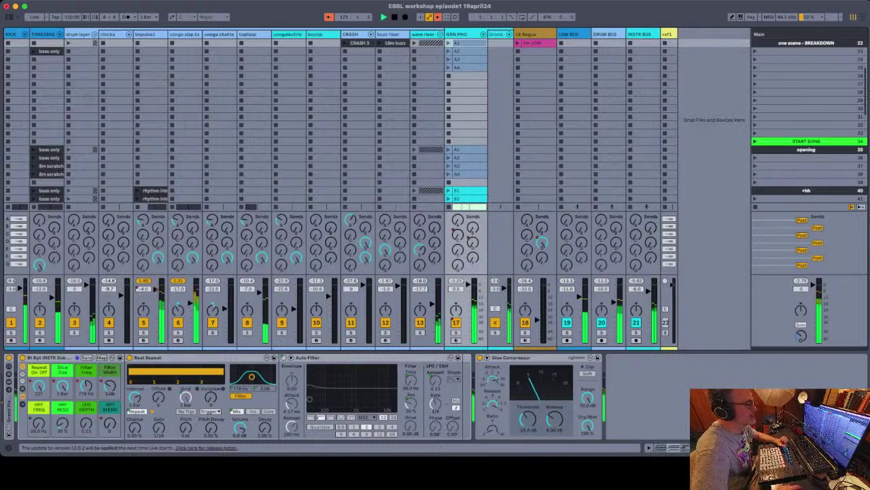
pyautogui.scroll(5, 435, 120)
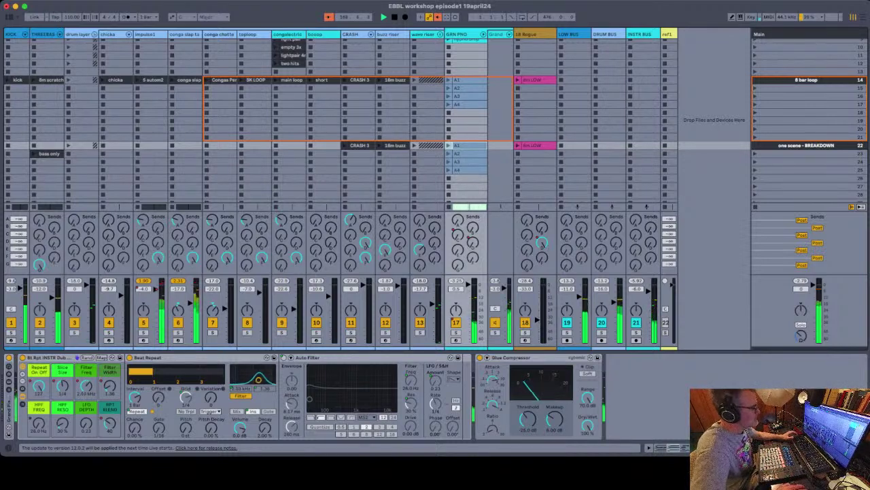
pyautogui.press('Tab')
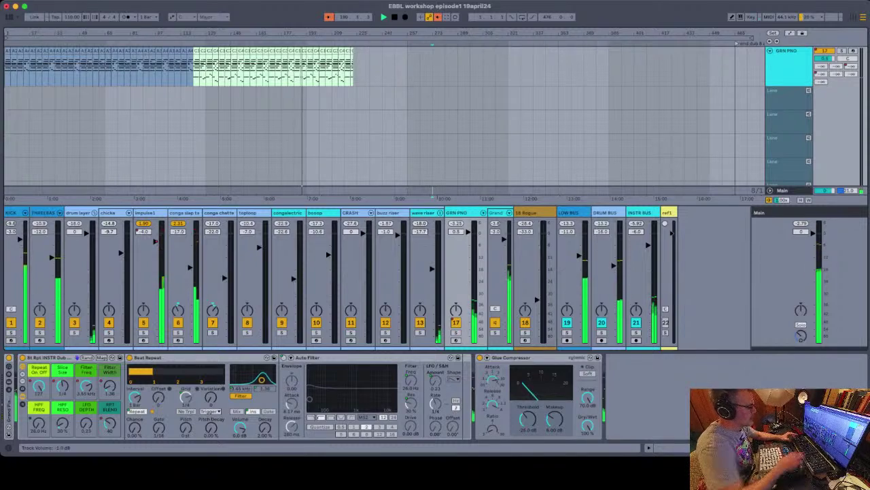
# Hide the mixer to view the arrangement tracks up to KICK, and show the mixer again
pyautogui.press('alt+super+m')
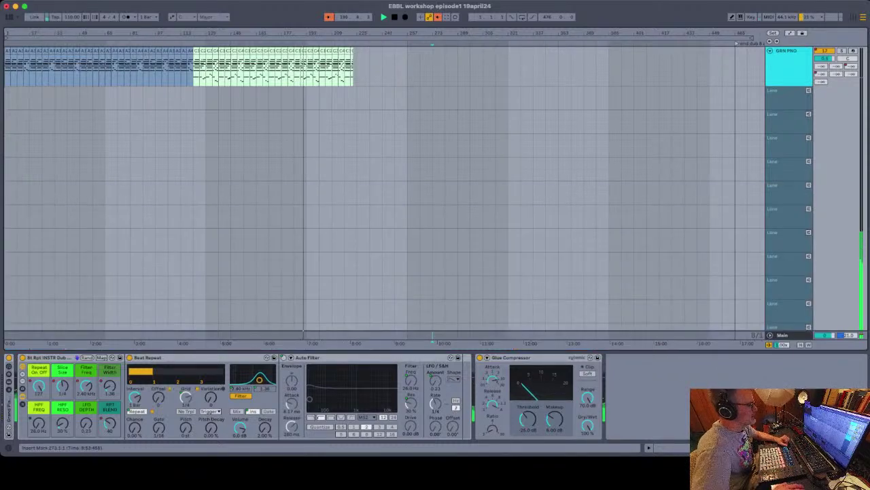
pyautogui.scroll(5, 384, 177)
pyautogui.scroll(5, 384, 177)
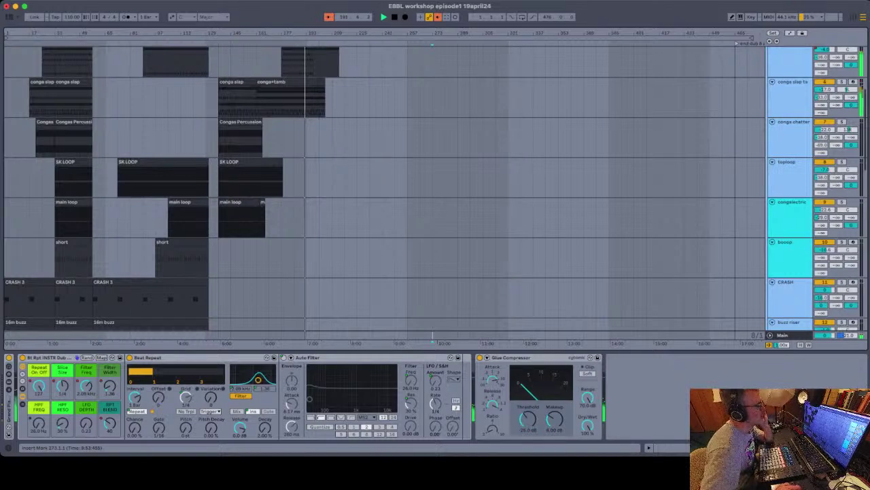
pyautogui.scroll(5, 435, 189)
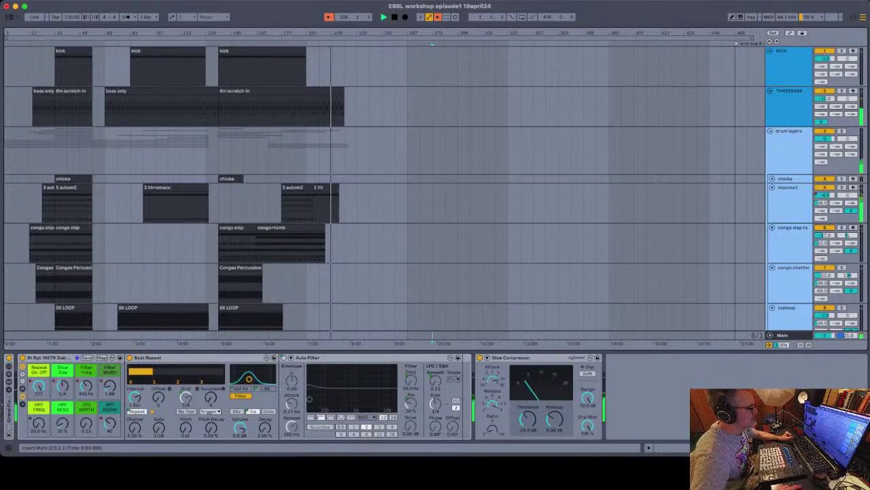
pyautogui.press('super+alt+m')
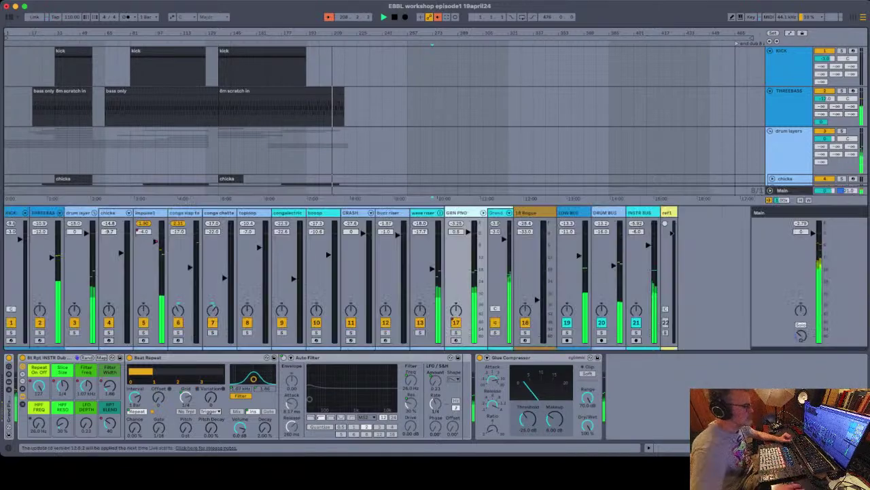